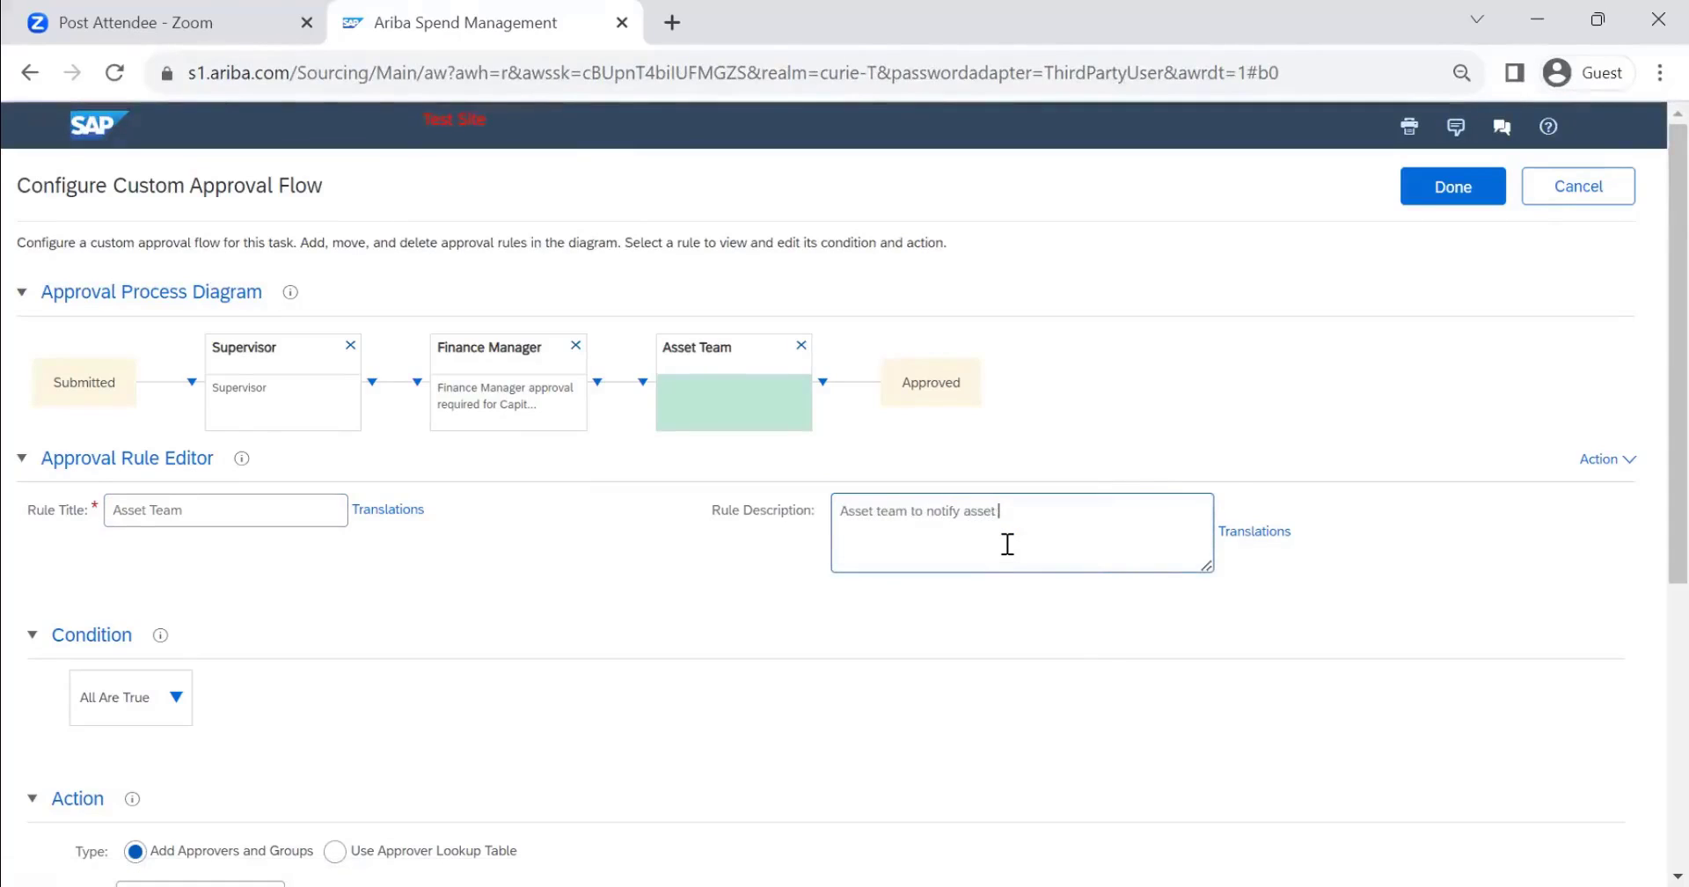
Step: Change the Asset Team rule's action to Add Approvers and choose User 1 as the approver for the flow
scroll(387, 290, "down", 5)
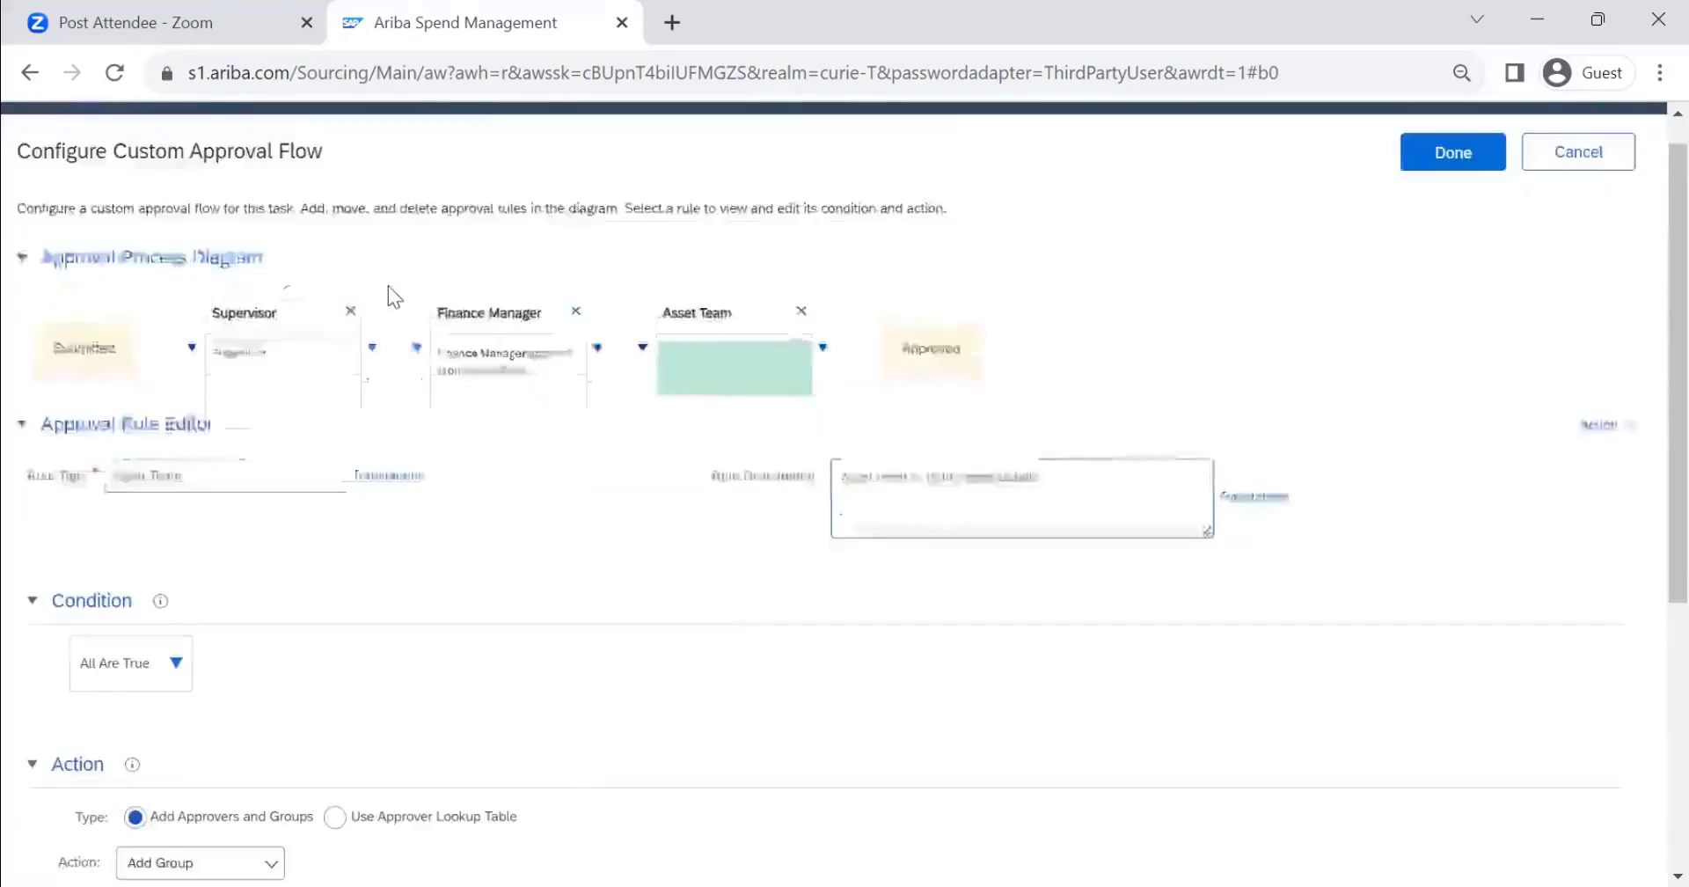
left_click(269, 507)
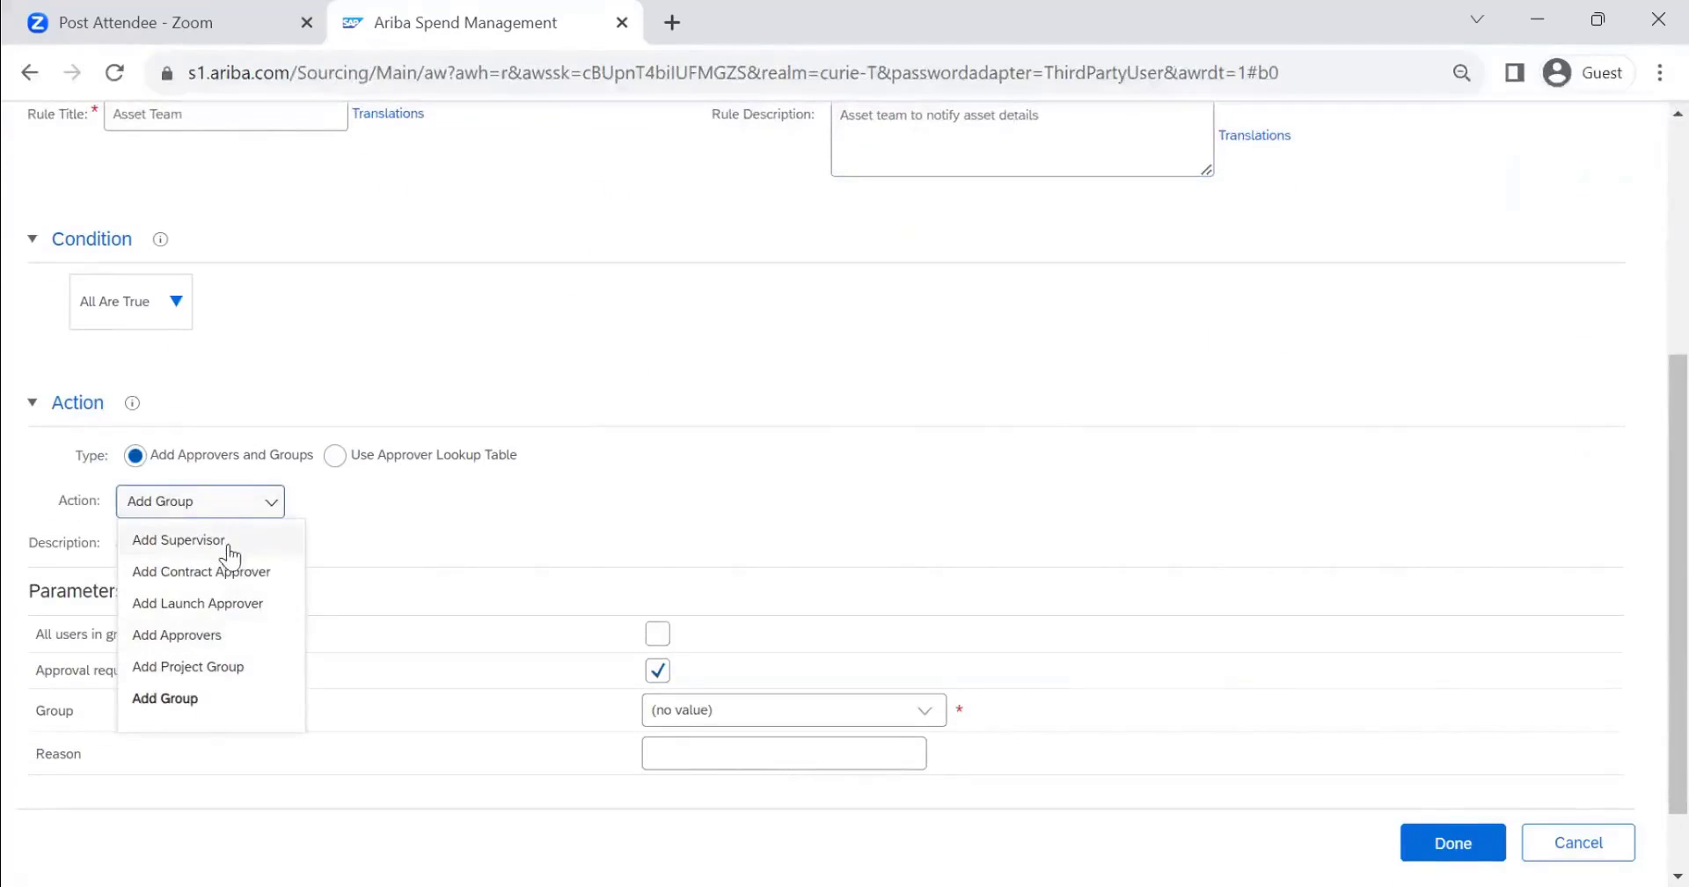
left_click(207, 637)
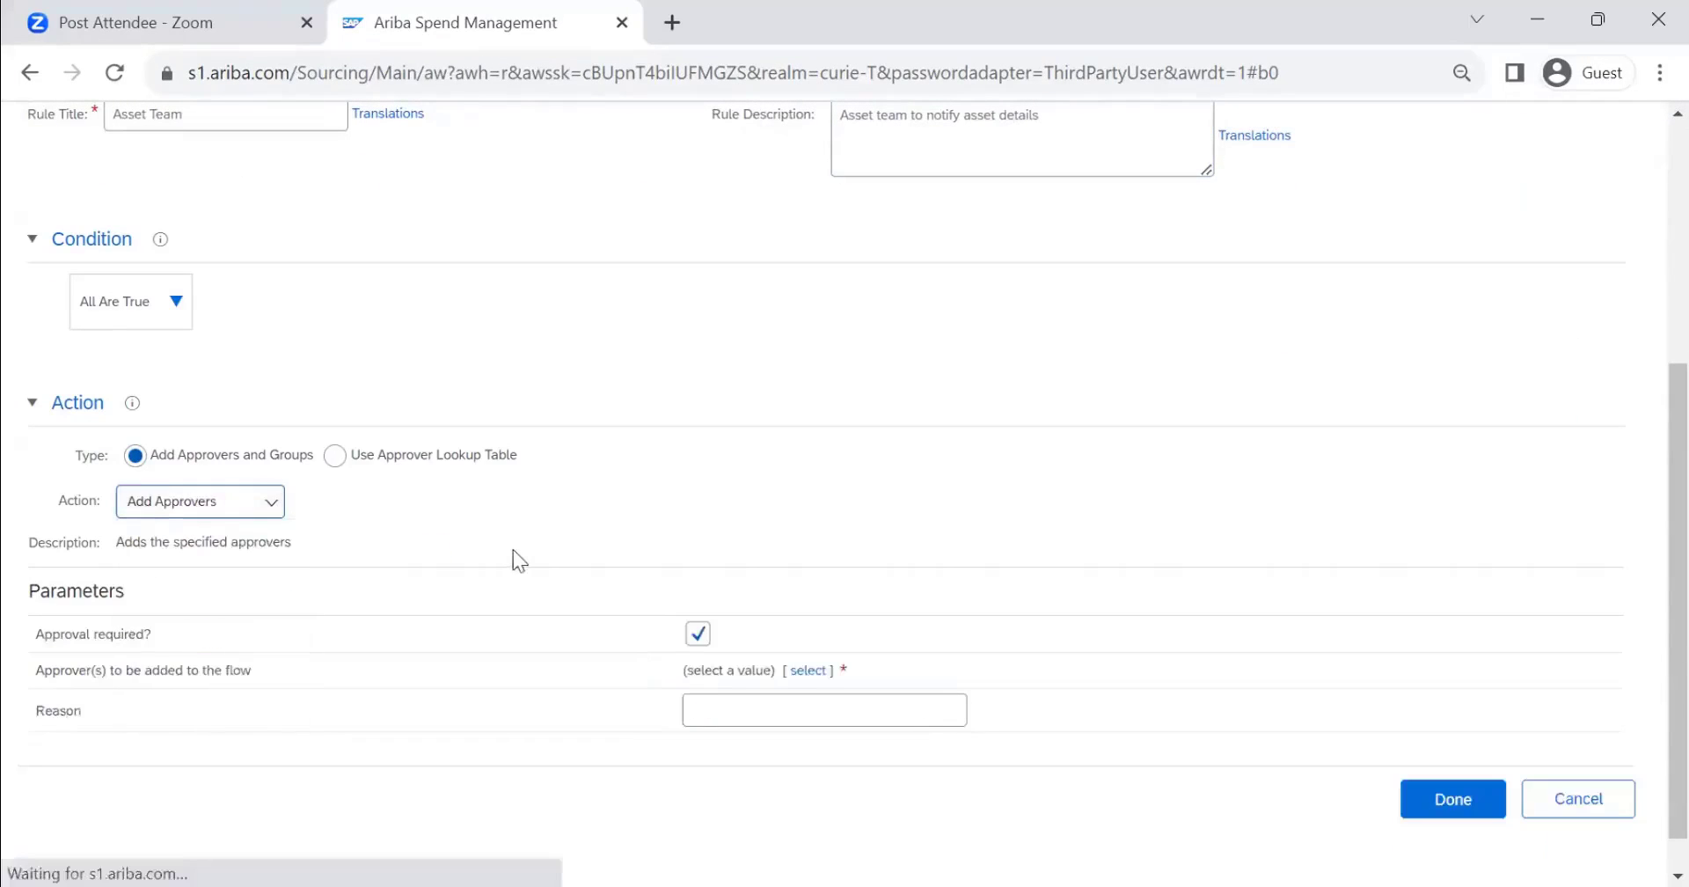
left_click(814, 671)
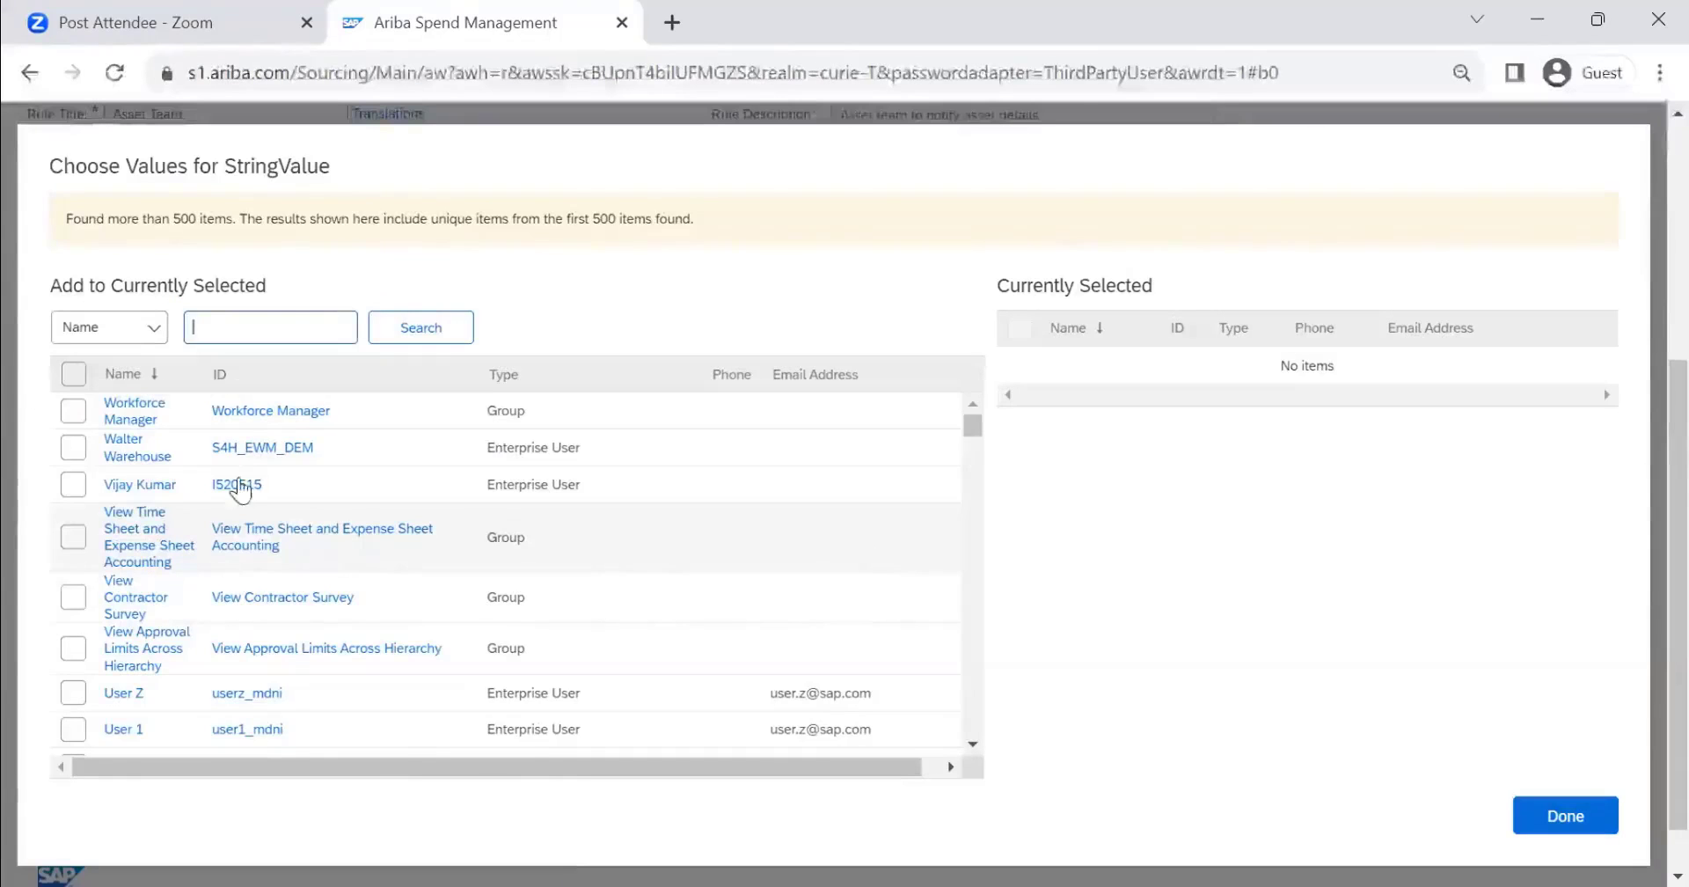
left_click(73, 730)
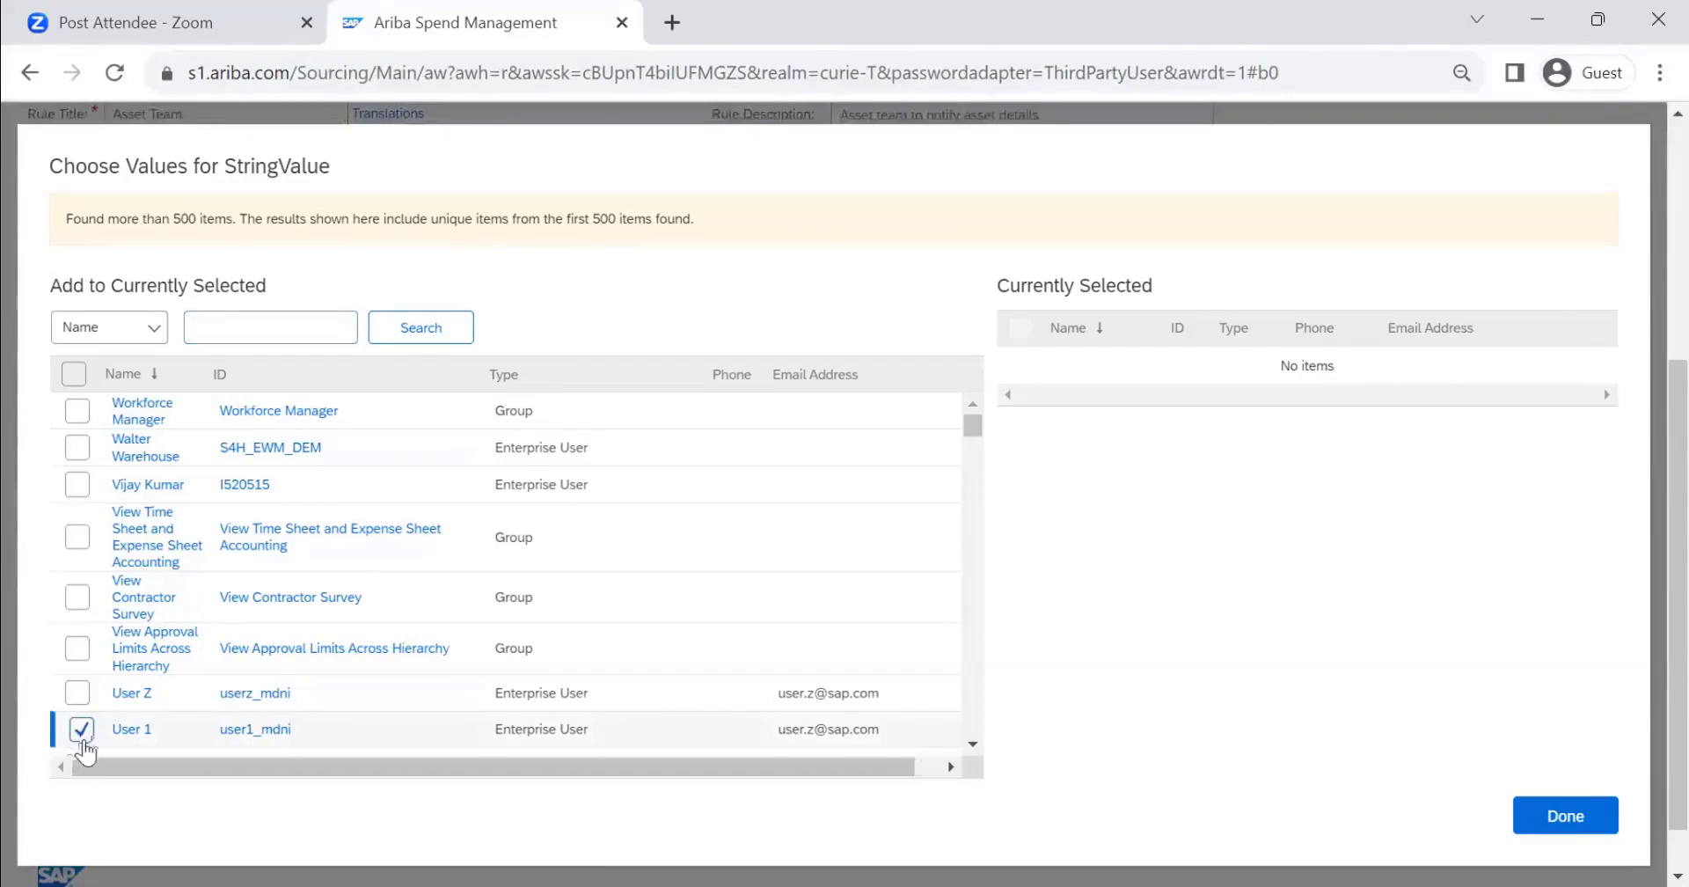
left_click(1598, 815)
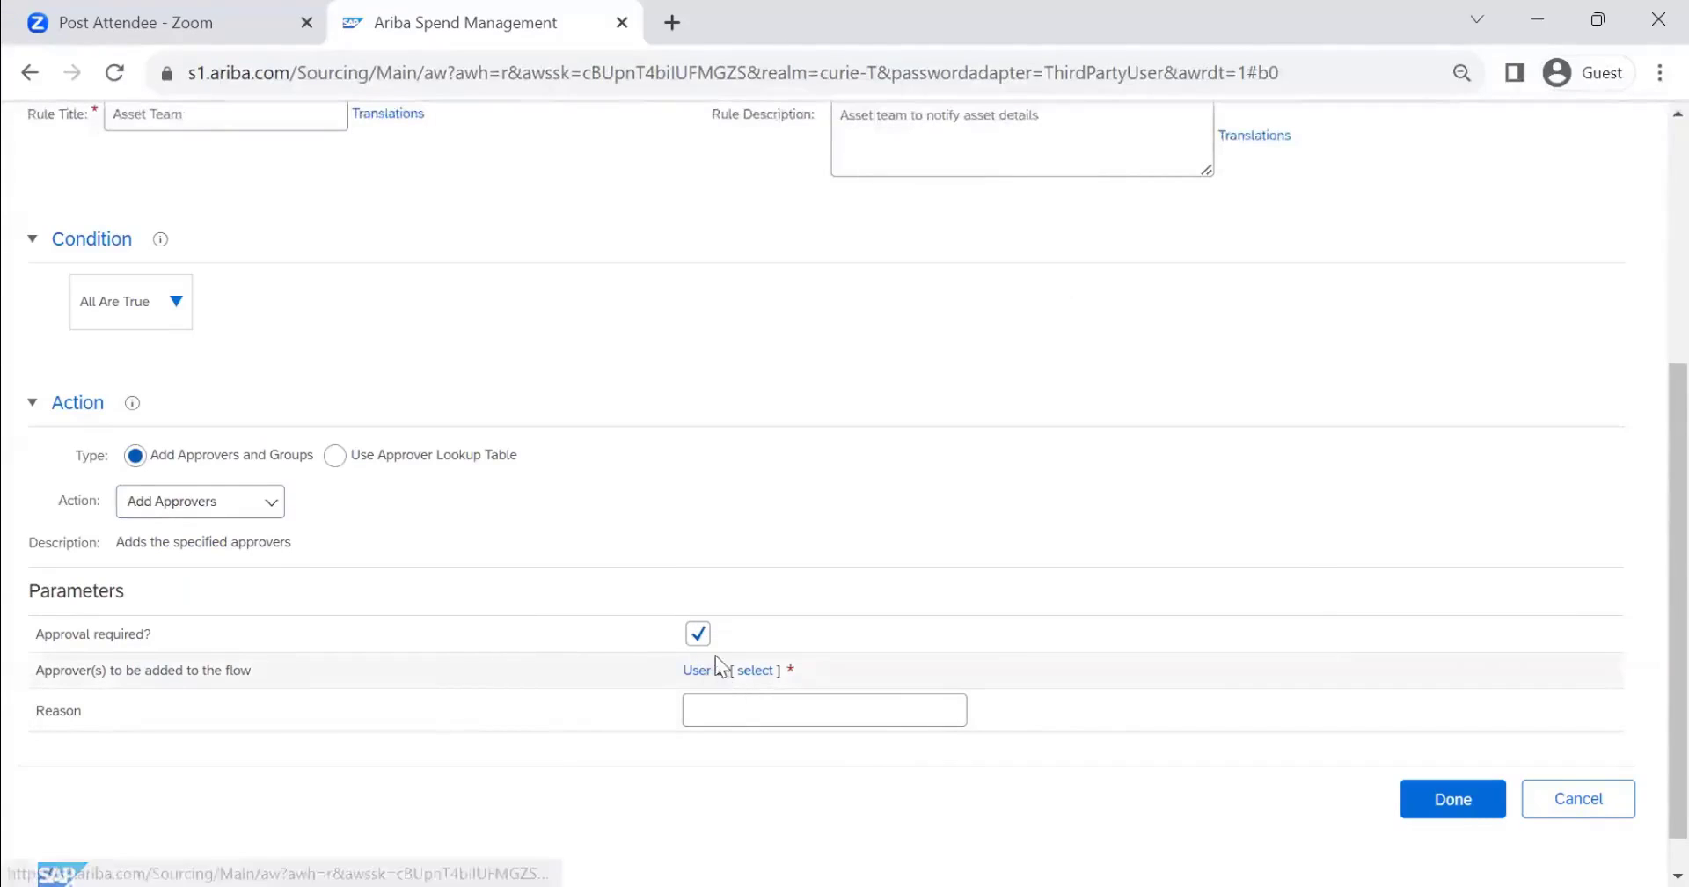
Step: Make approval not required for the Asset Team rule and enter the reason "Asset Team to note down asset details"
left_click(698, 634)
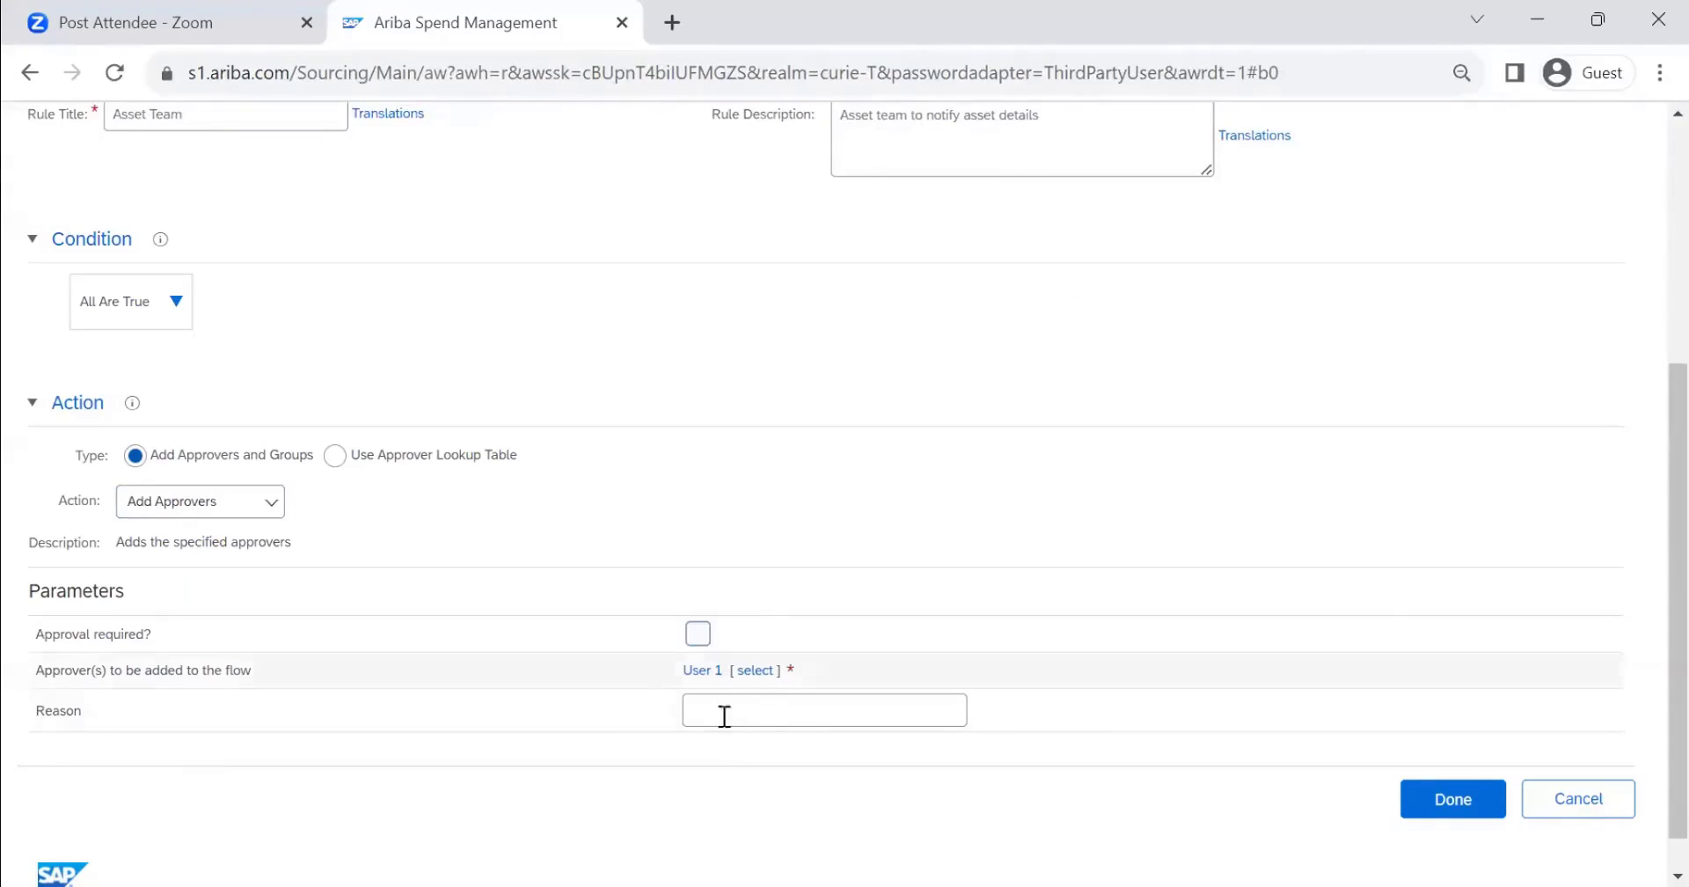
left_click(712, 712)
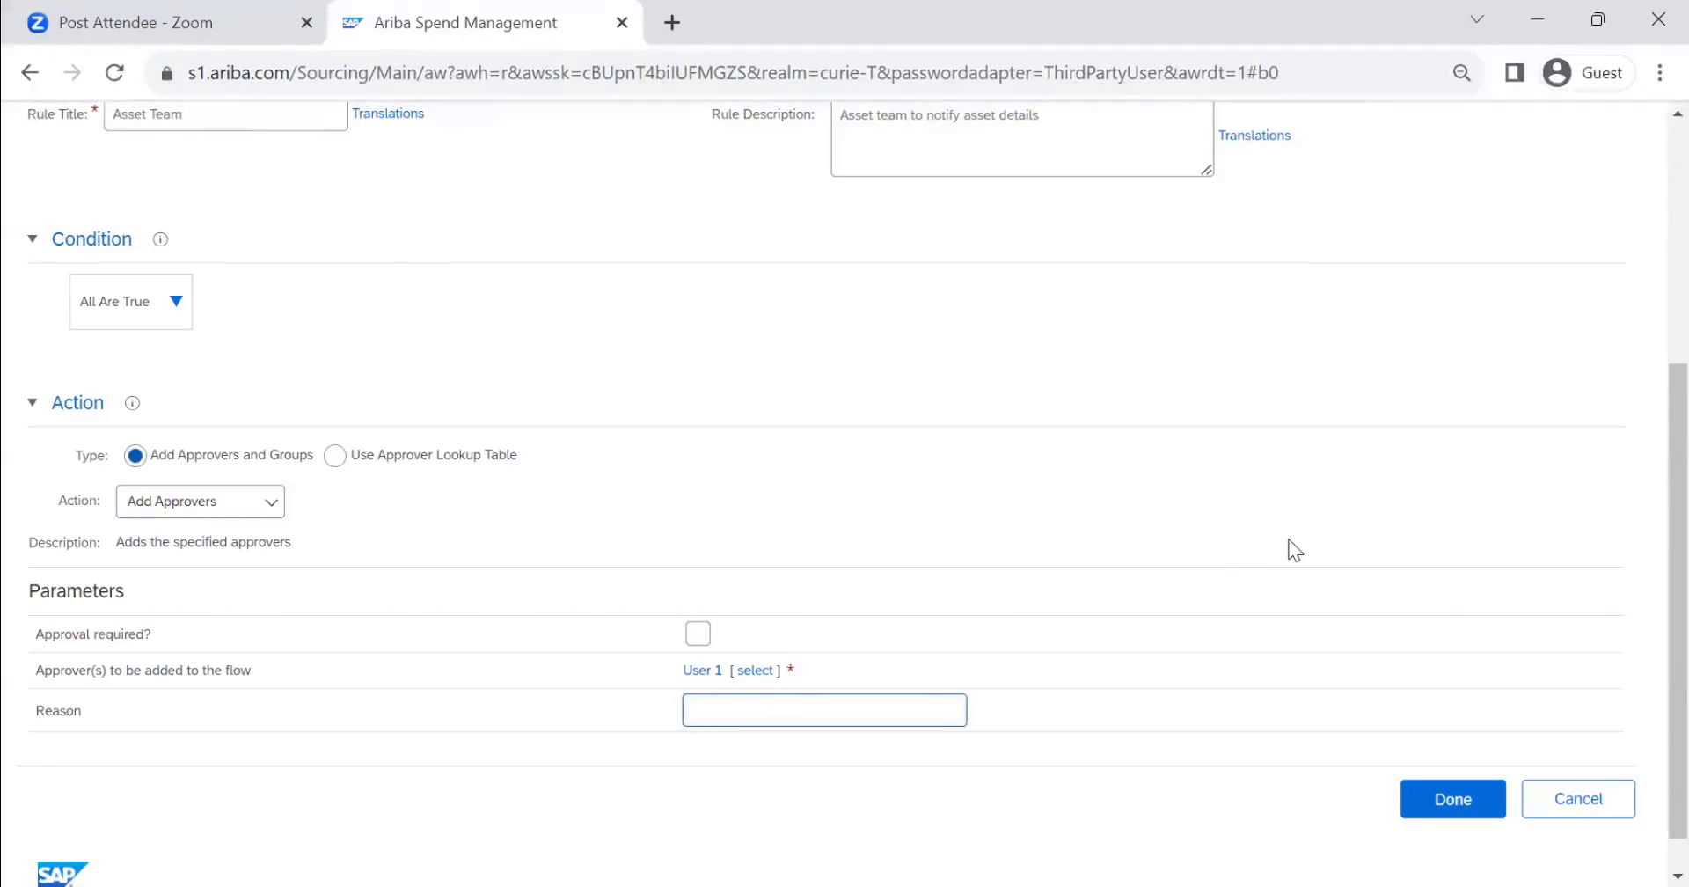
scroll(1041, 516, "up", 5)
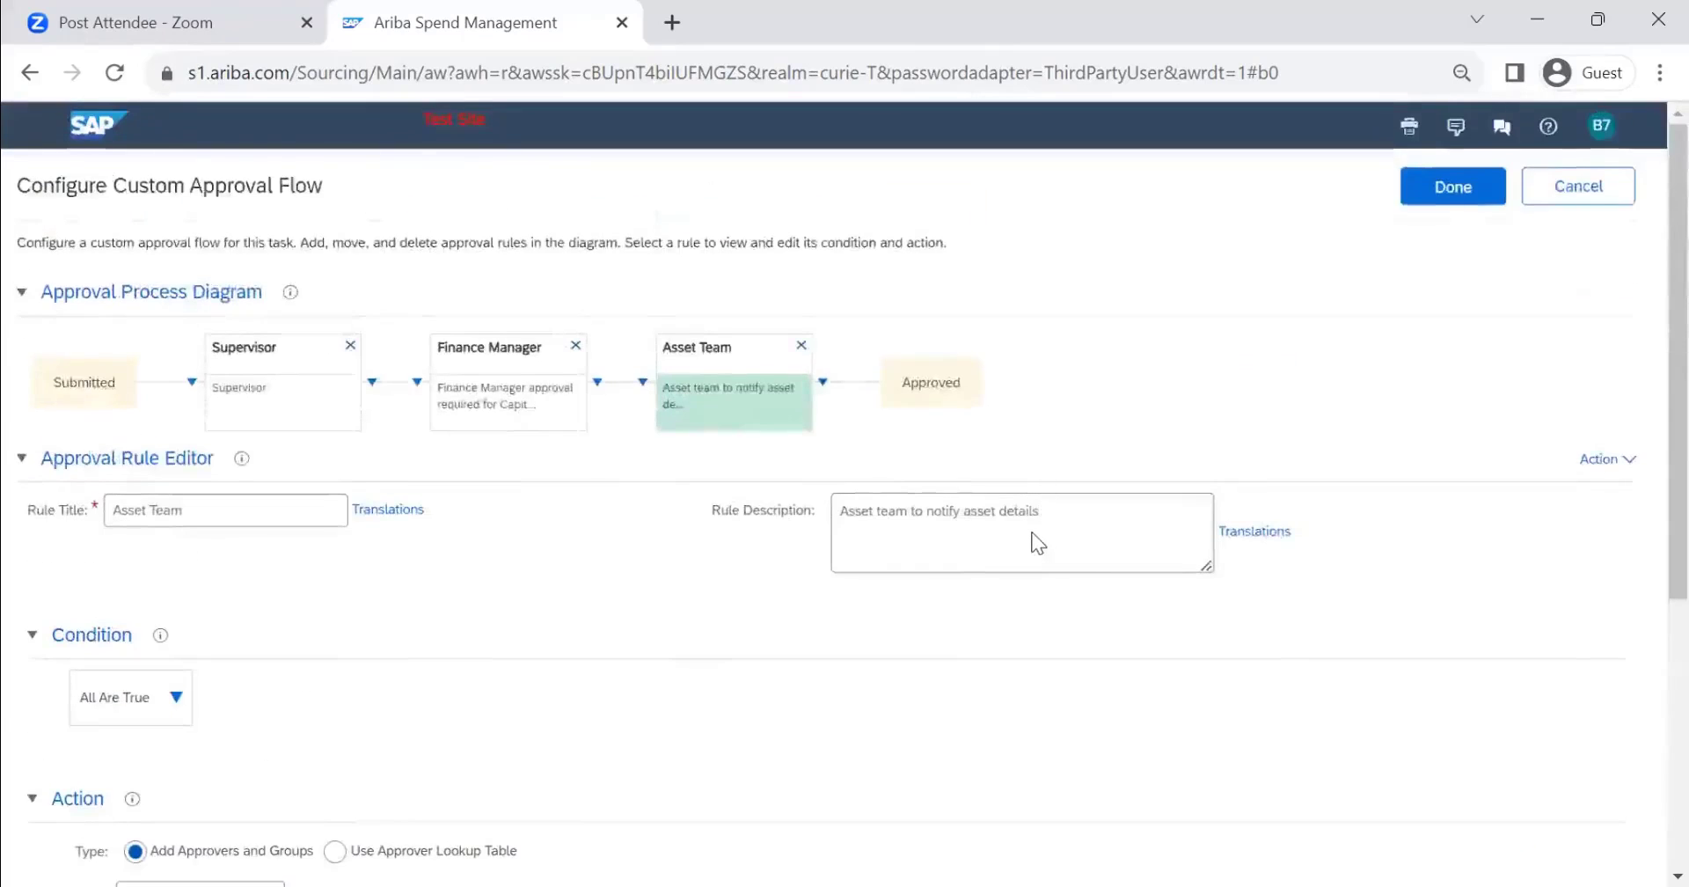
scroll(1038, 543, "down", 5)
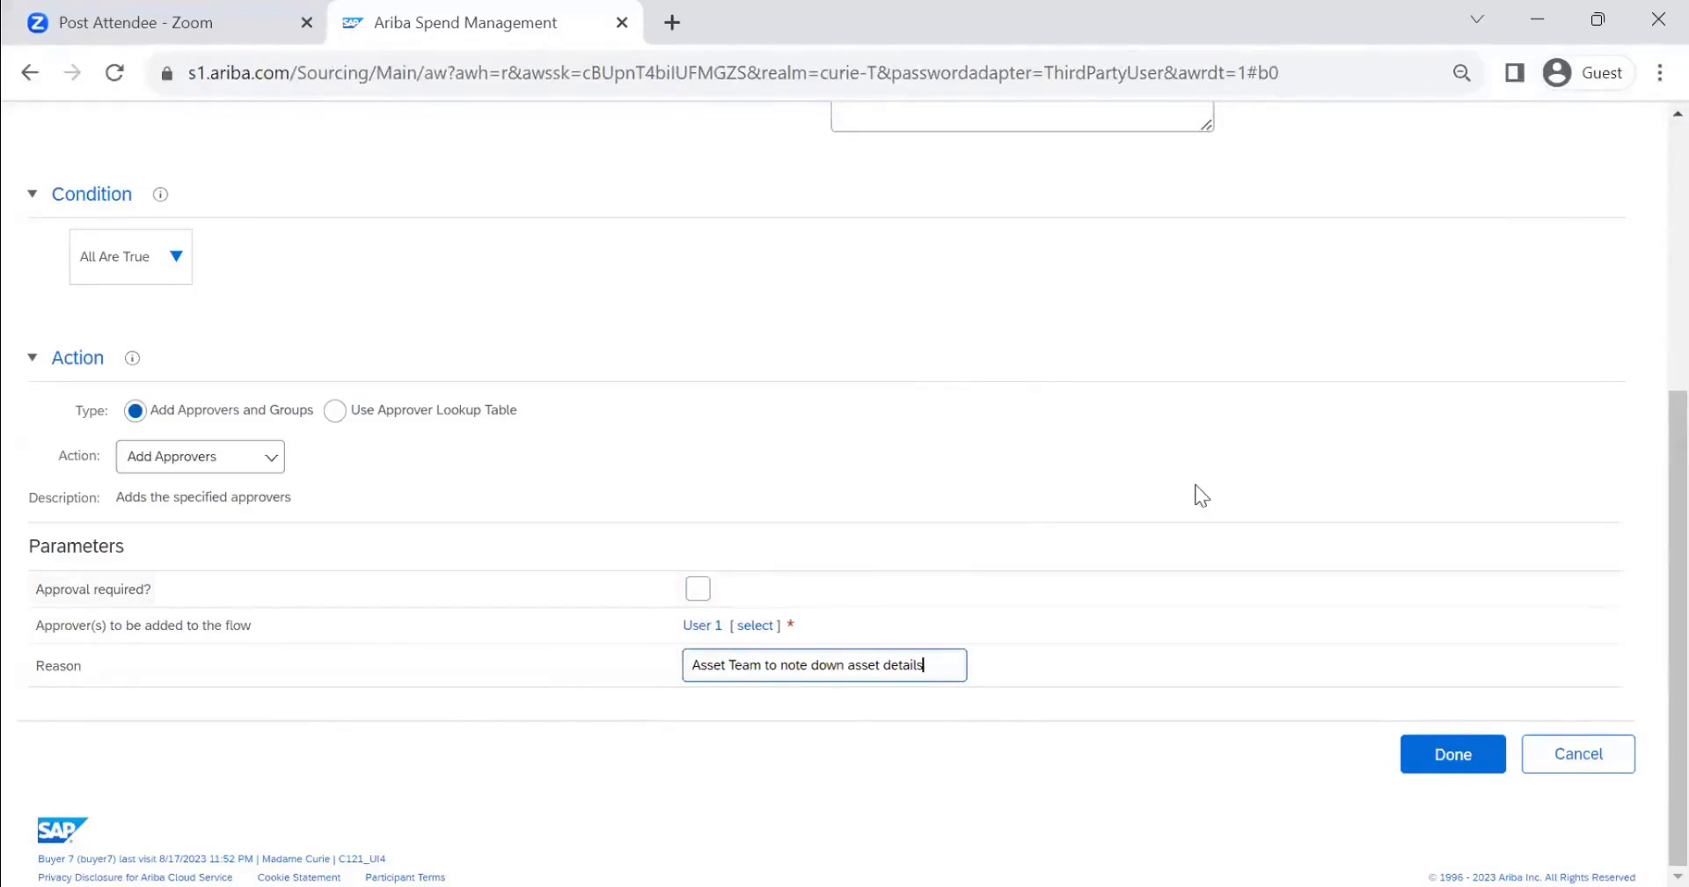
Step: Accept the custom approval flow and save the Approval for Capital Expenditure task
scroll(1232, 475, "up", 2)
scroll(1245, 466, "up", 3)
left_click(1447, 194)
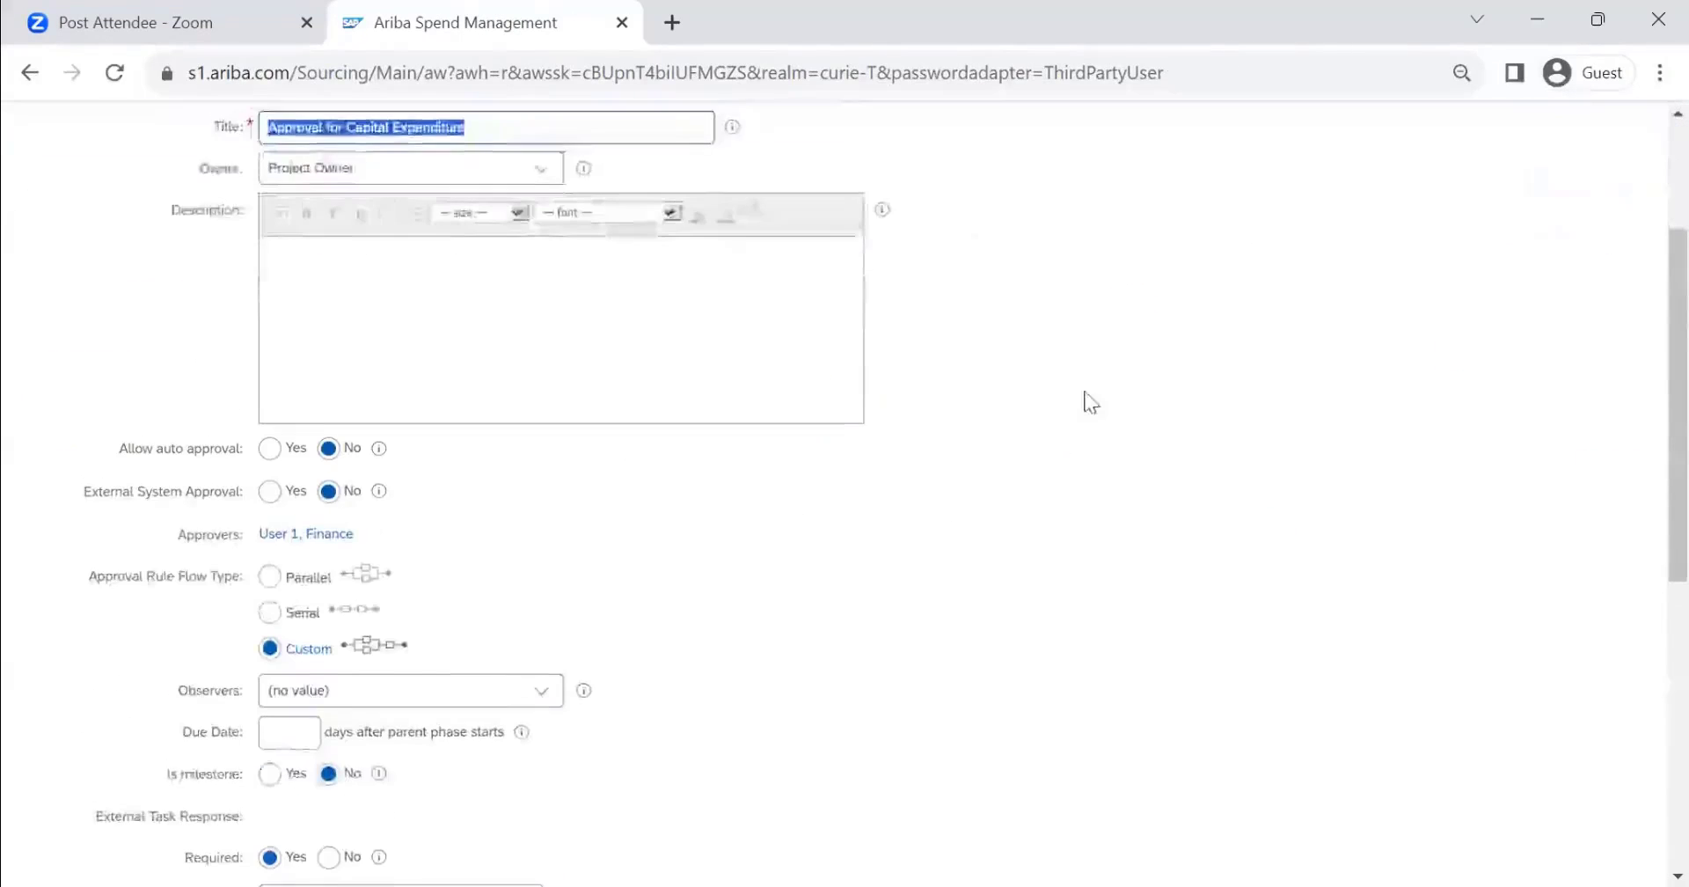
left_click(1456, 195)
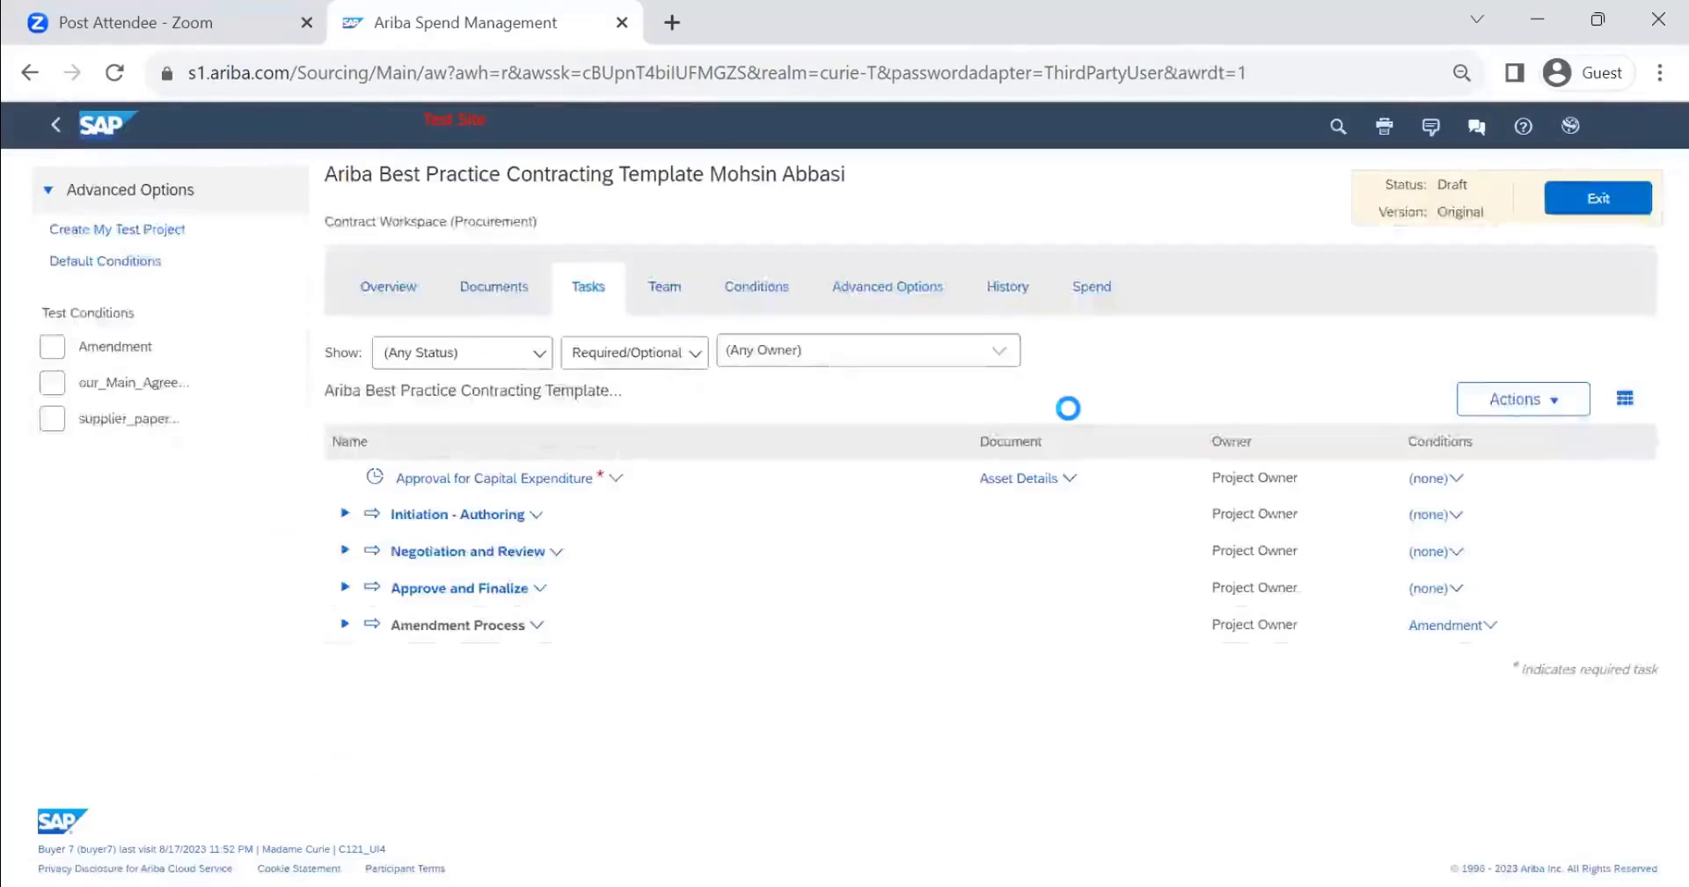
Step: Open the details of the Approval for Capital Expenditure task and view its custom approval flow
left_click(521, 479)
left_click(509, 556)
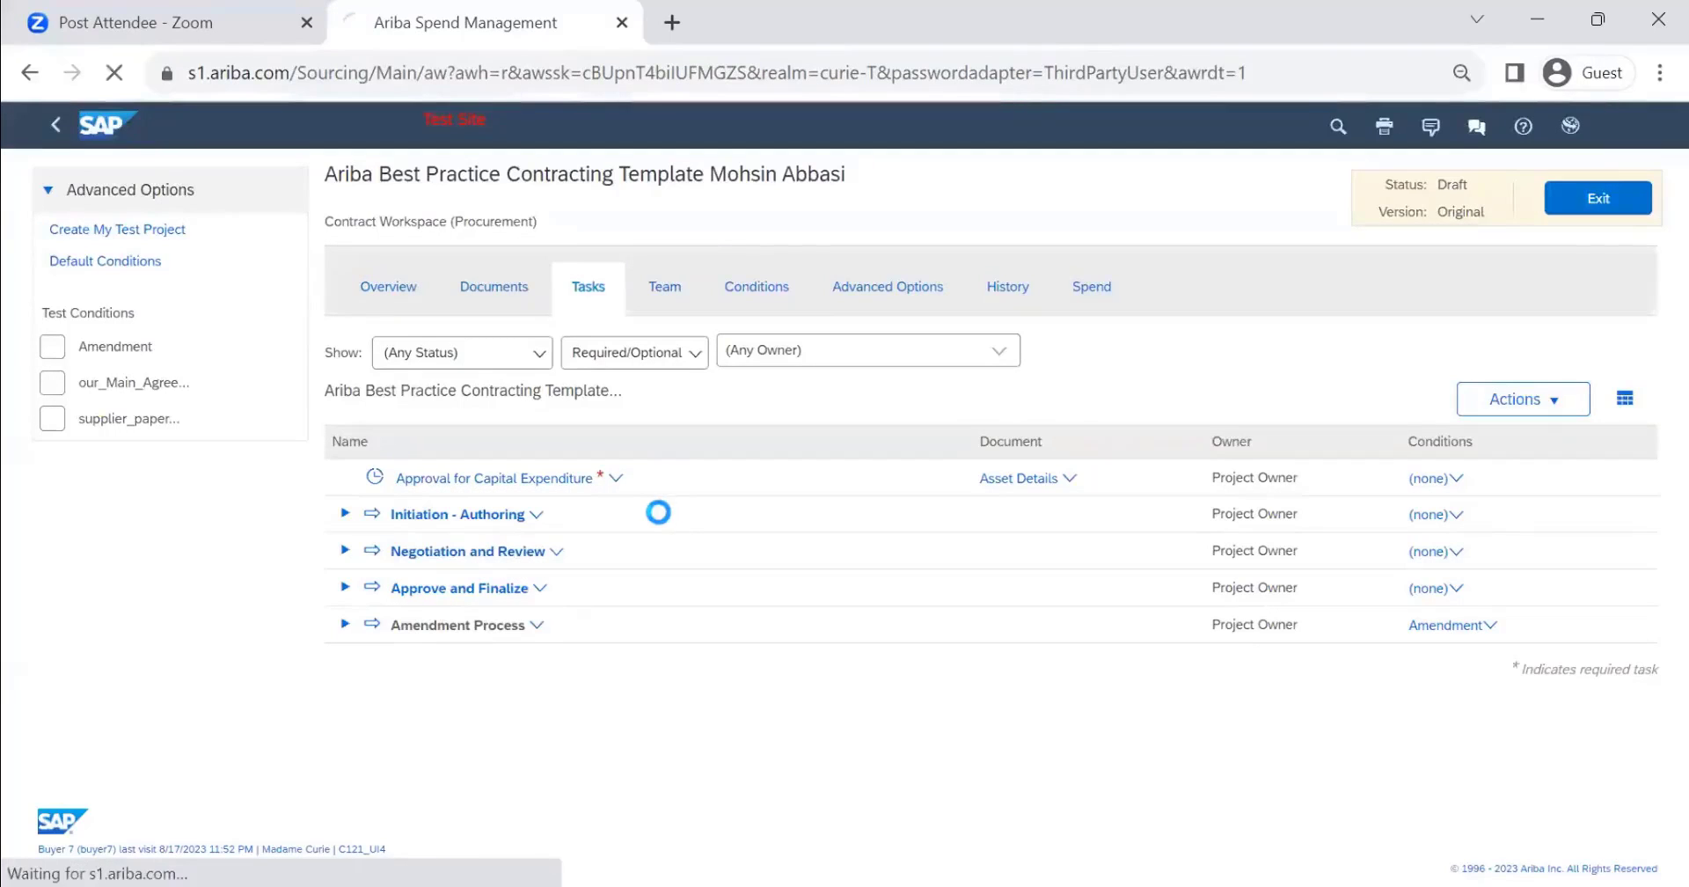
scroll(651, 511, "down", 5)
scroll(635, 515, "up", 3)
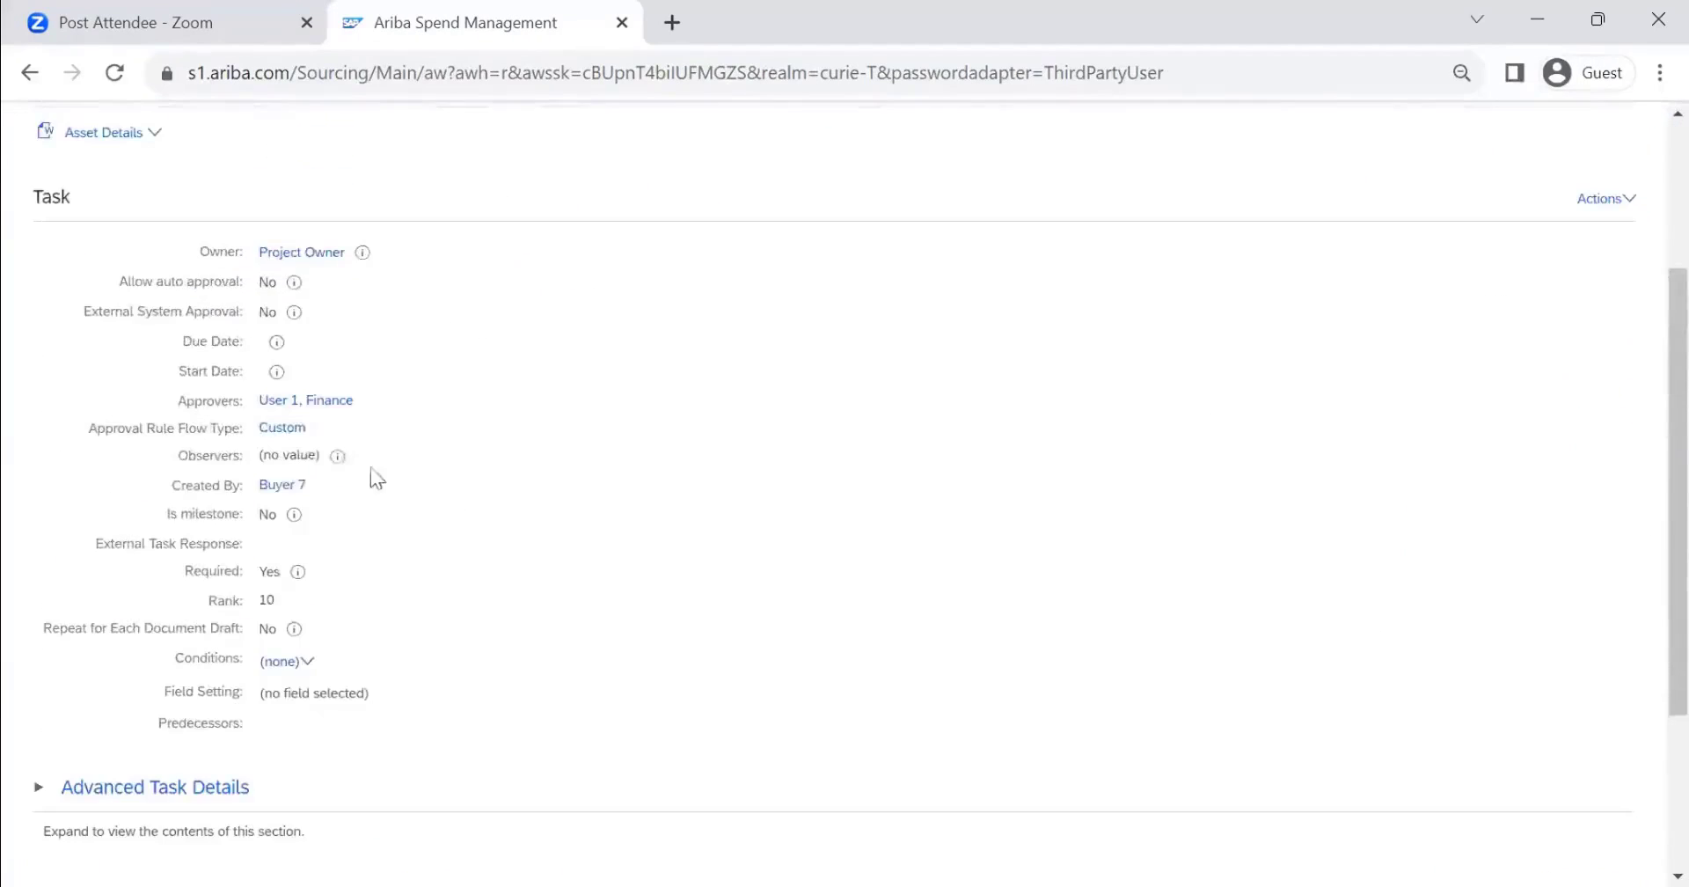
left_click(286, 431)
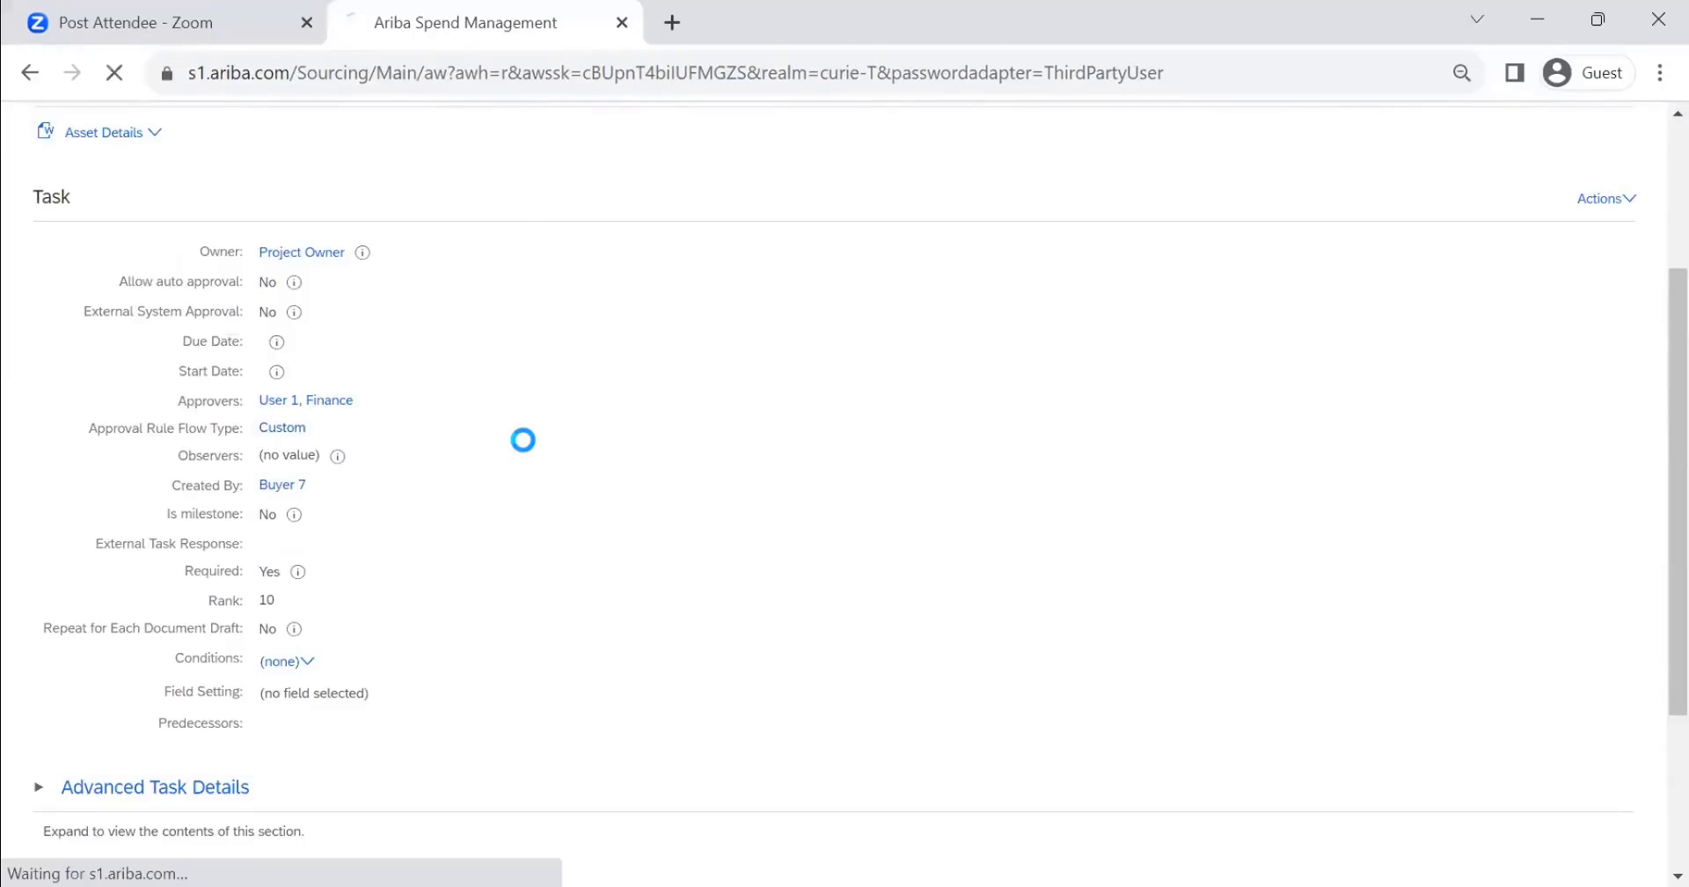
scroll(596, 457, "down", 3)
scroll(598, 472, "up", 4)
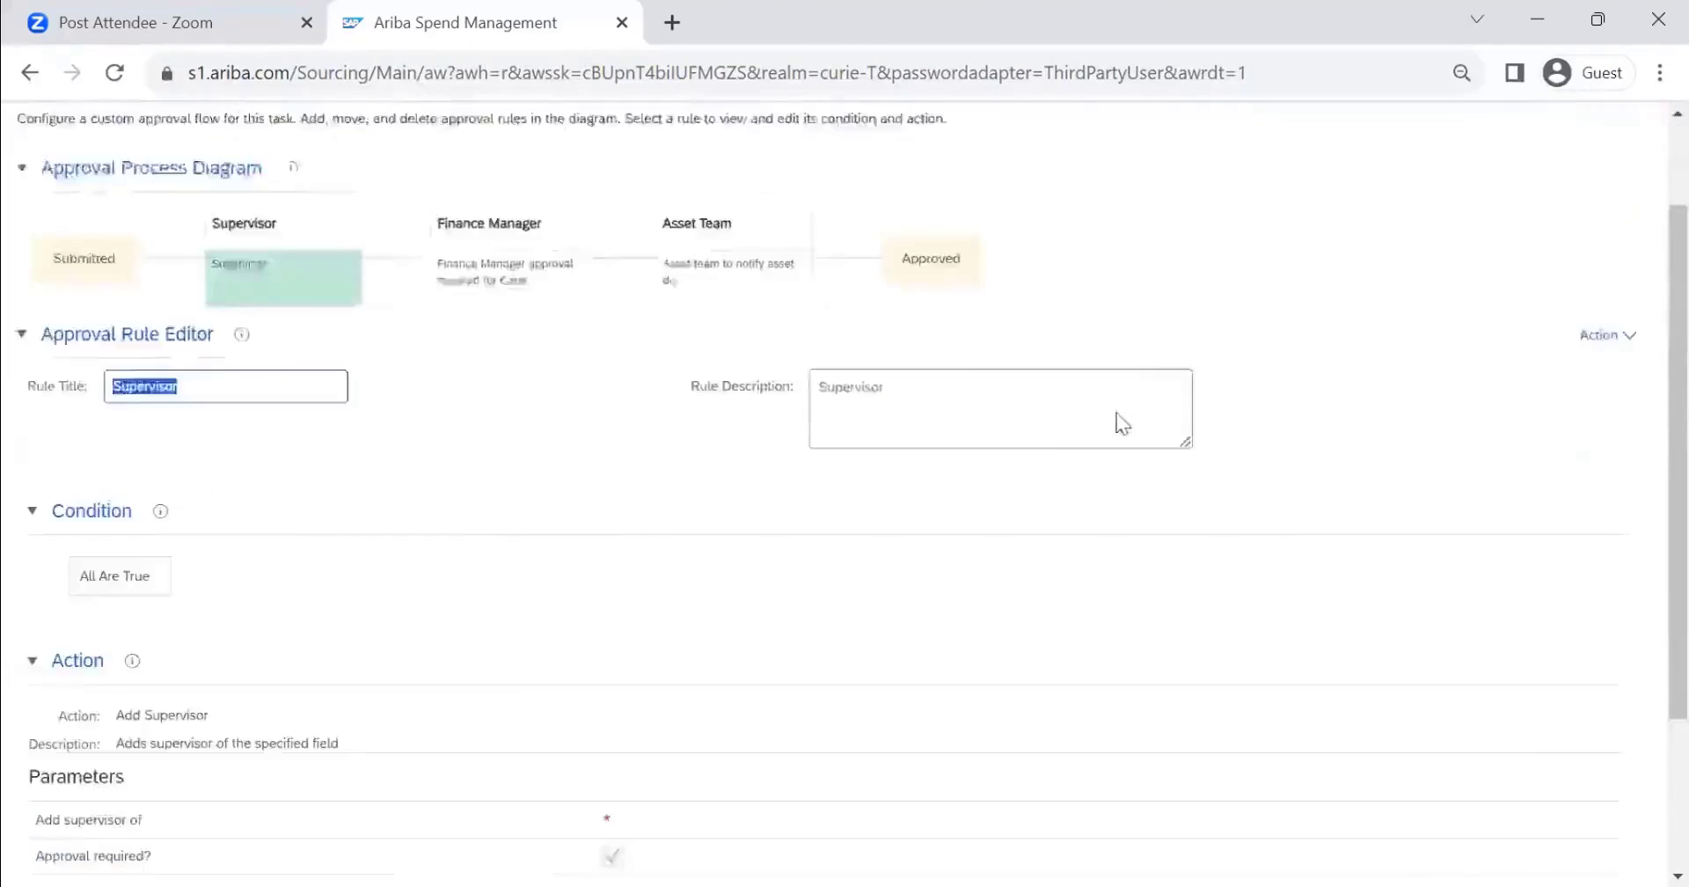
Step: Try to close the approval flow view, and check the Supervisor rule's parameters for the reported problem
left_click(1582, 189)
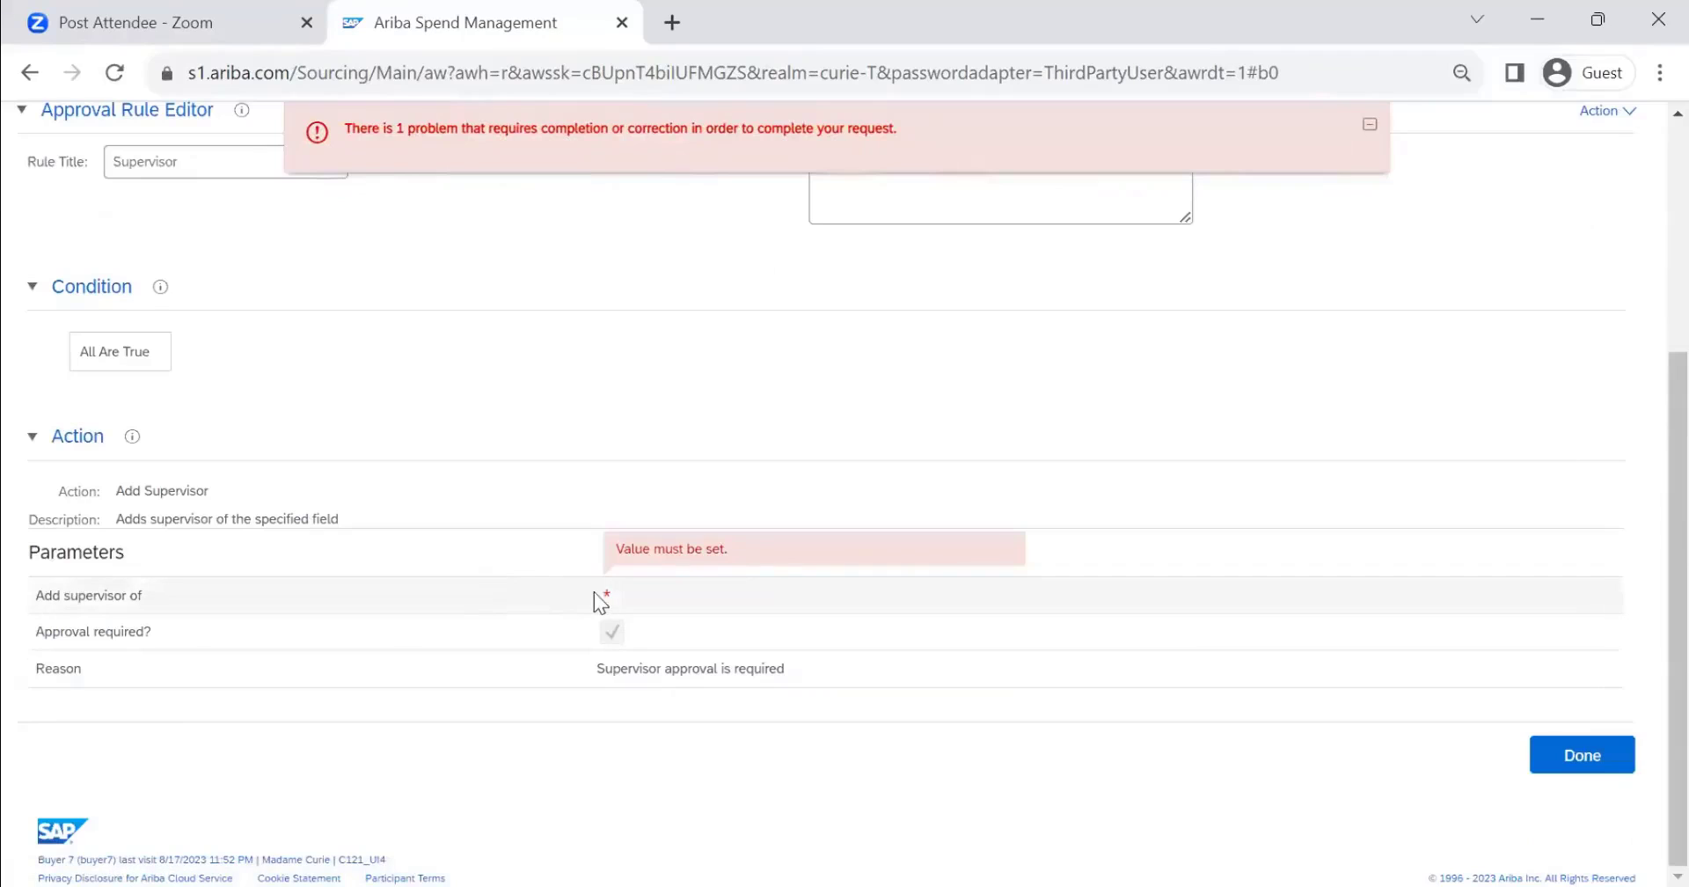
scroll(879, 642, "up", 4)
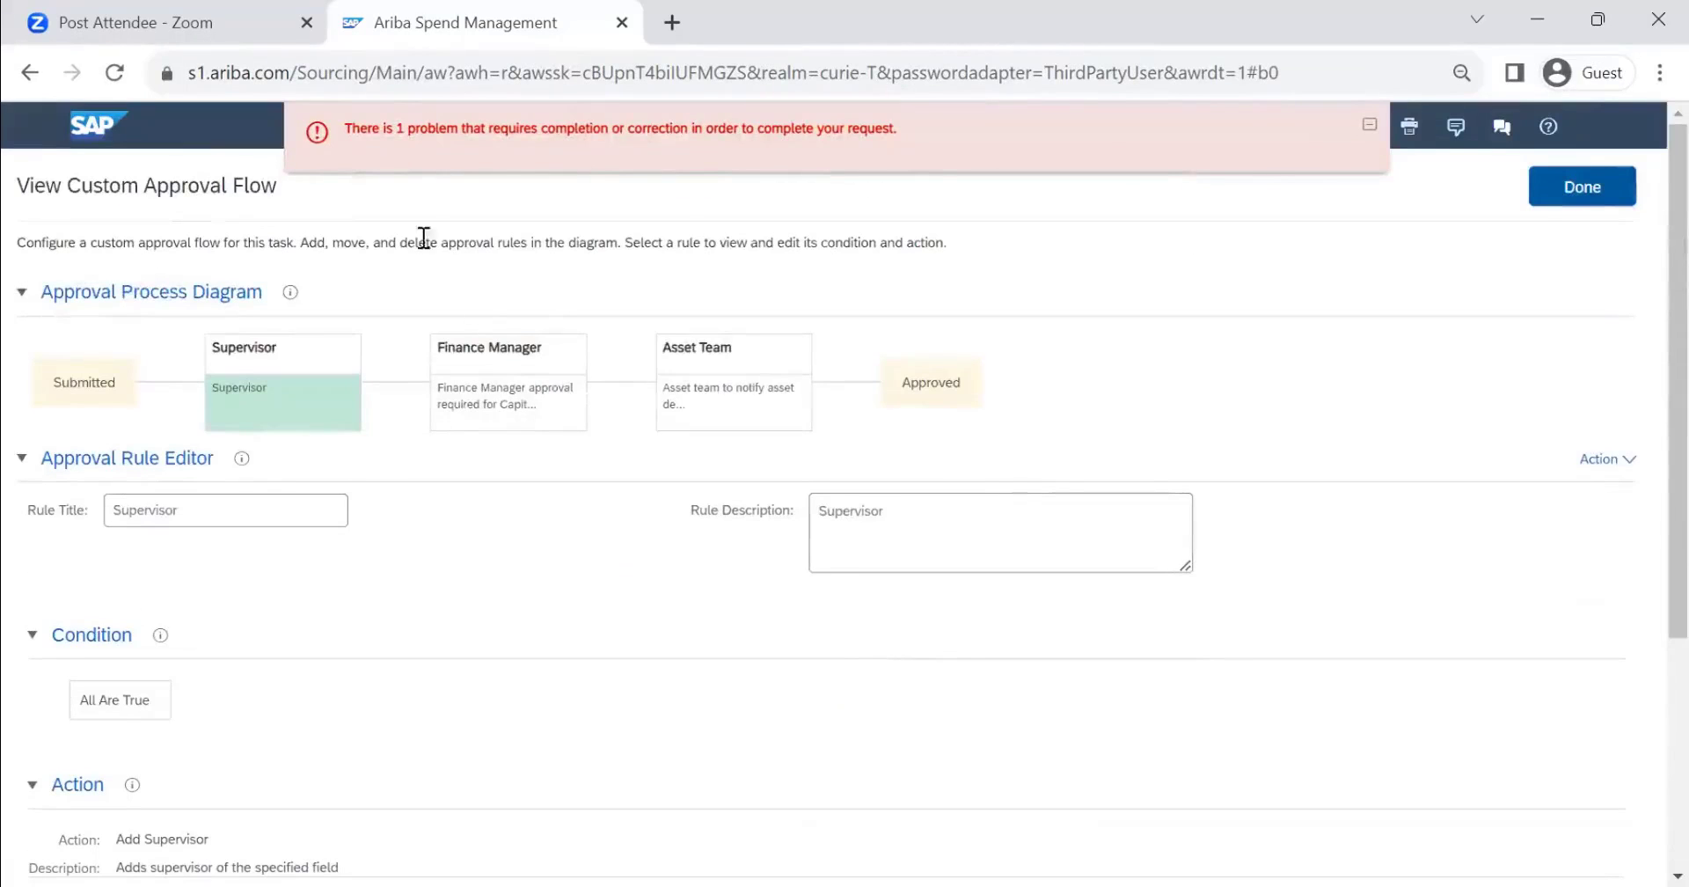
scroll(695, 387, "down", 4)
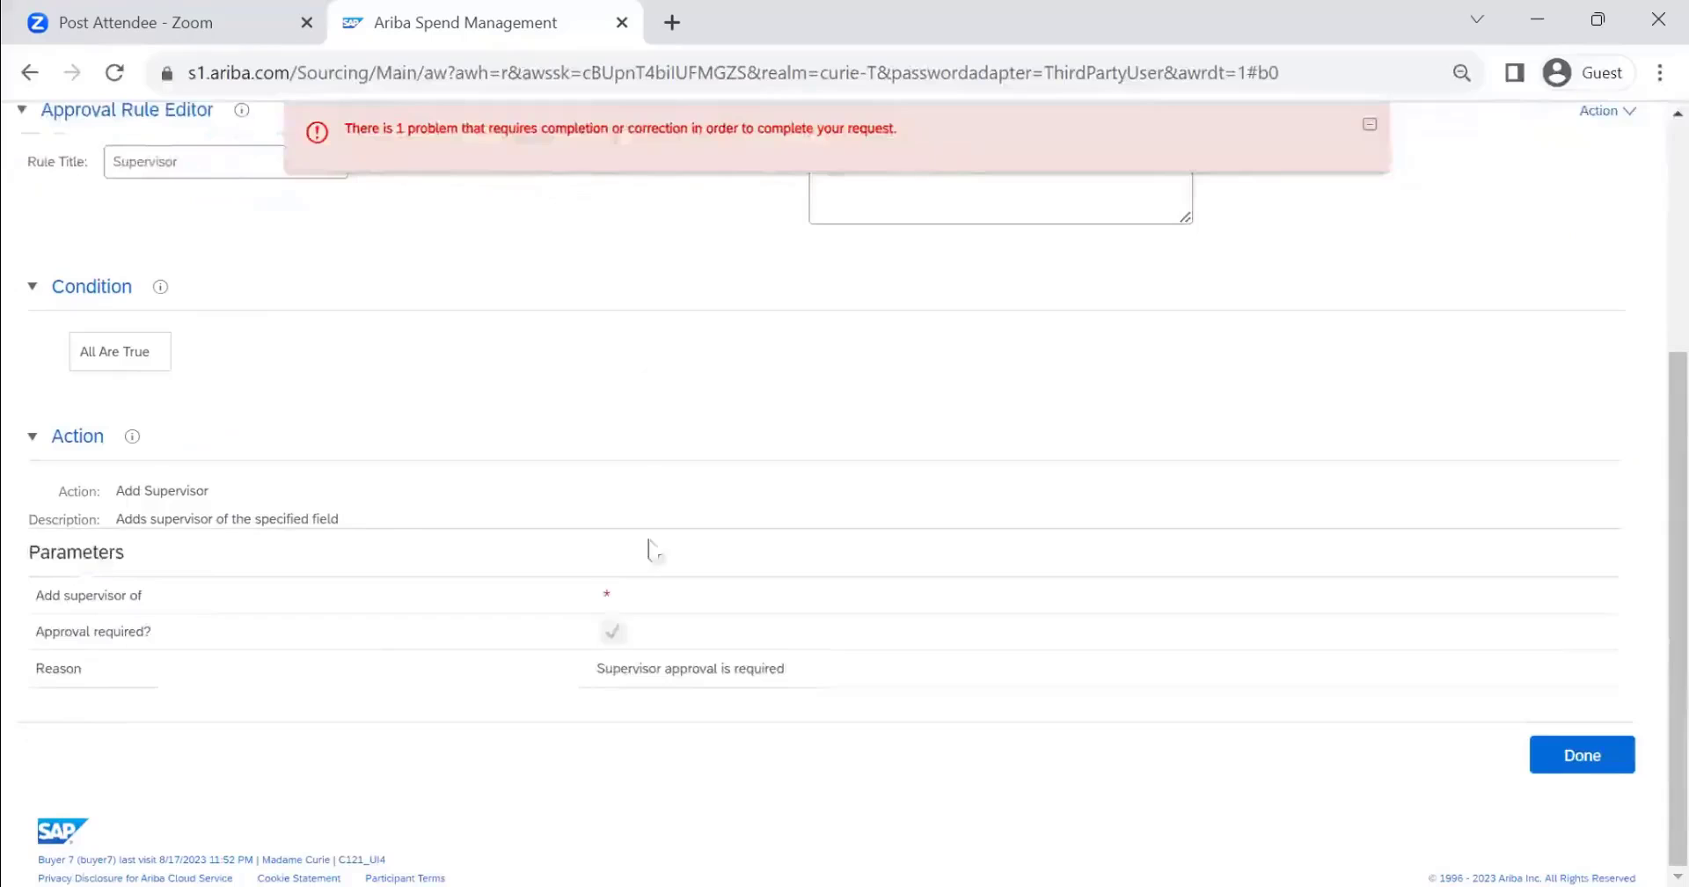
mouse_move(604, 601)
scroll(651, 620, "up", 4)
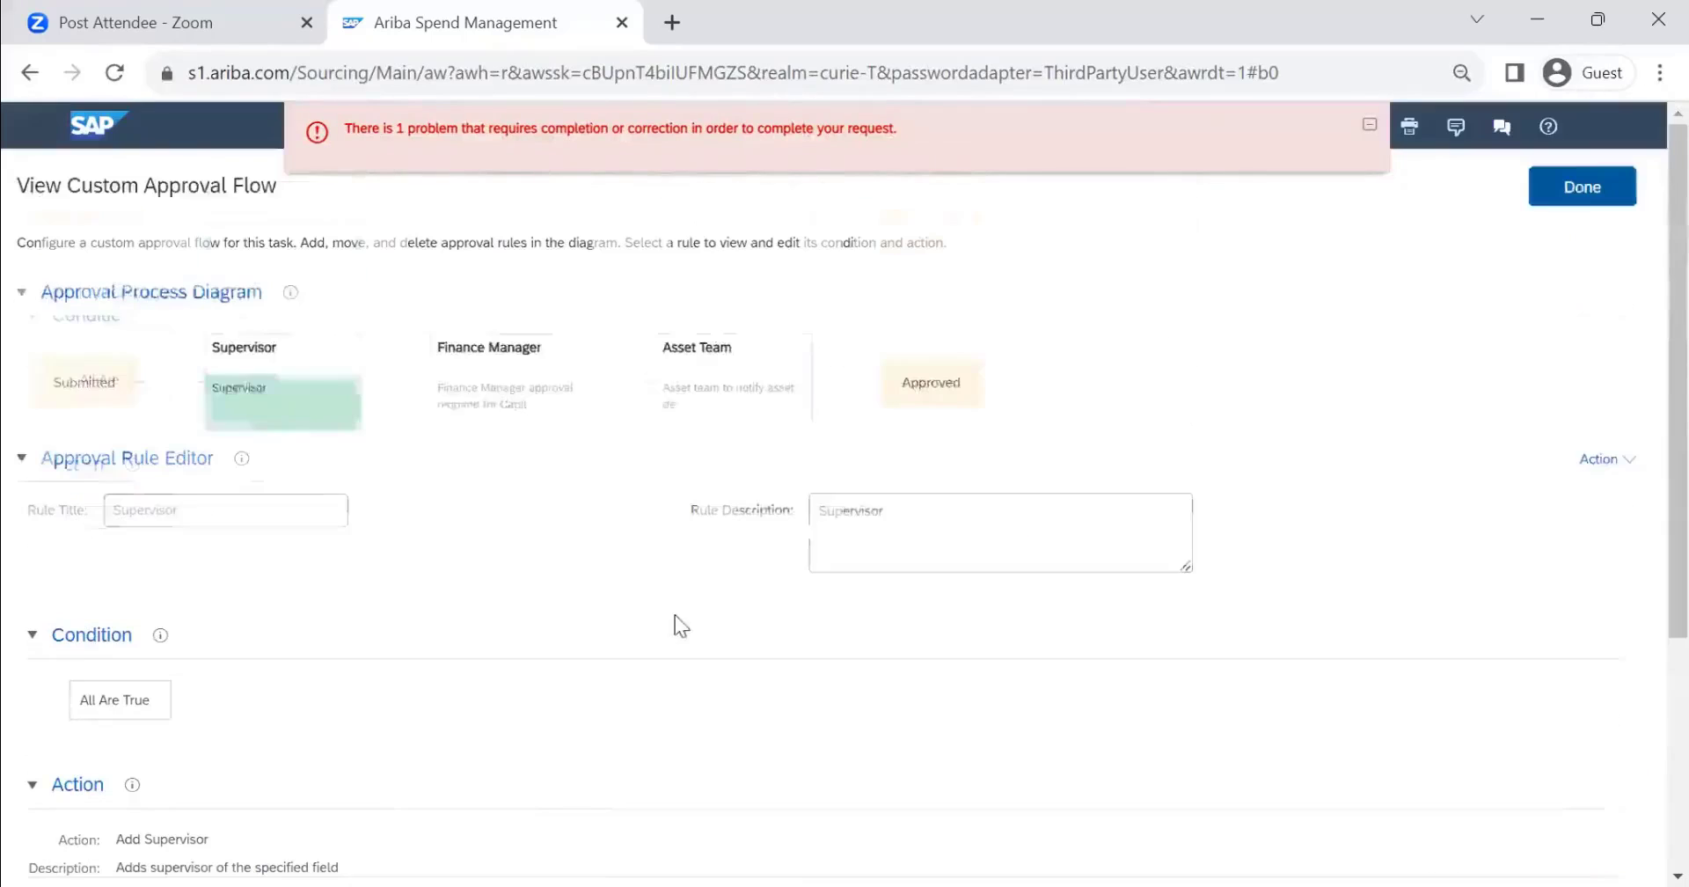
left_click(1582, 187)
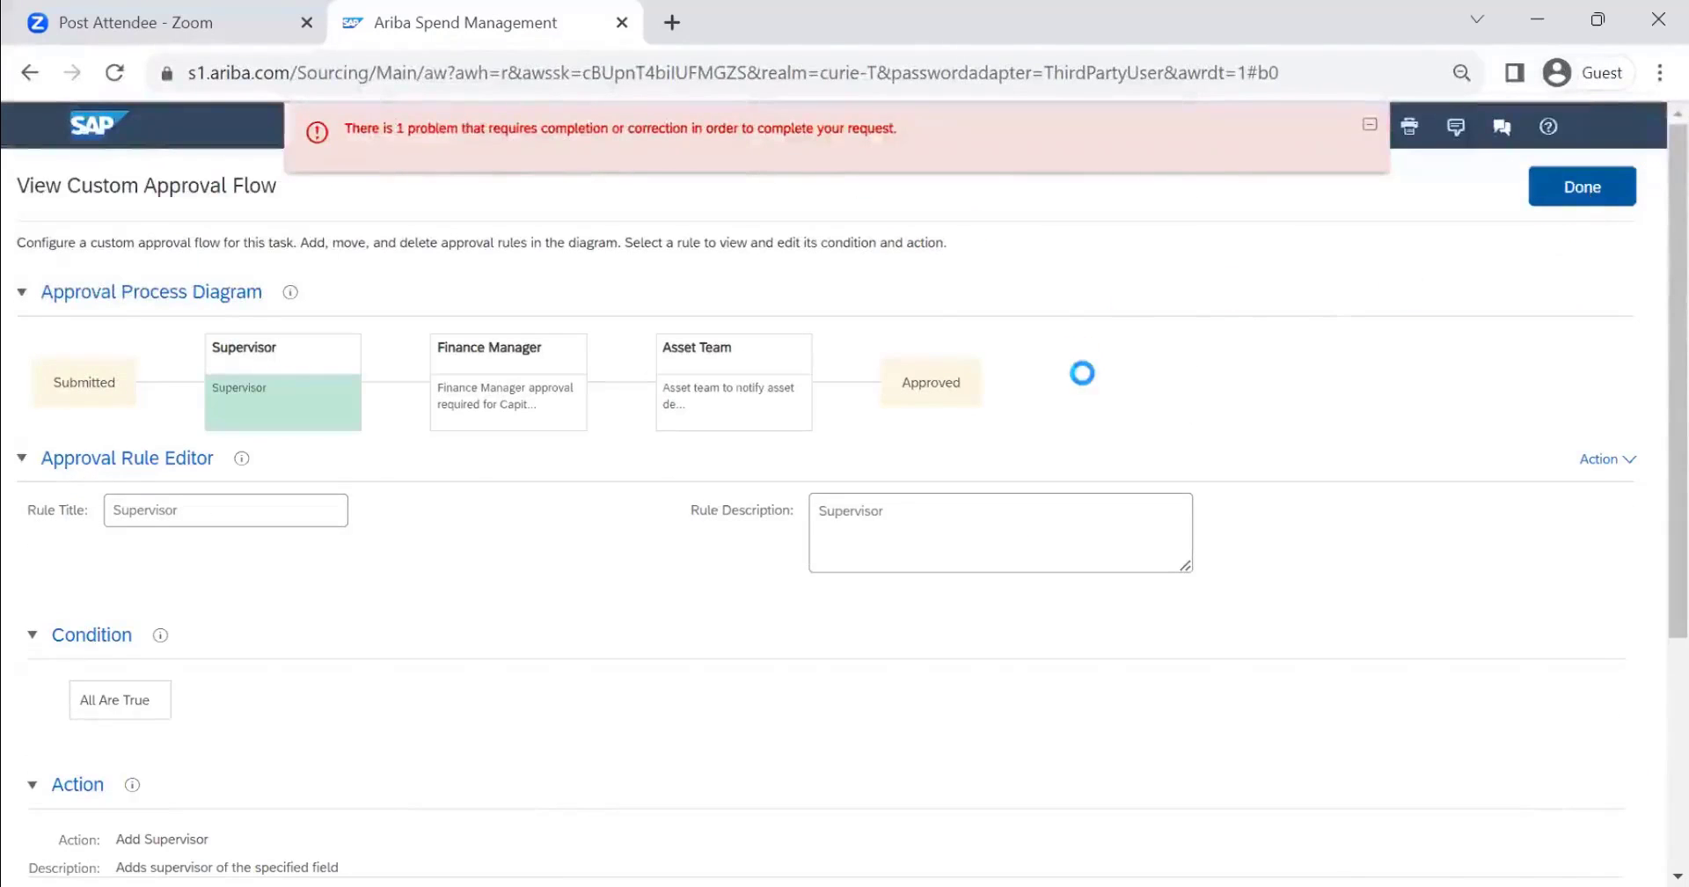
scroll(962, 562, "up", 4)
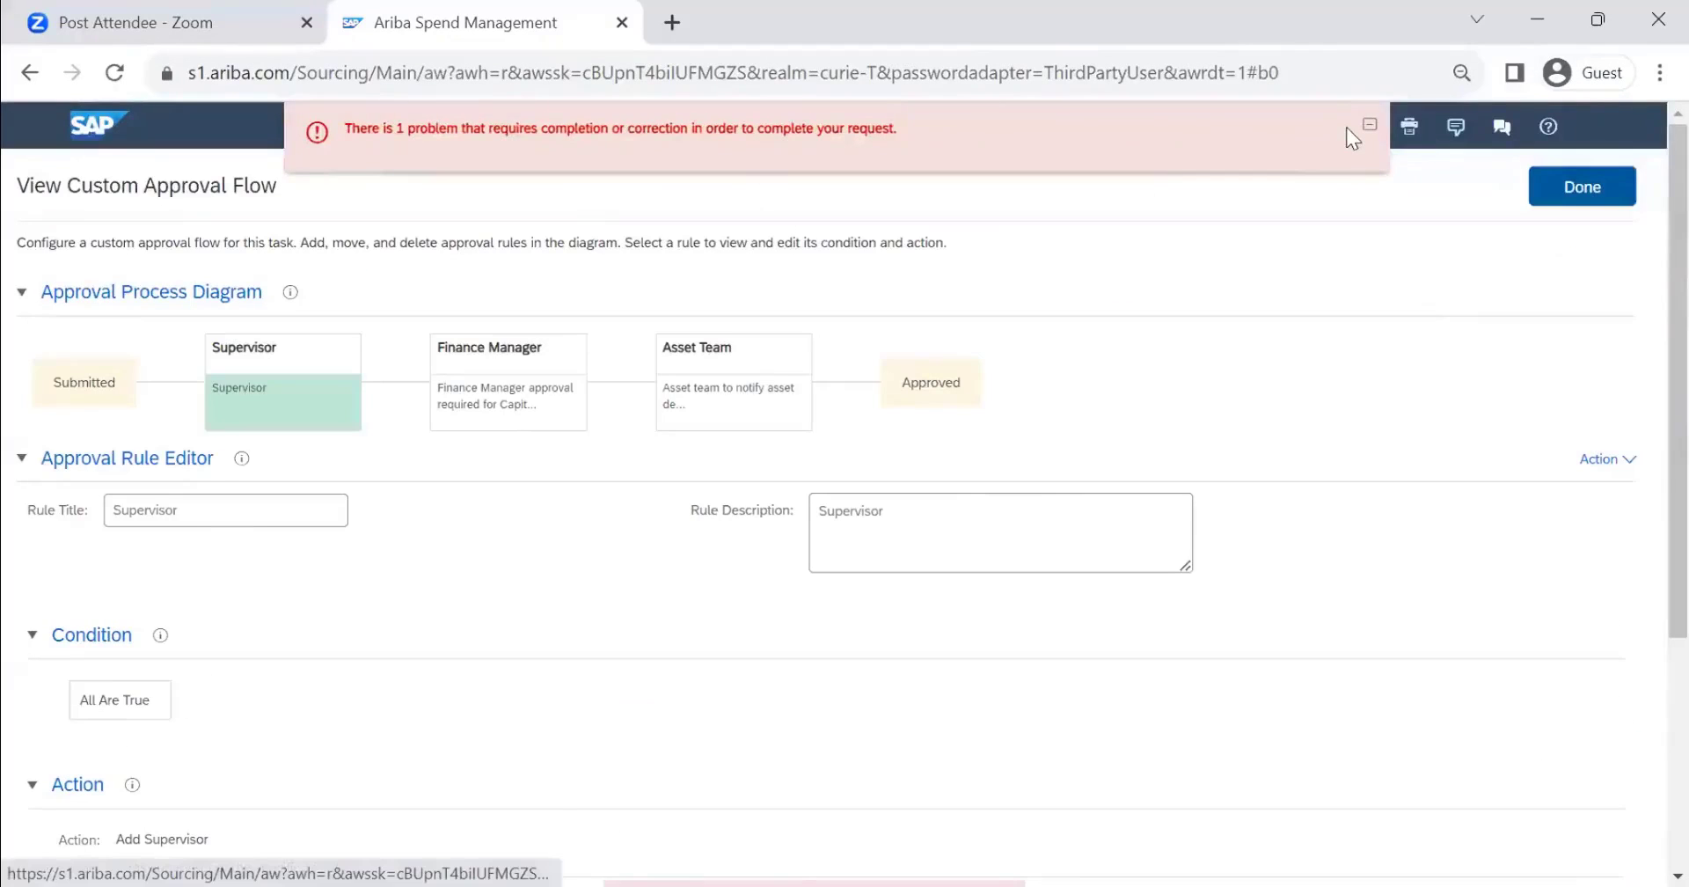
Step: Collapse the error message, inspect the Supervisor rule's available actions and parameters, and expand the message again
left_click(1368, 124)
left_click(1605, 460)
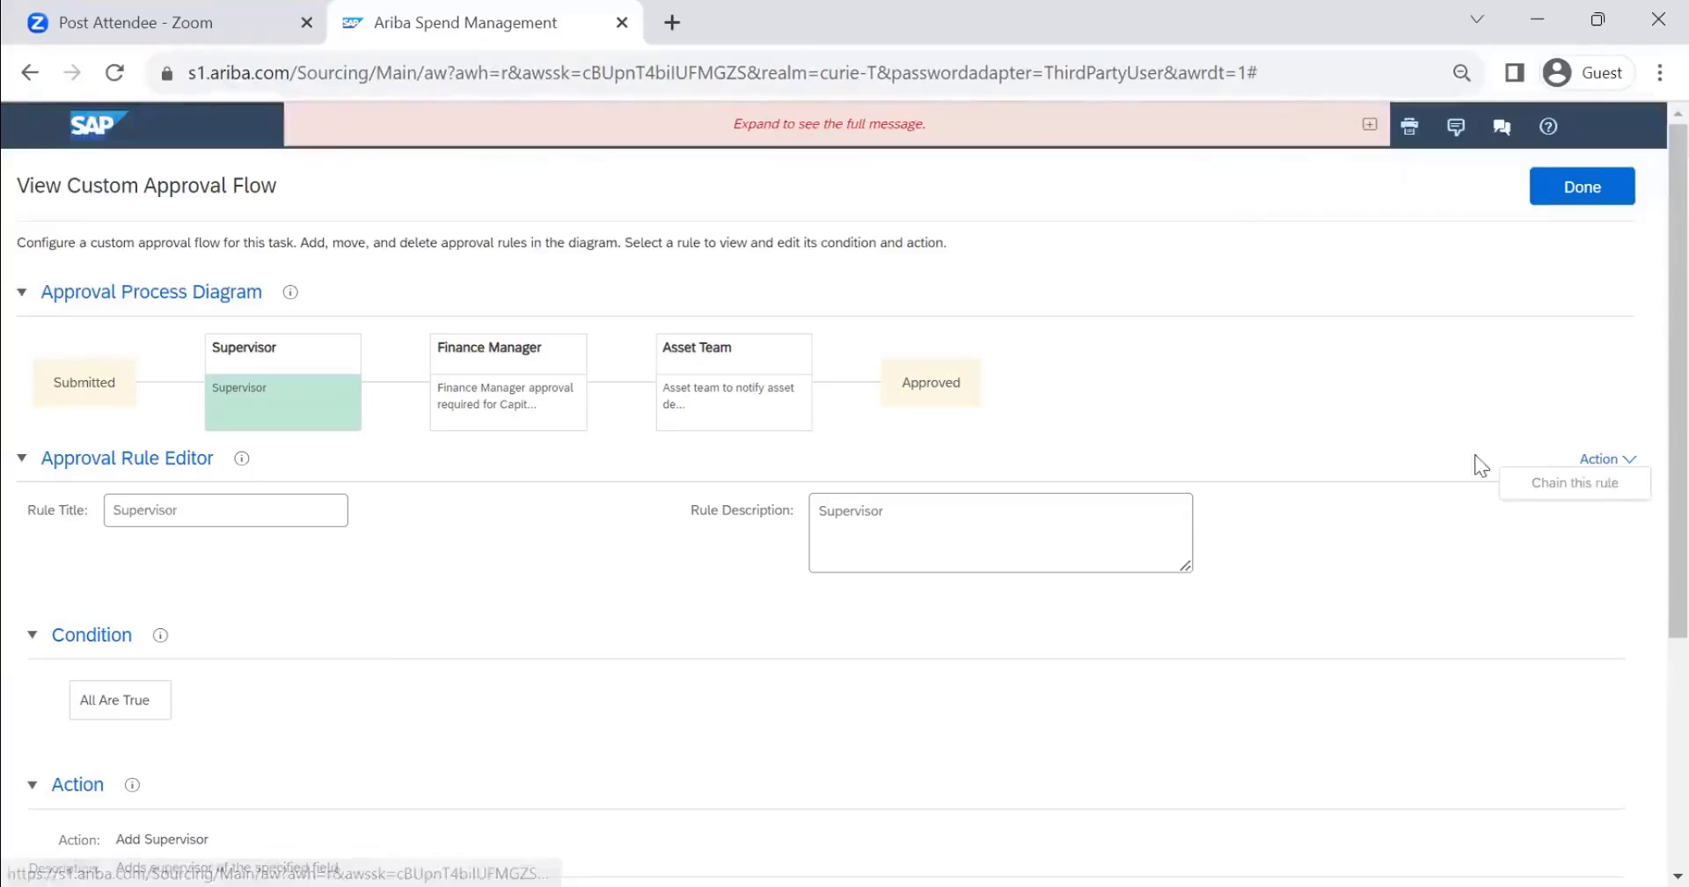
left_click(234, 385)
scroll(40, 457, "down", 4)
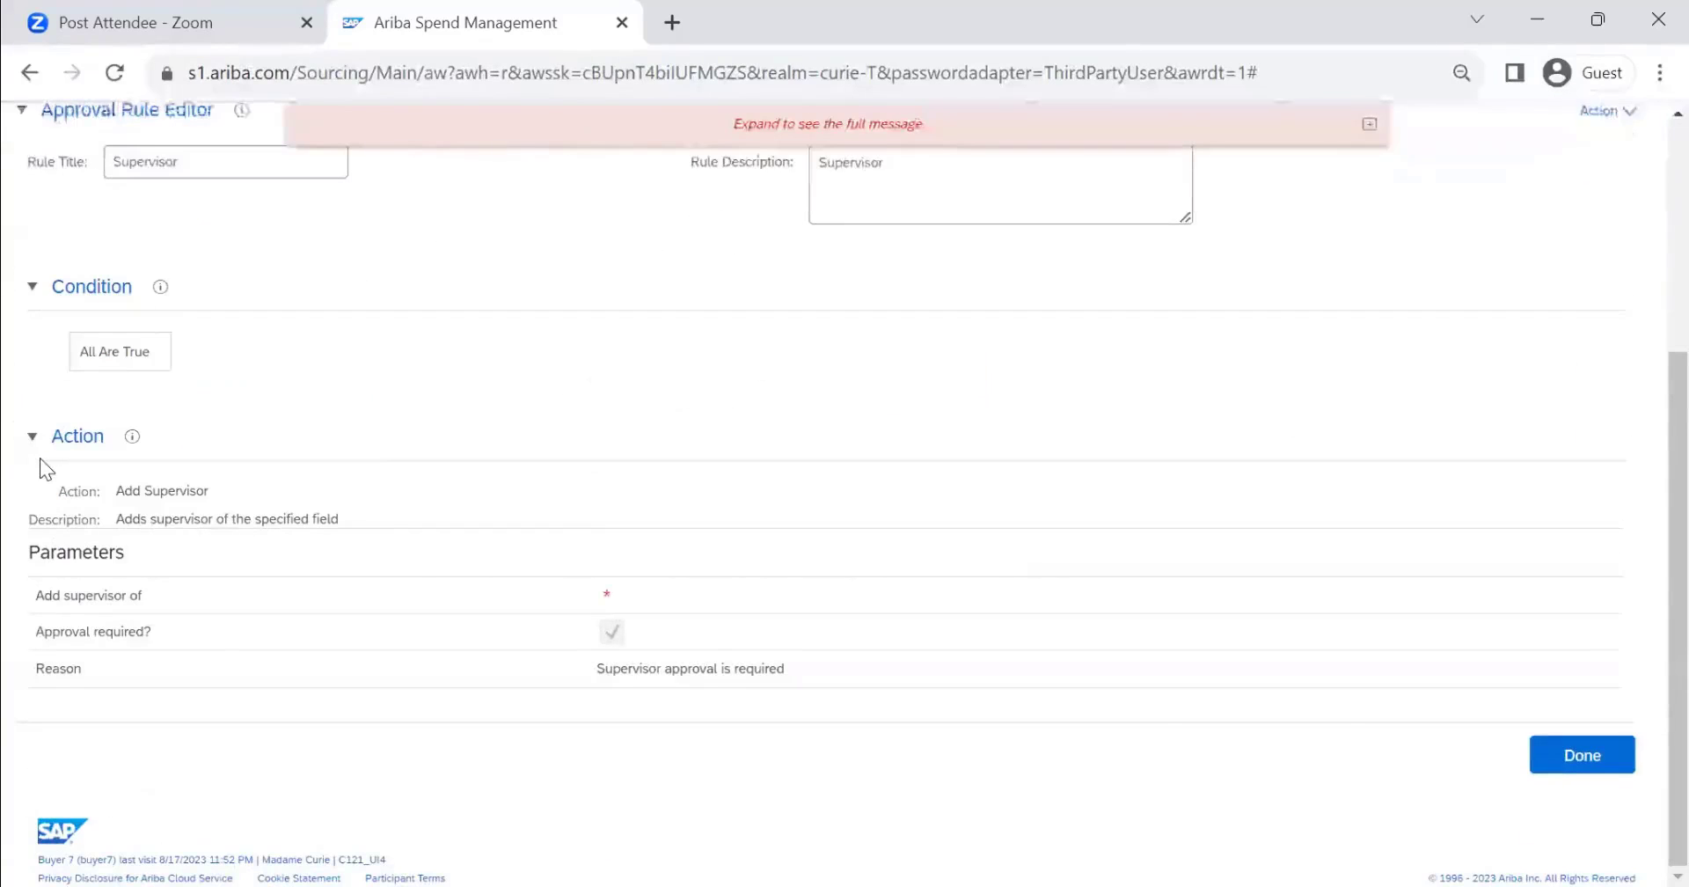
scroll(40, 458, "up", 4)
left_click(1520, 211)
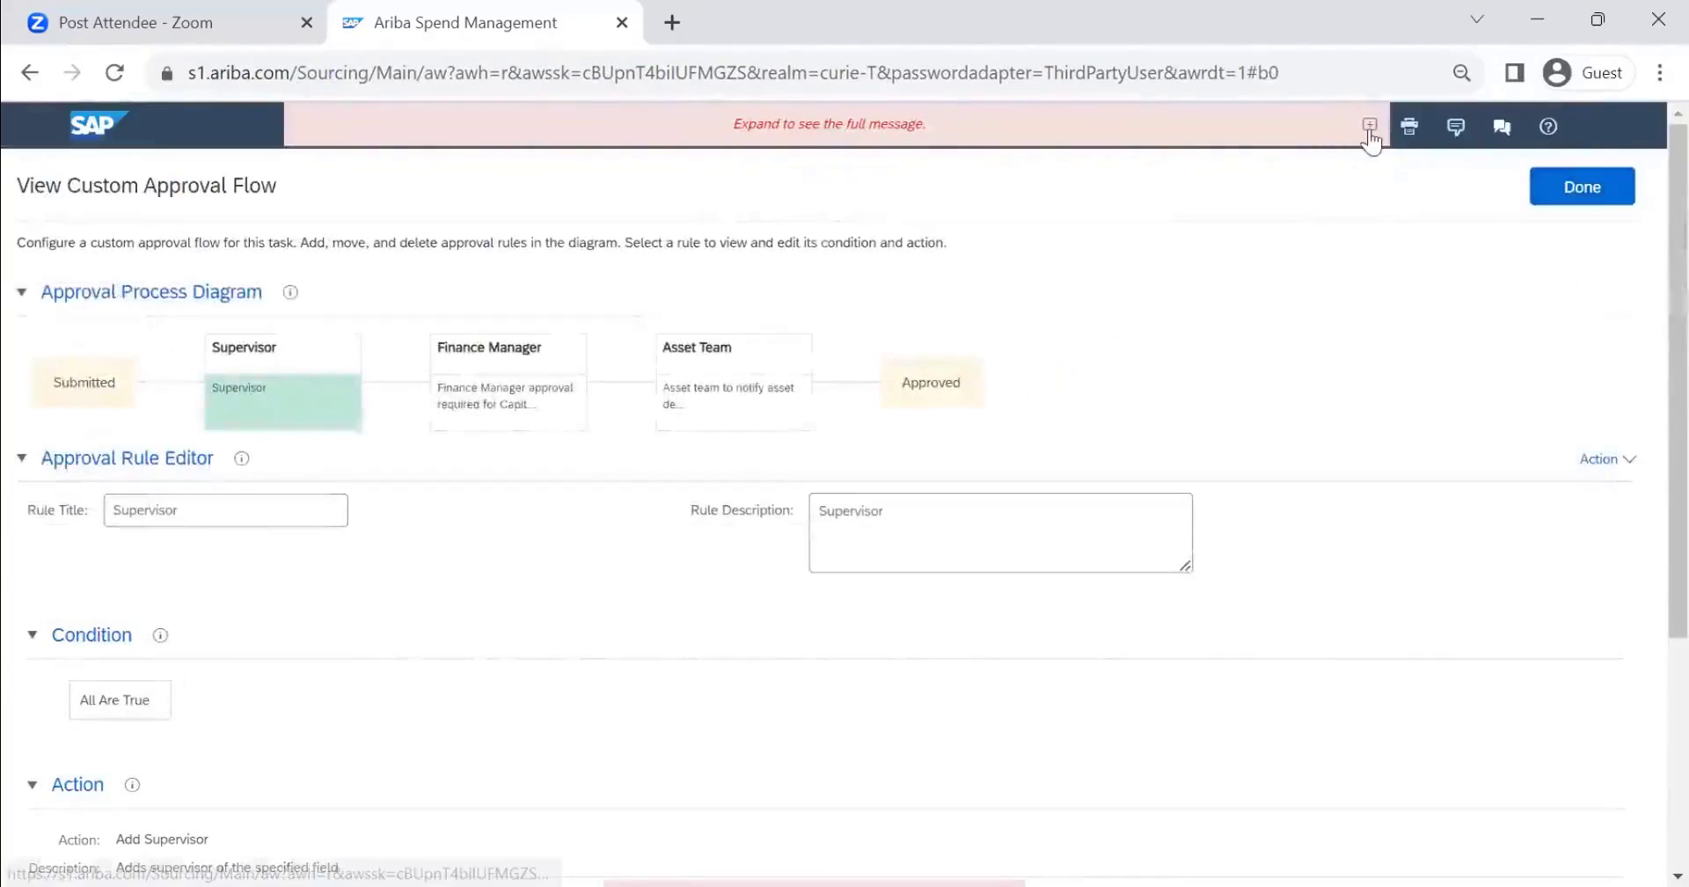
left_click(1370, 125)
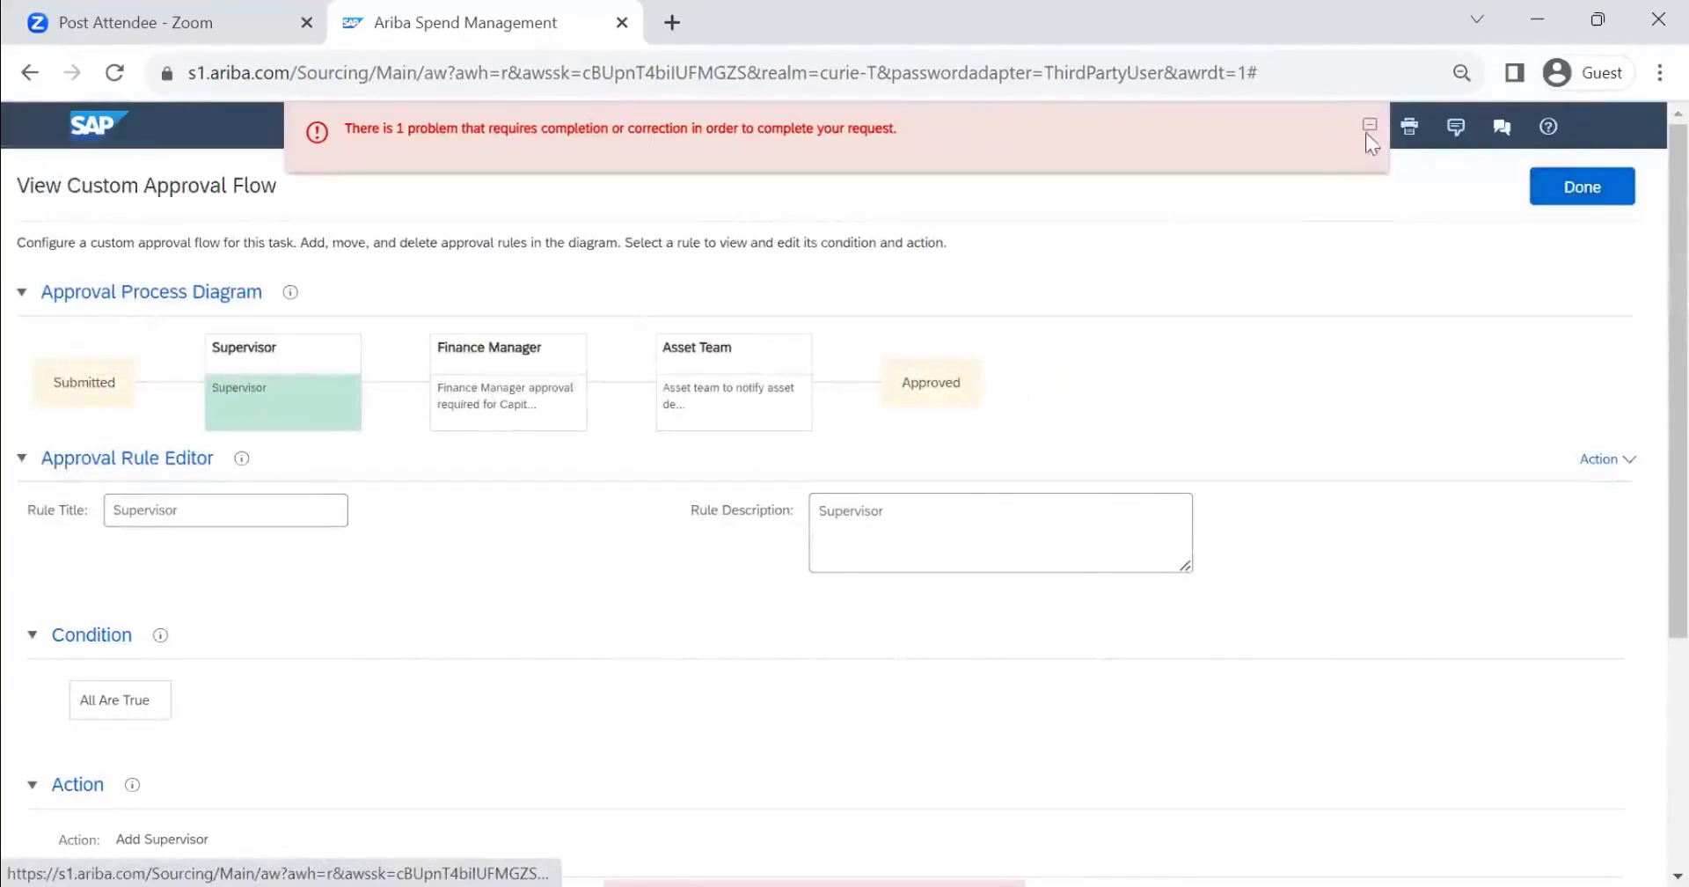
Step: Leave the read-only approval flow view and the task details, returning to the template's task list
left_click(30, 74)
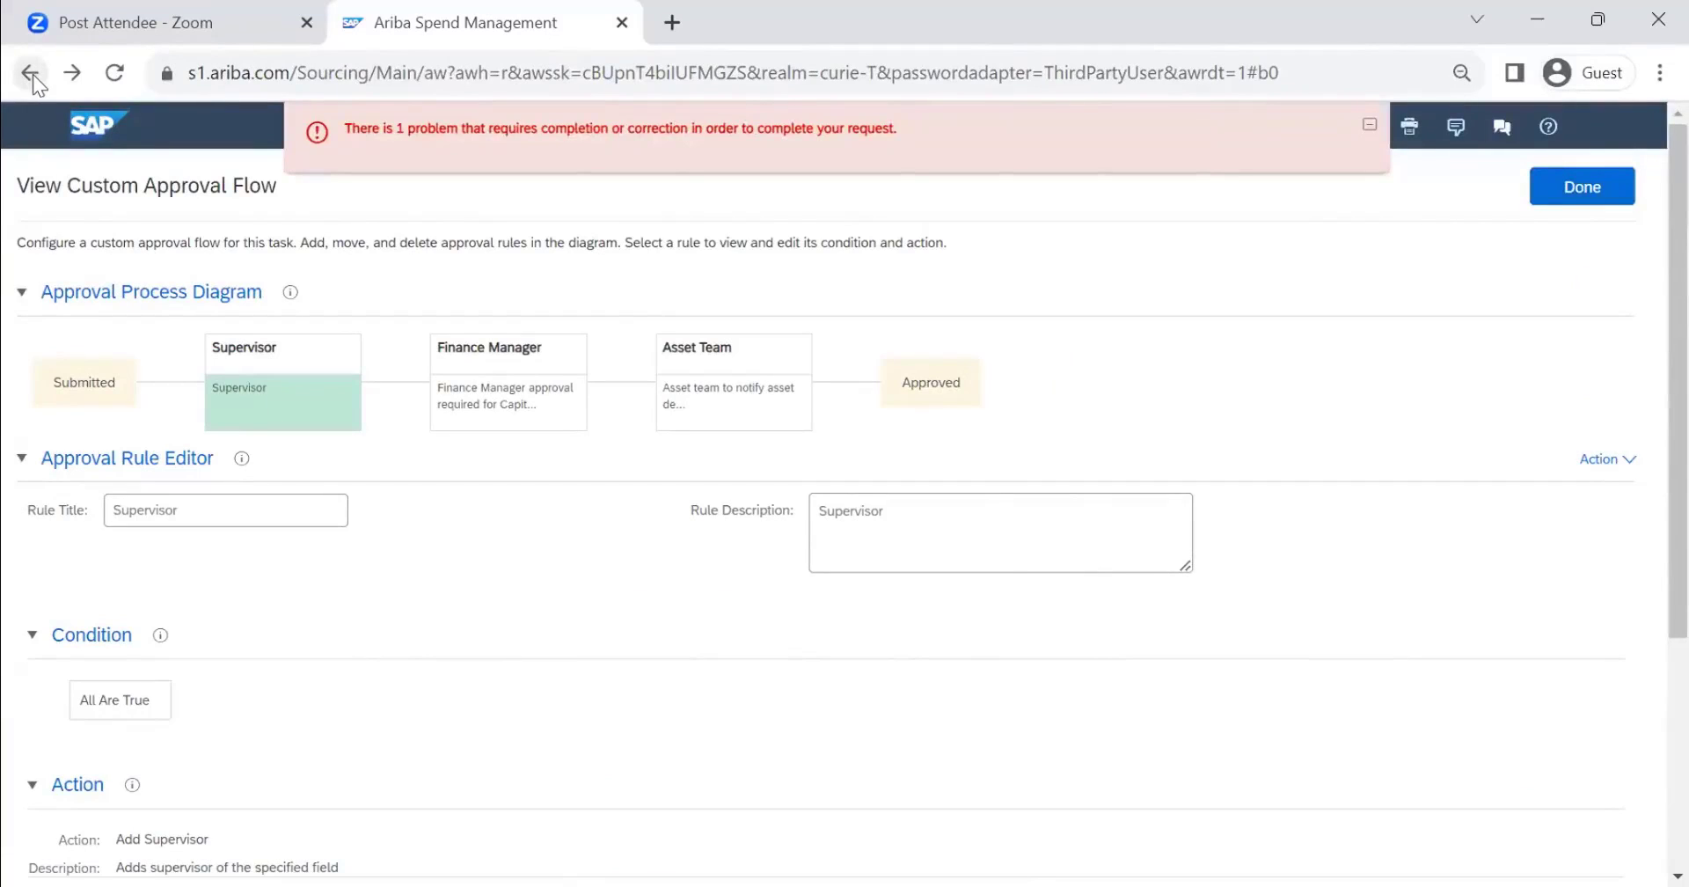
left_click(32, 74)
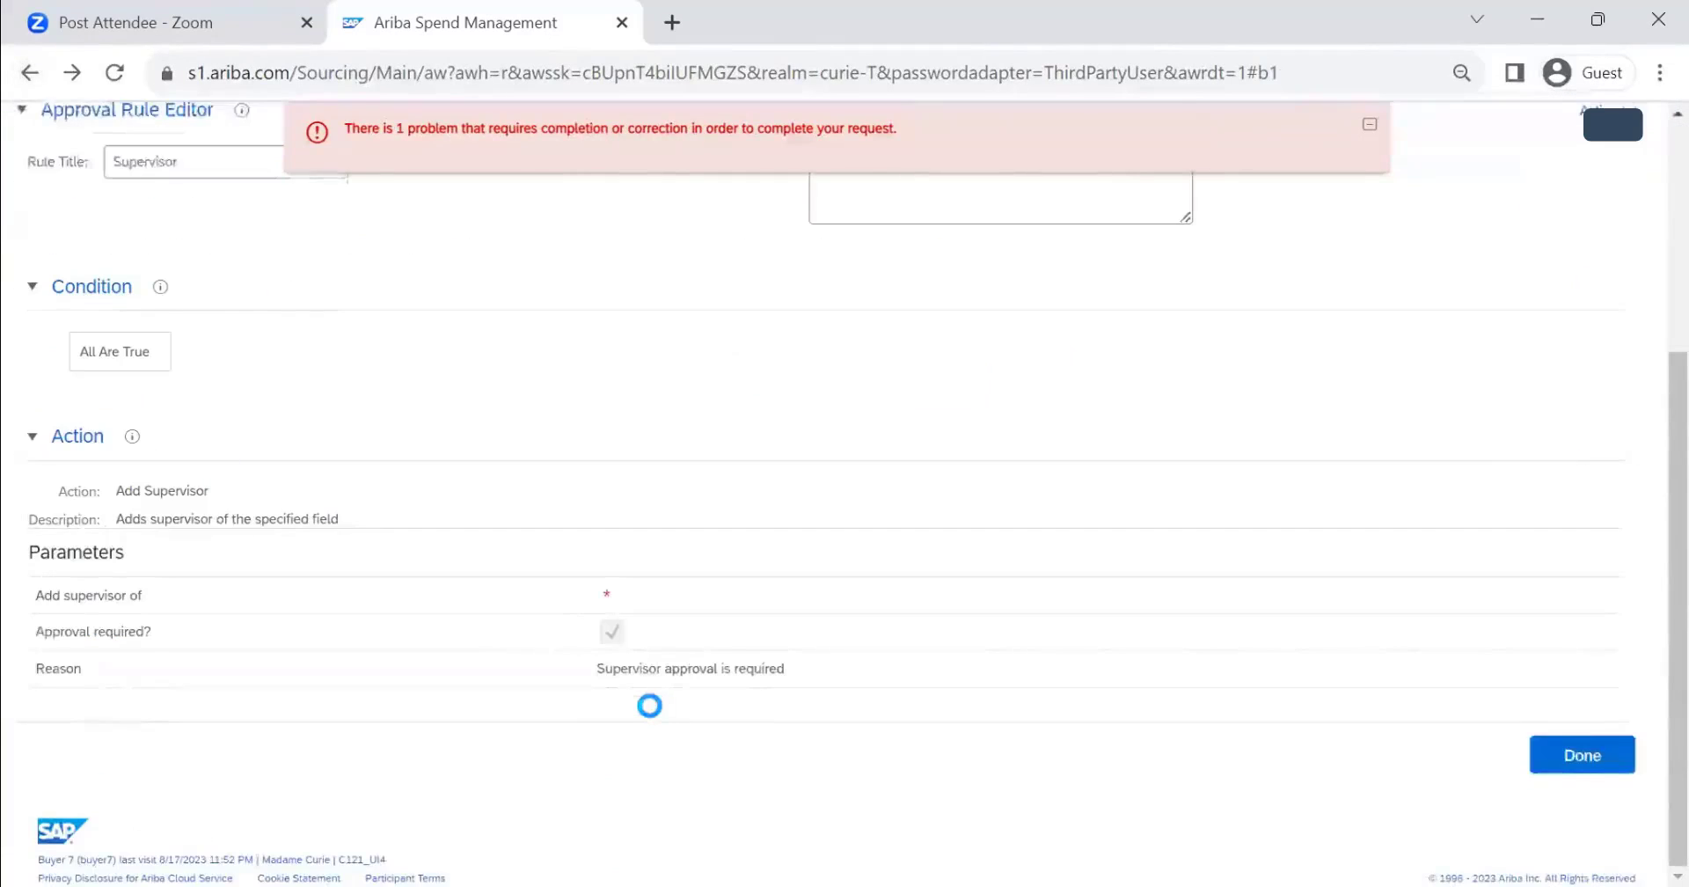
left_click(1575, 187)
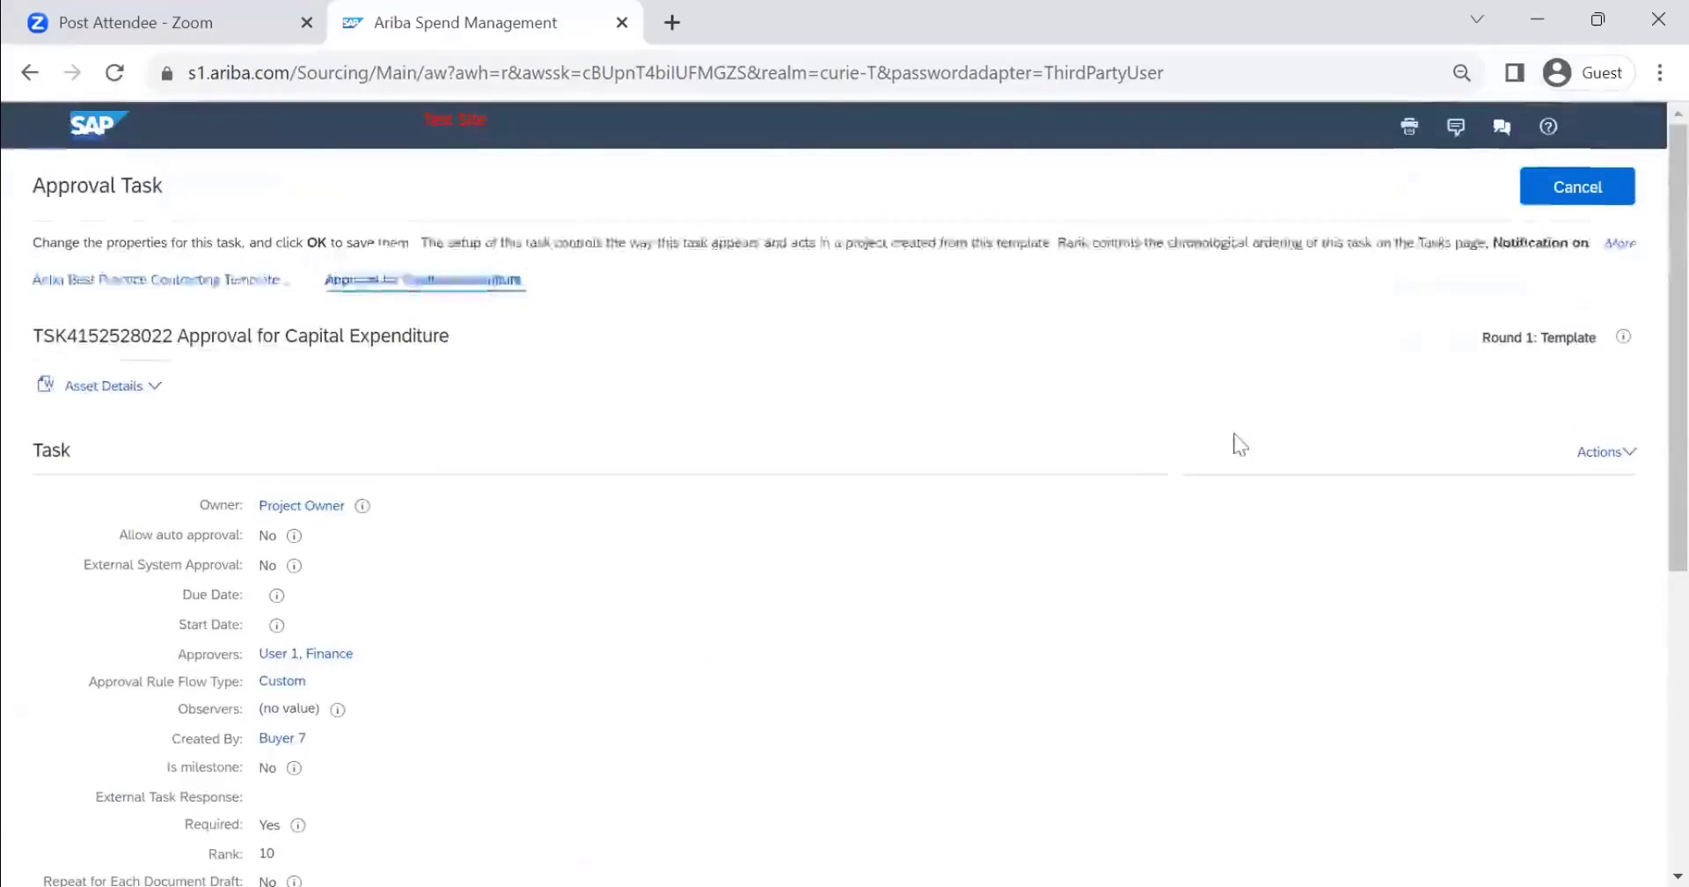
left_click(1599, 186)
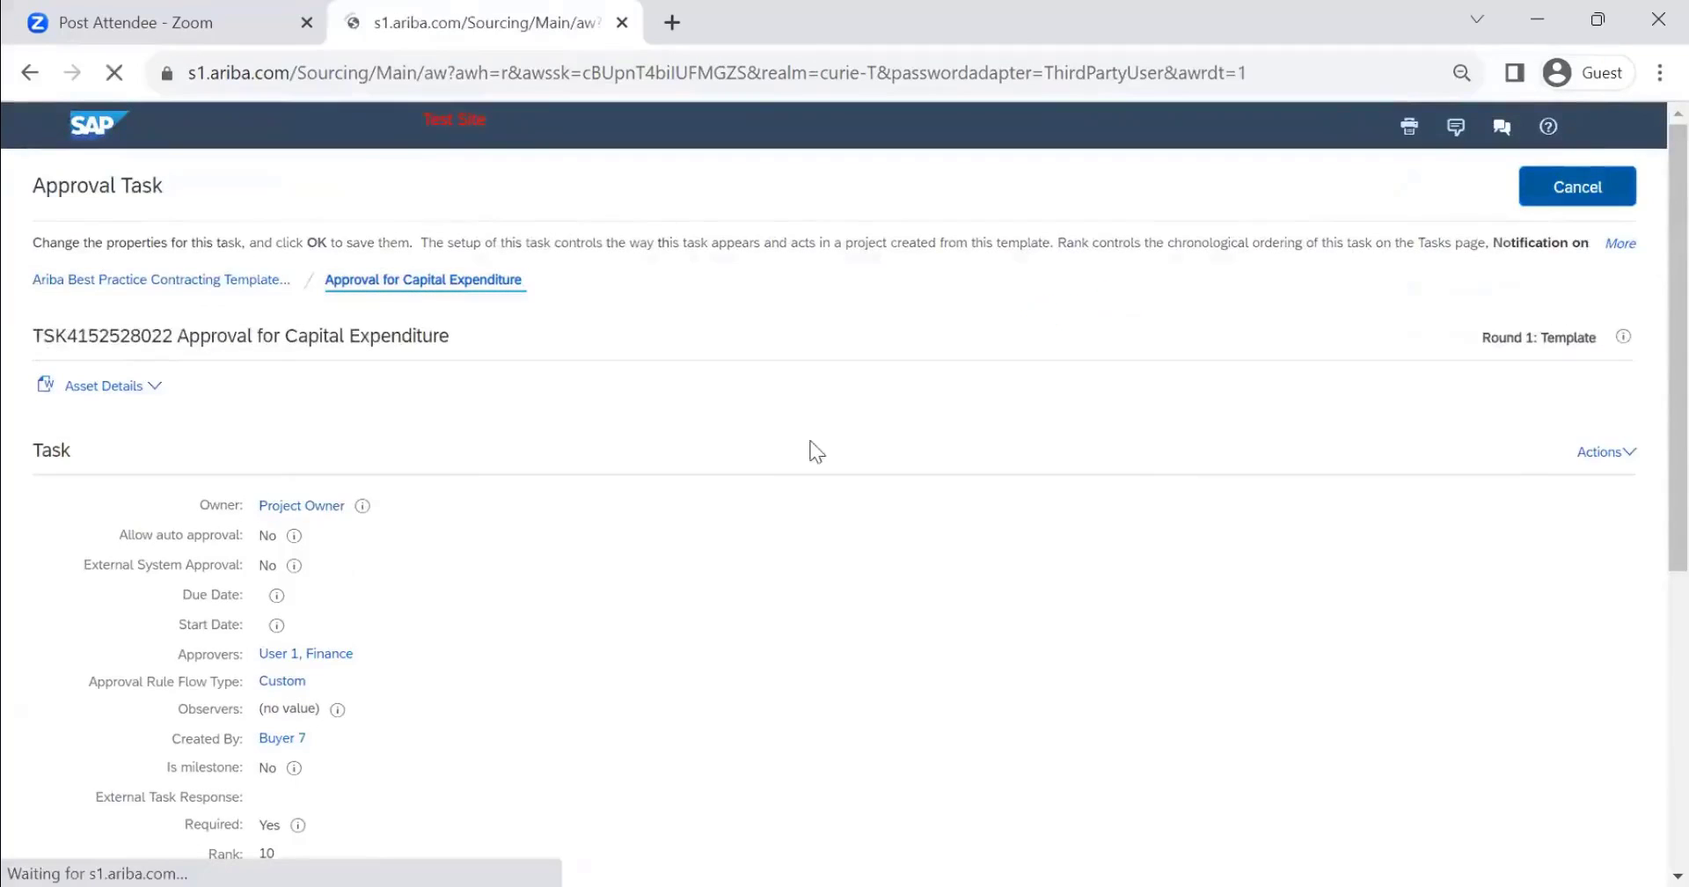
Step: Open the Approval for Capital Expenditure task for editing and bring up its custom flow at the Supervisor rule's parameters
left_click(583, 481)
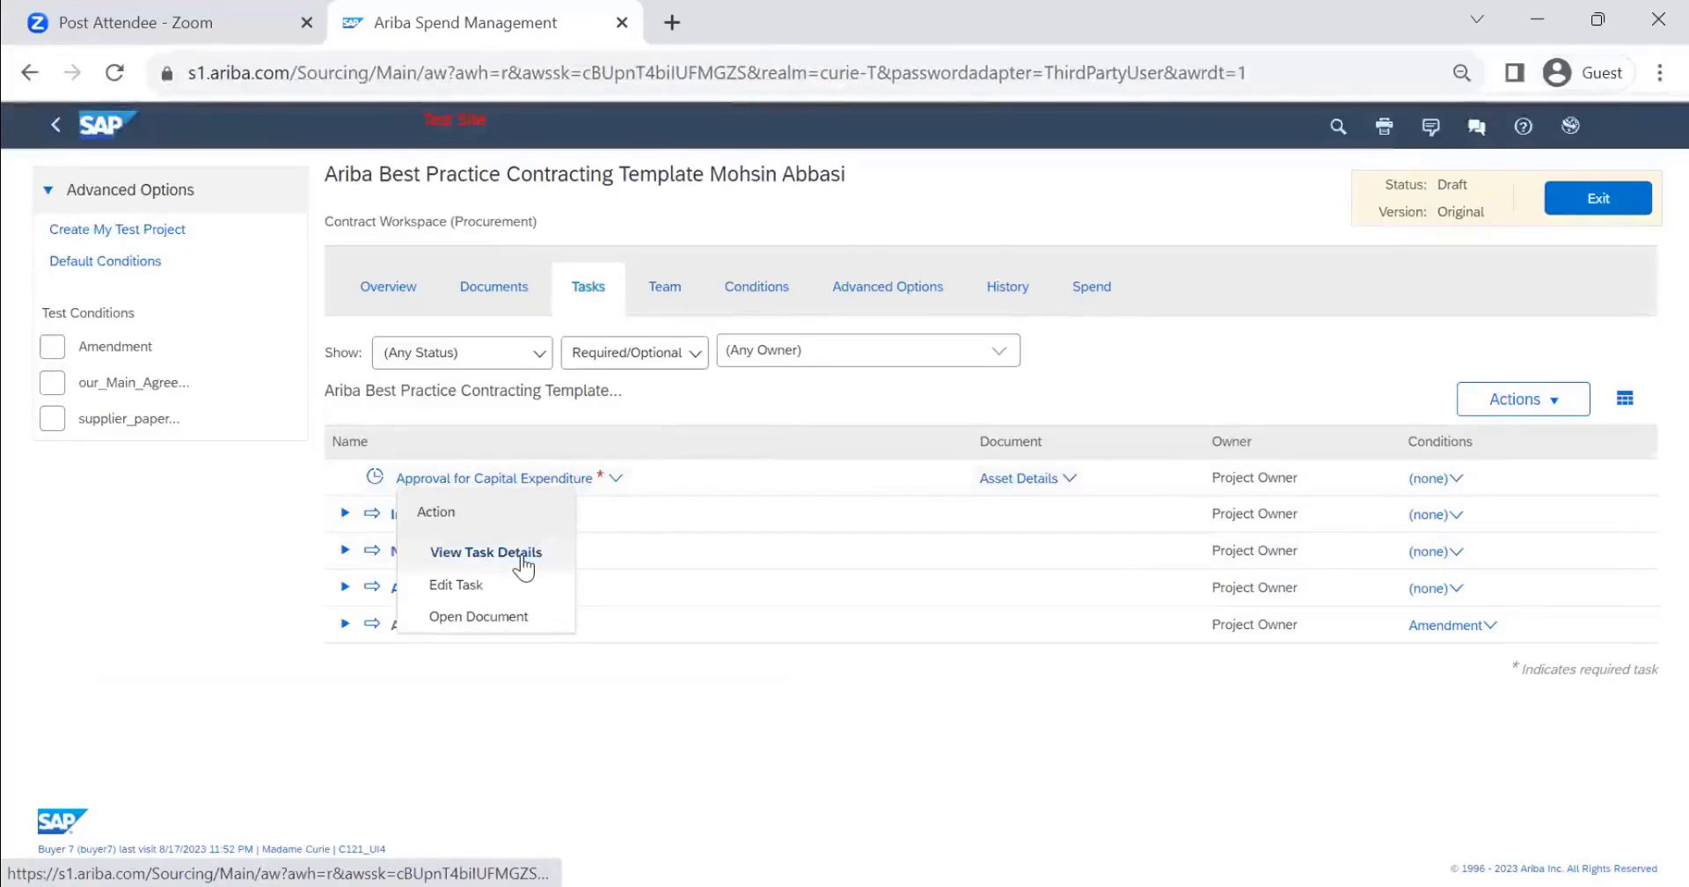
left_click(510, 588)
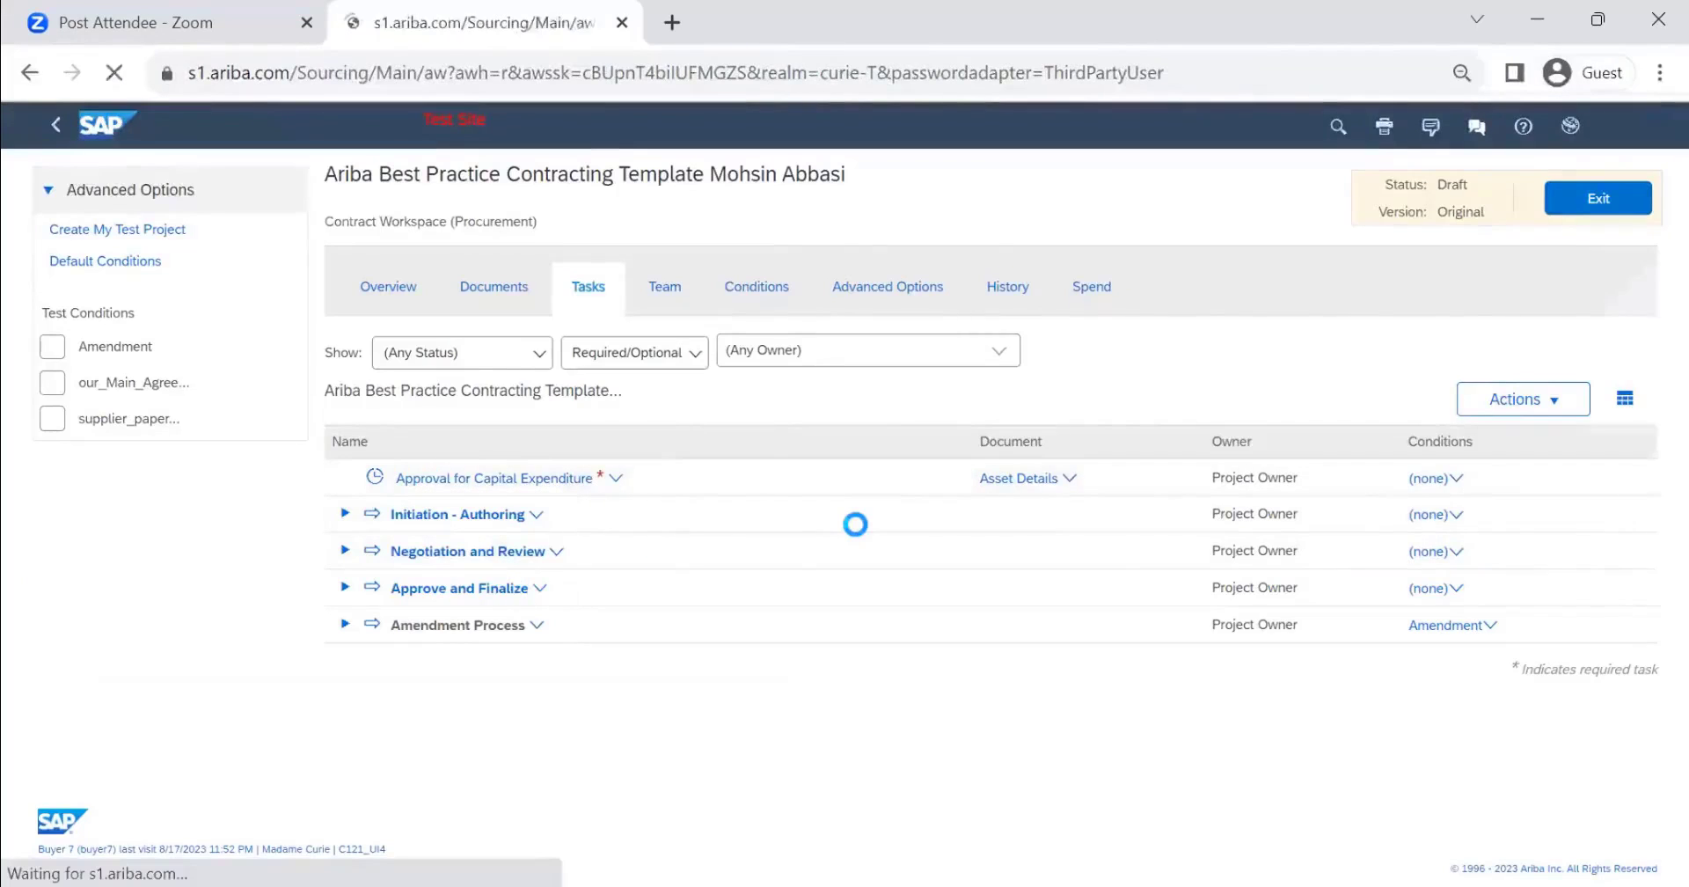
scroll(368, 466, "down", 5)
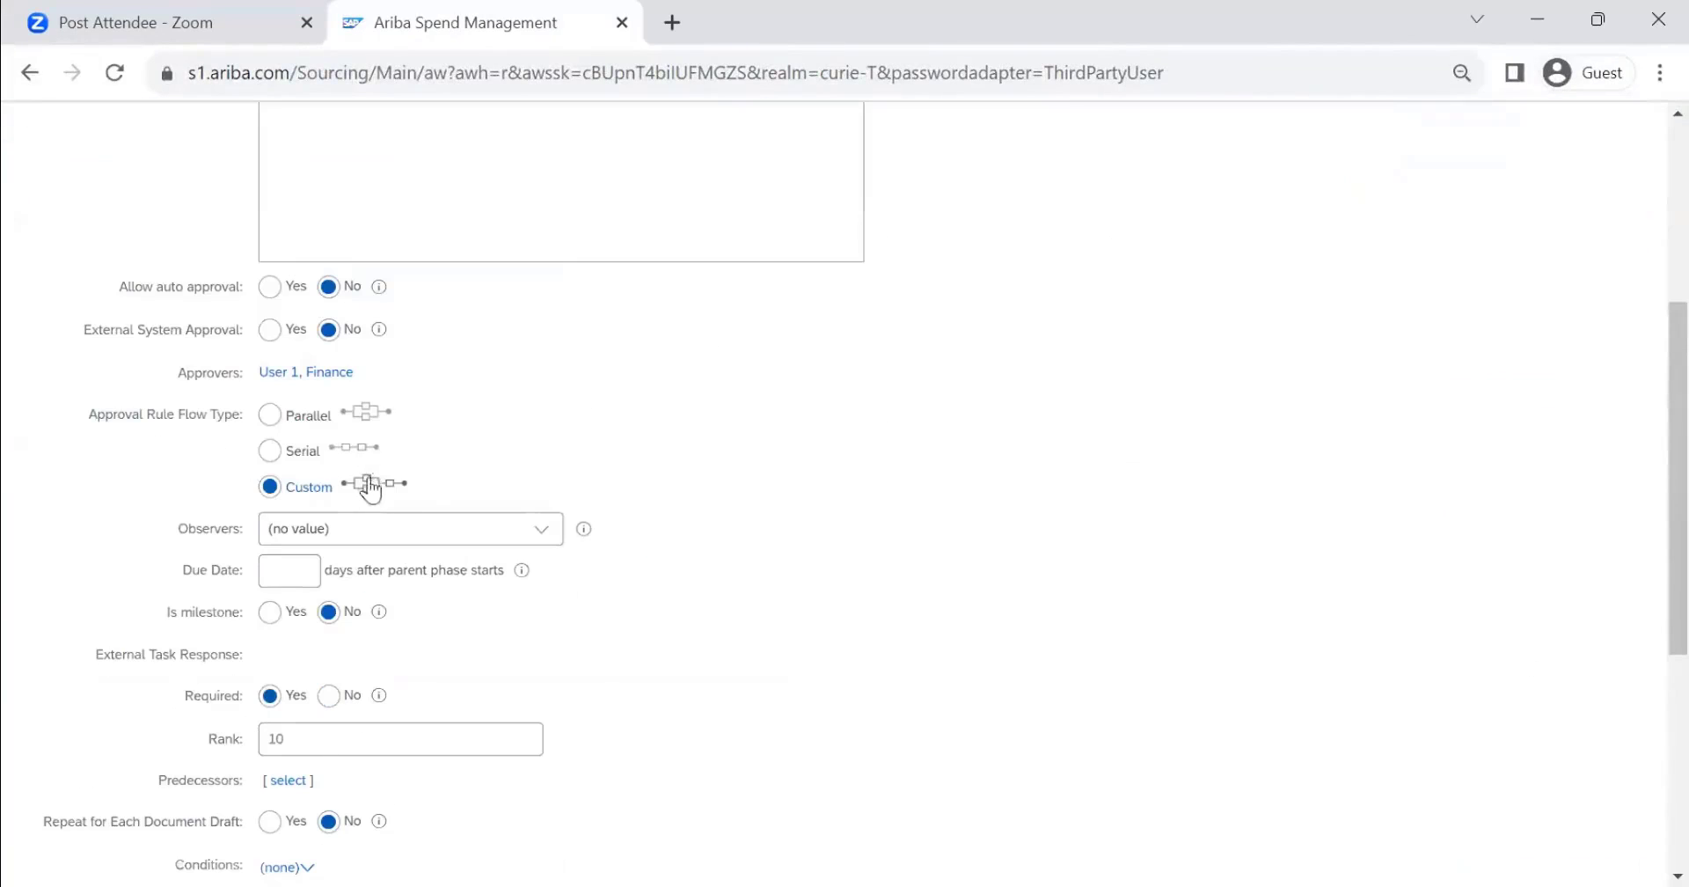
left_click(369, 485)
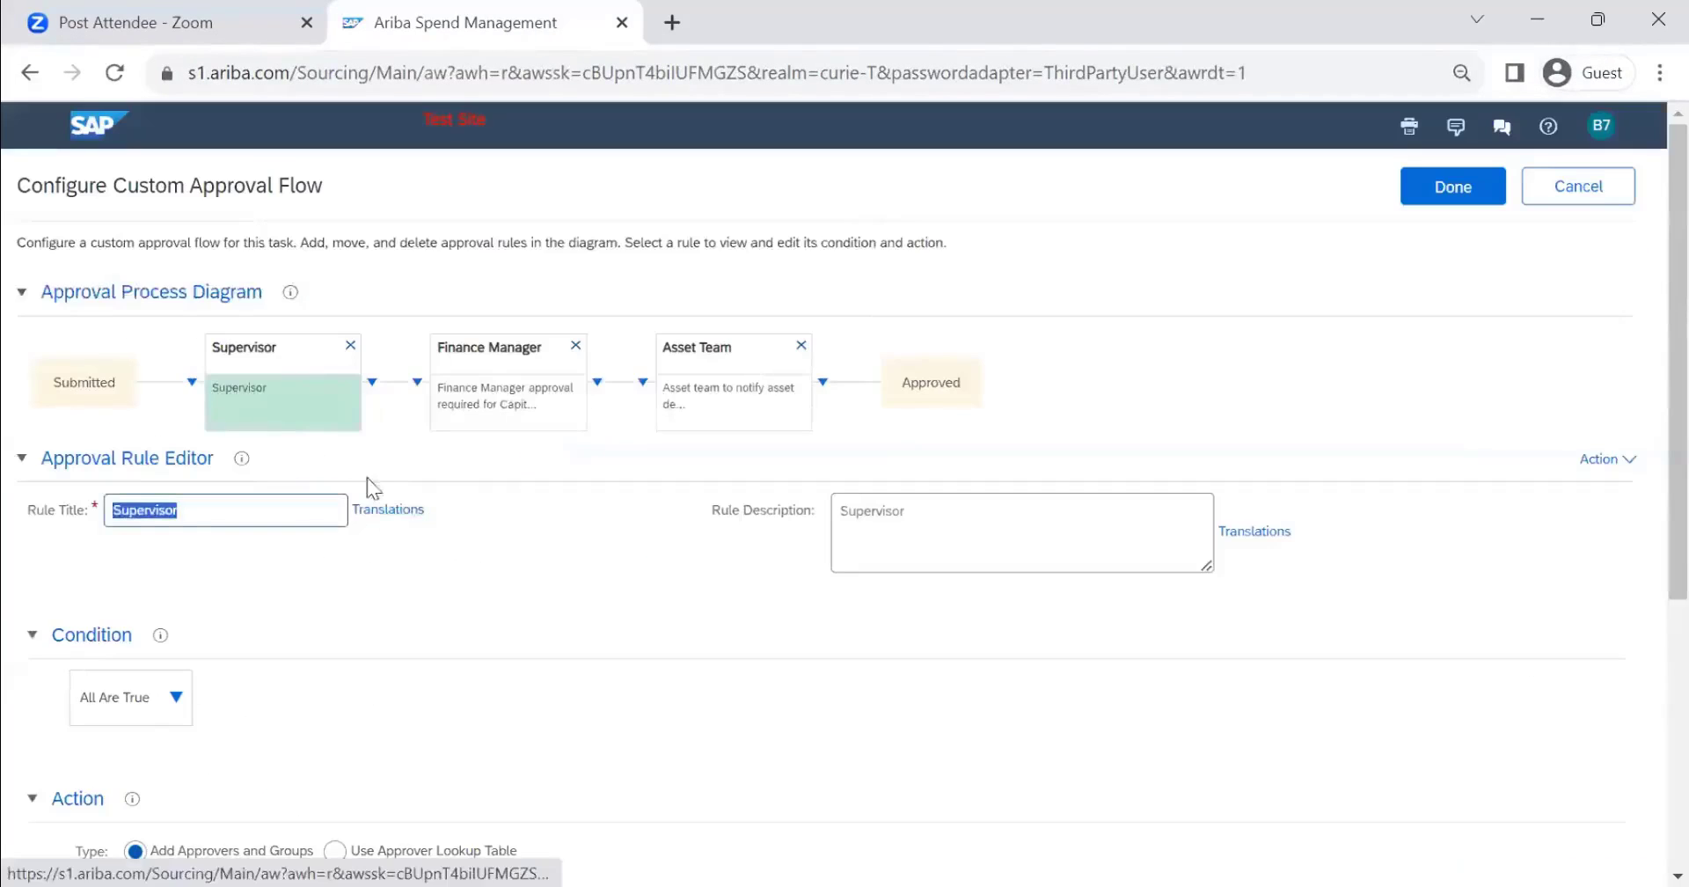
scroll(373, 536, "down", 5)
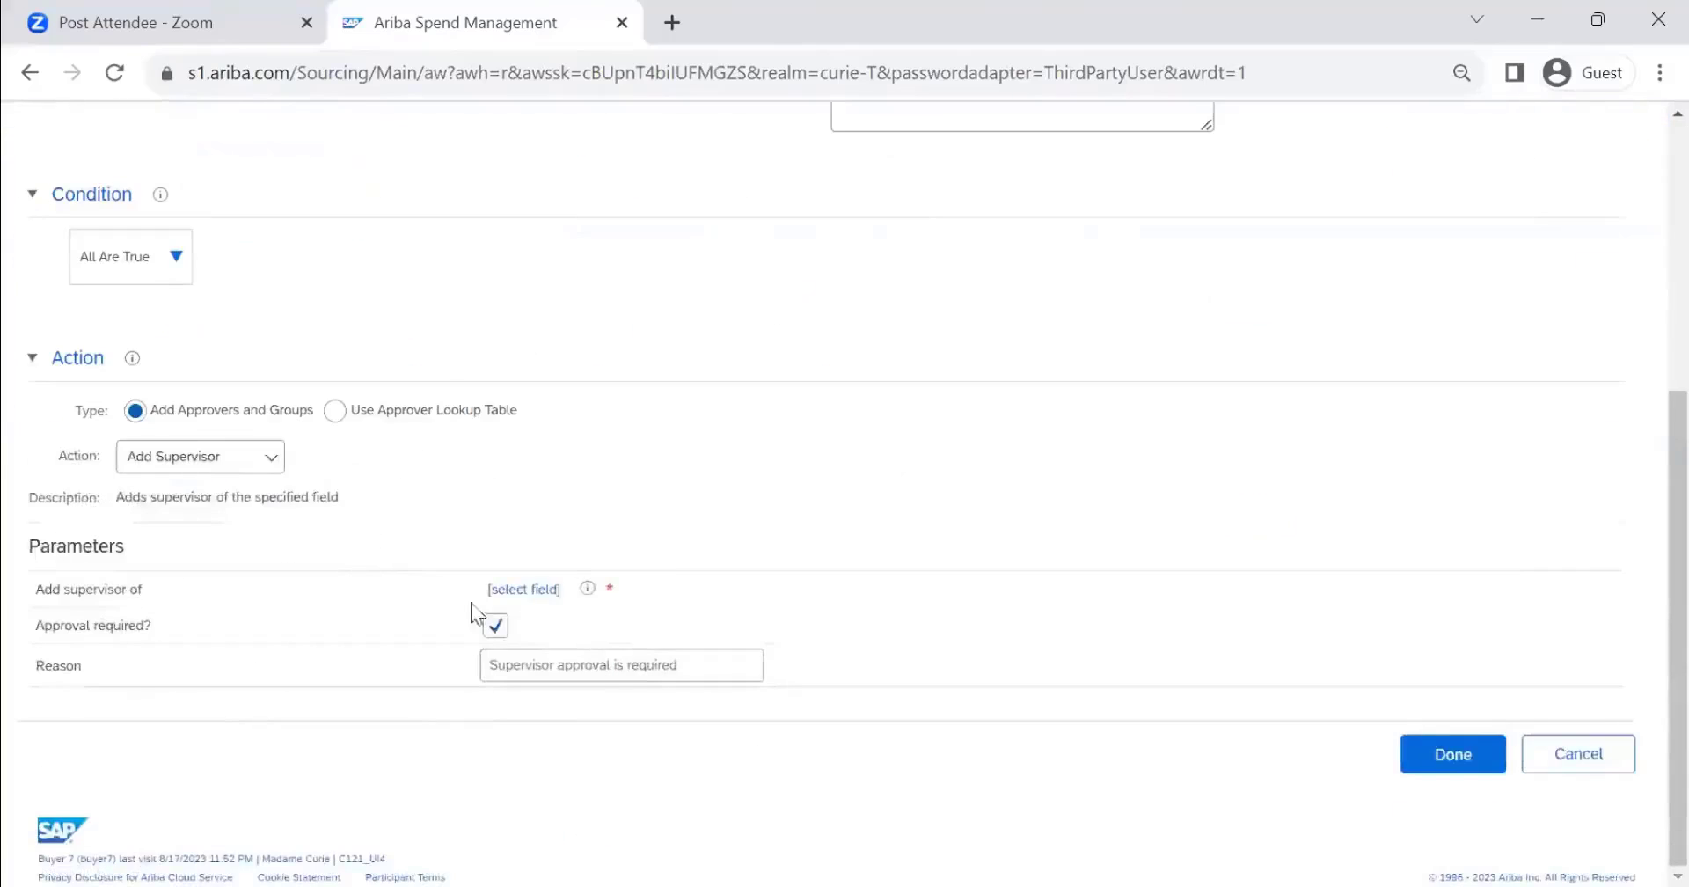
Step: Change the Supervisor rule's action to Add Approvers and choose Buyer 7 as the approver added to the flow
left_click(226, 461)
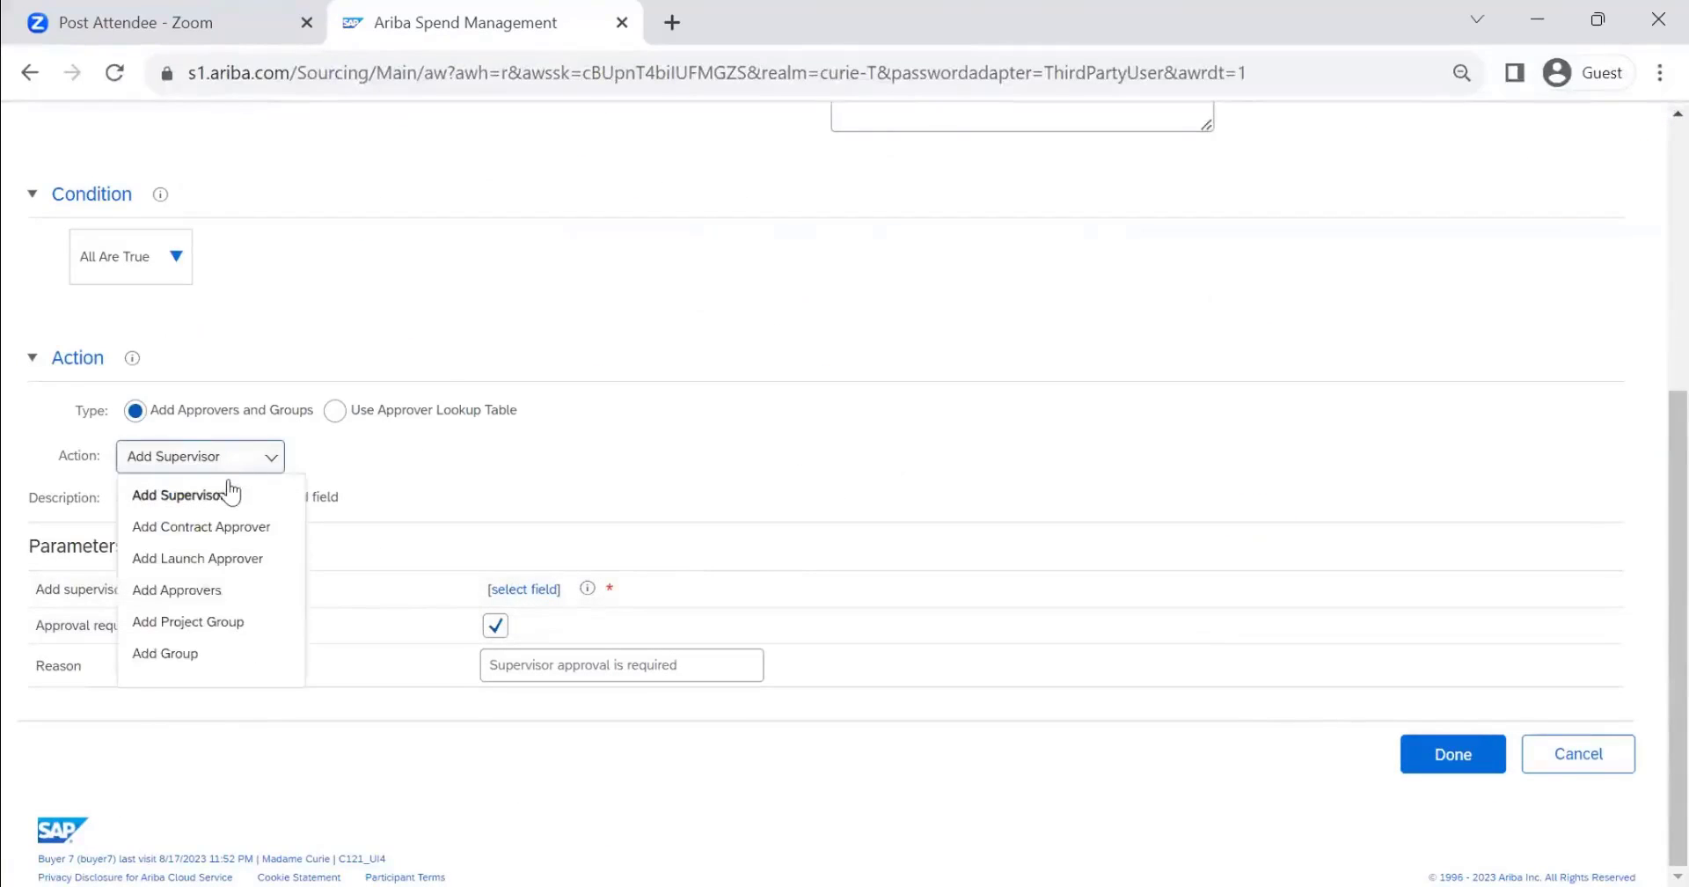
left_click(209, 590)
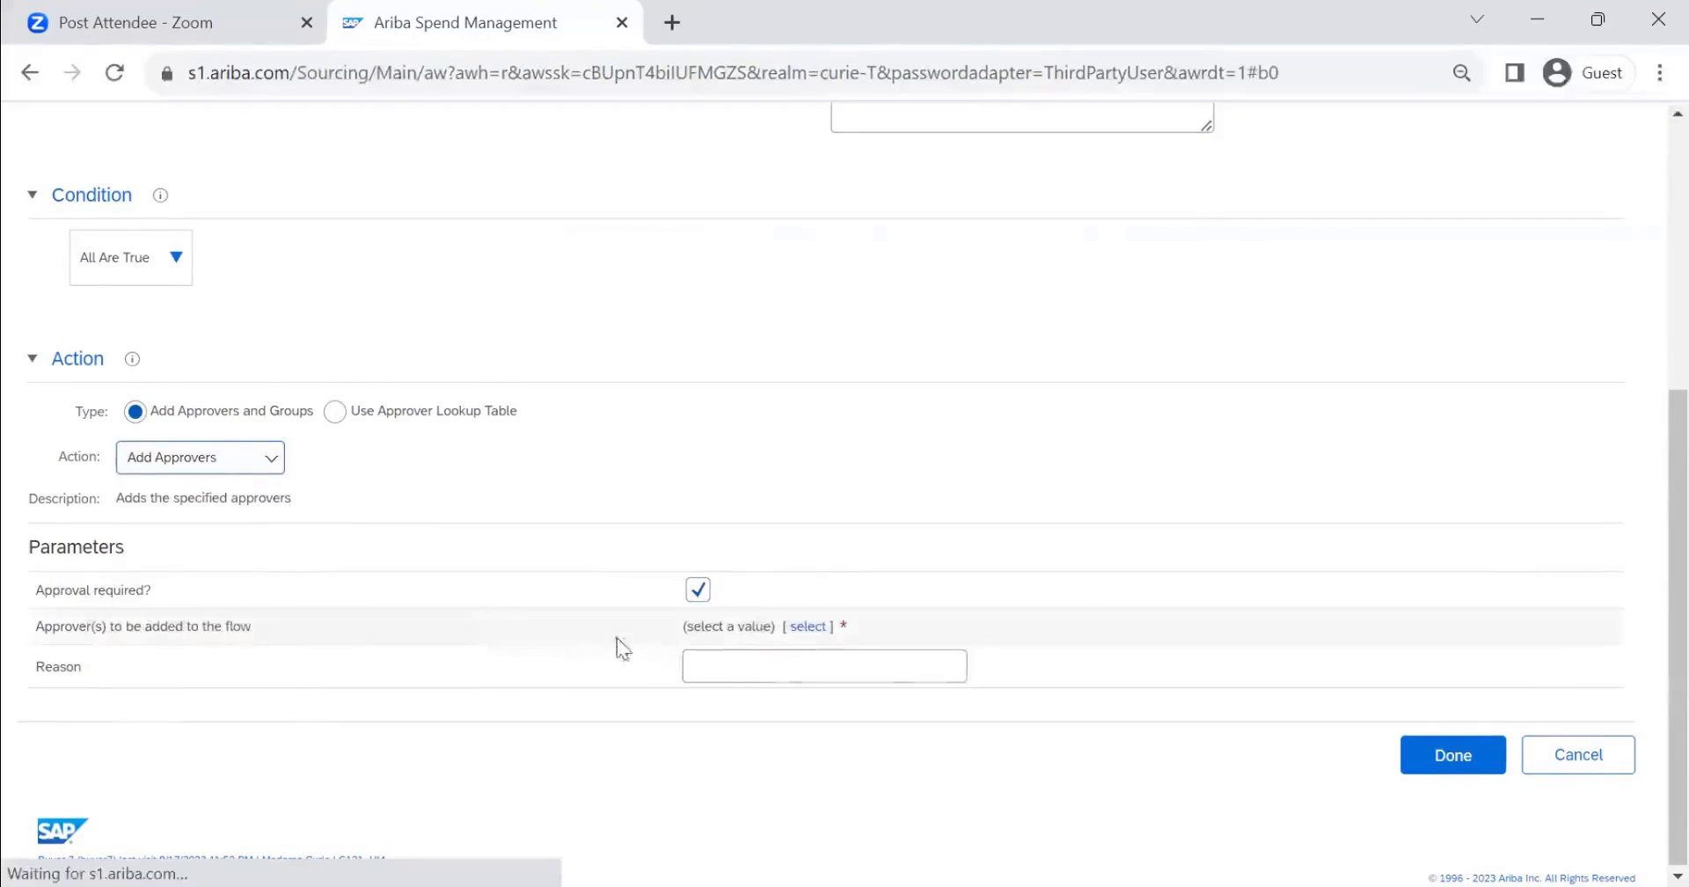
left_click(809, 628)
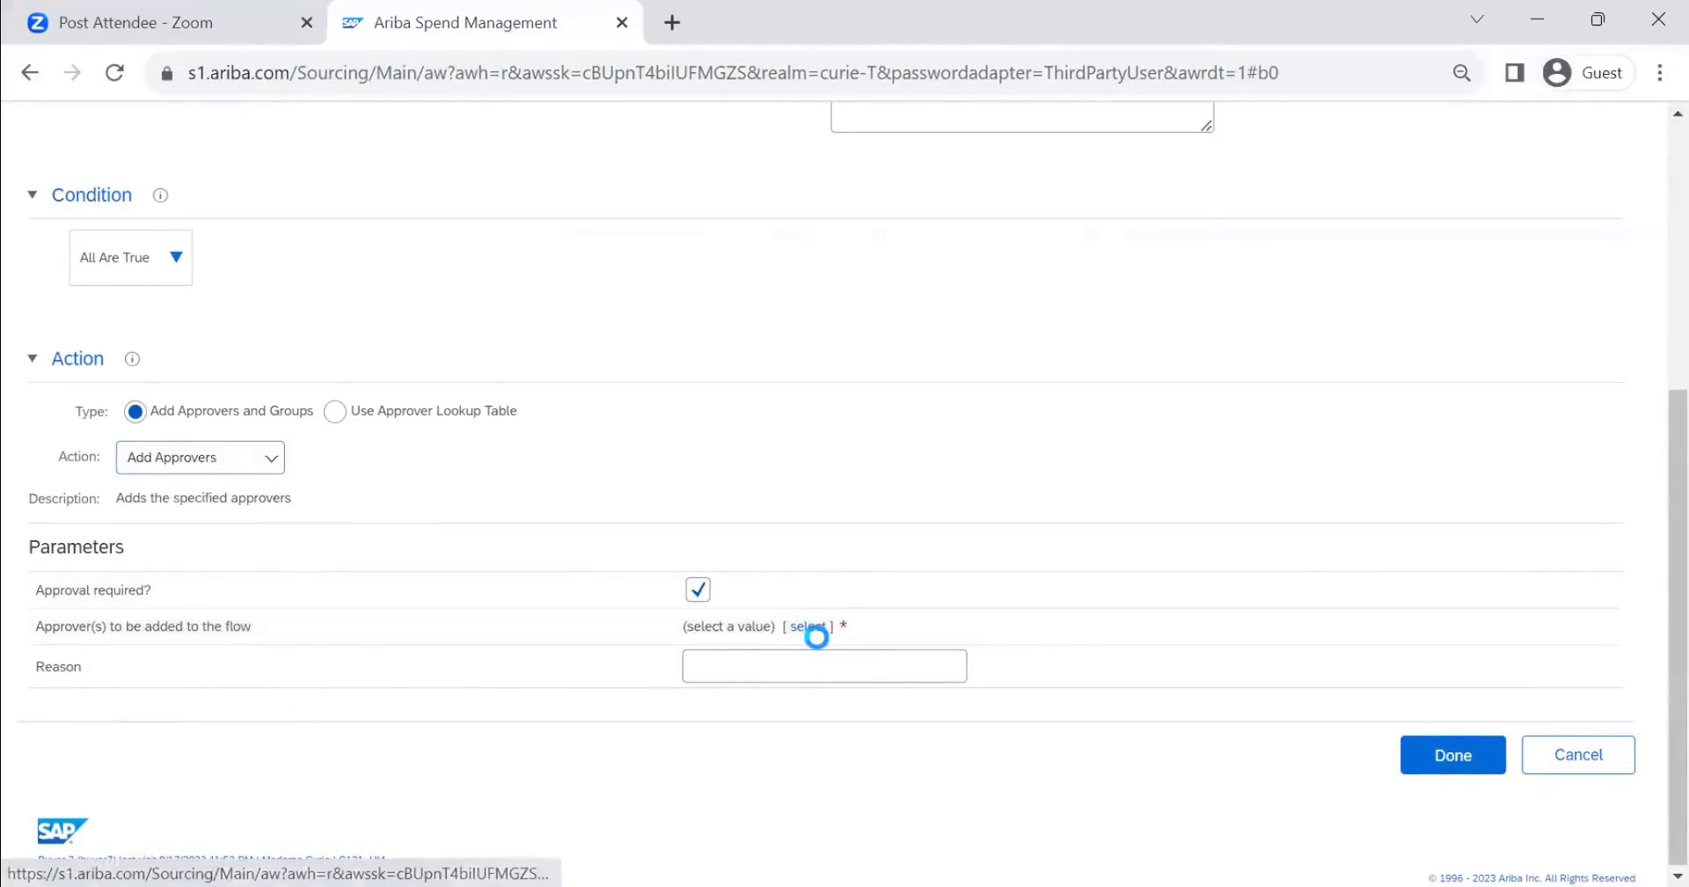
type("bu")
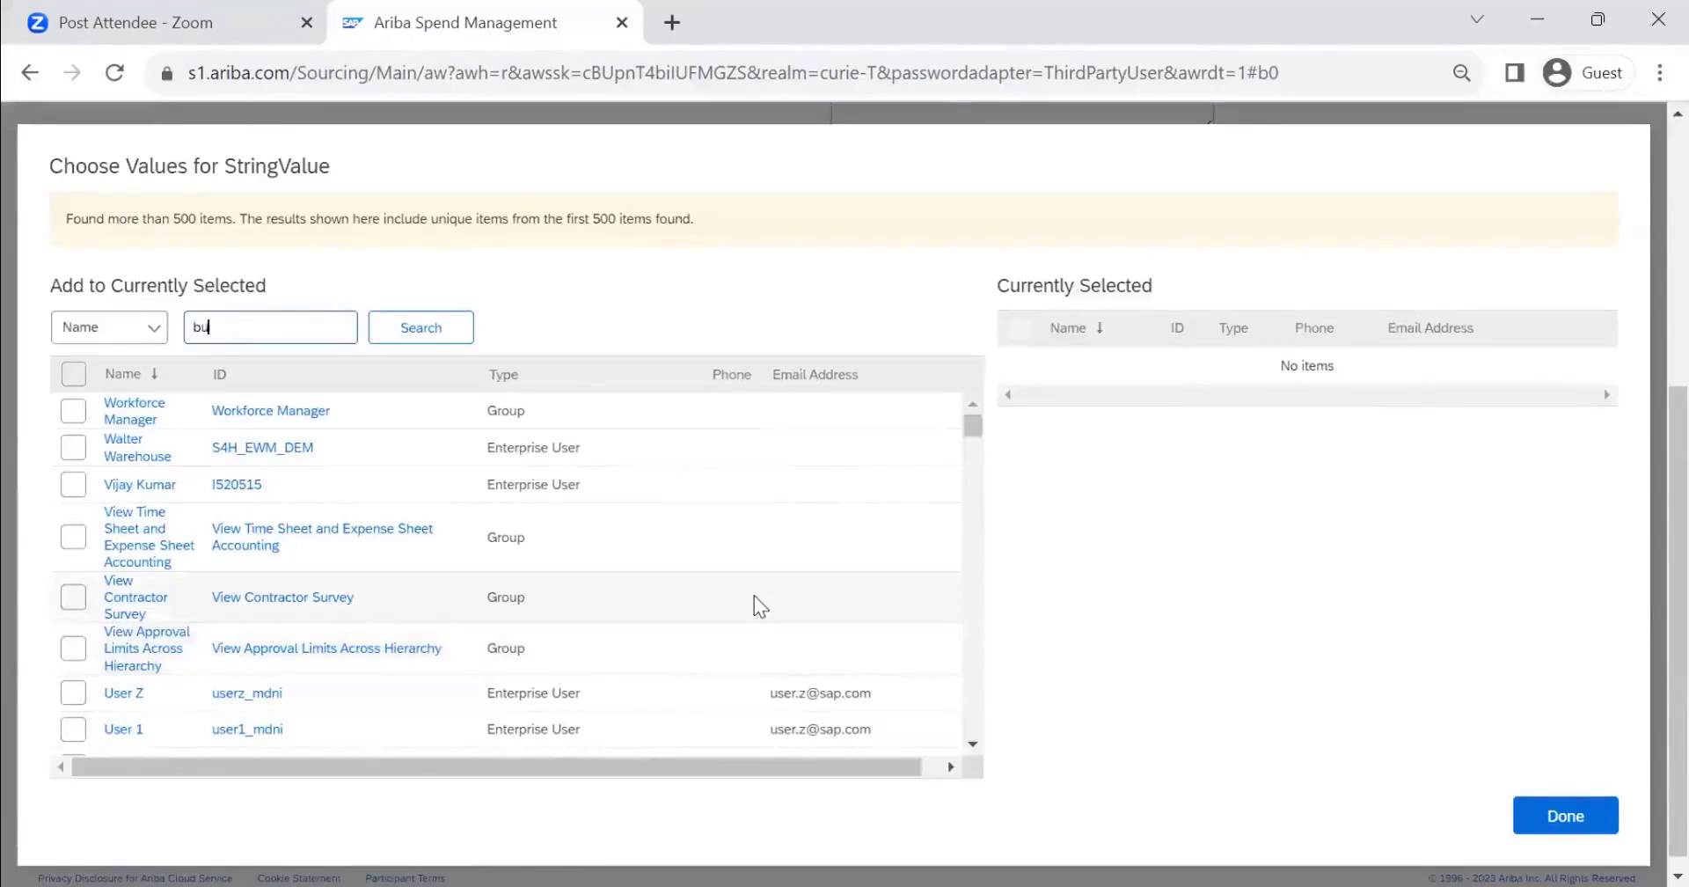
type("yer 7")
key("Return")
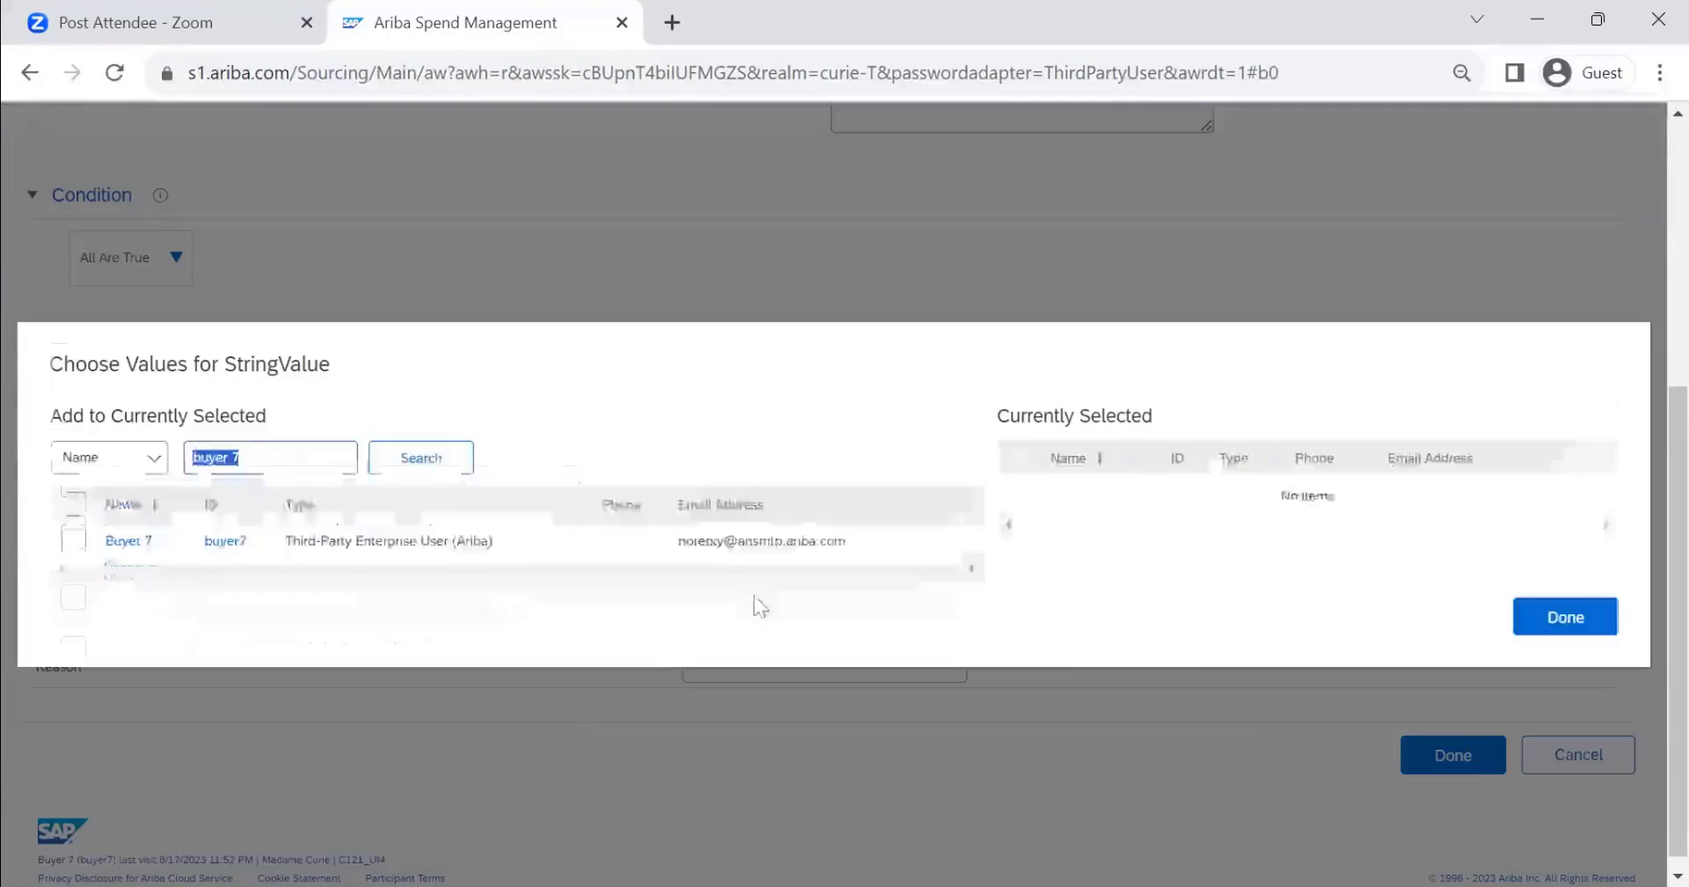
left_click(73, 540)
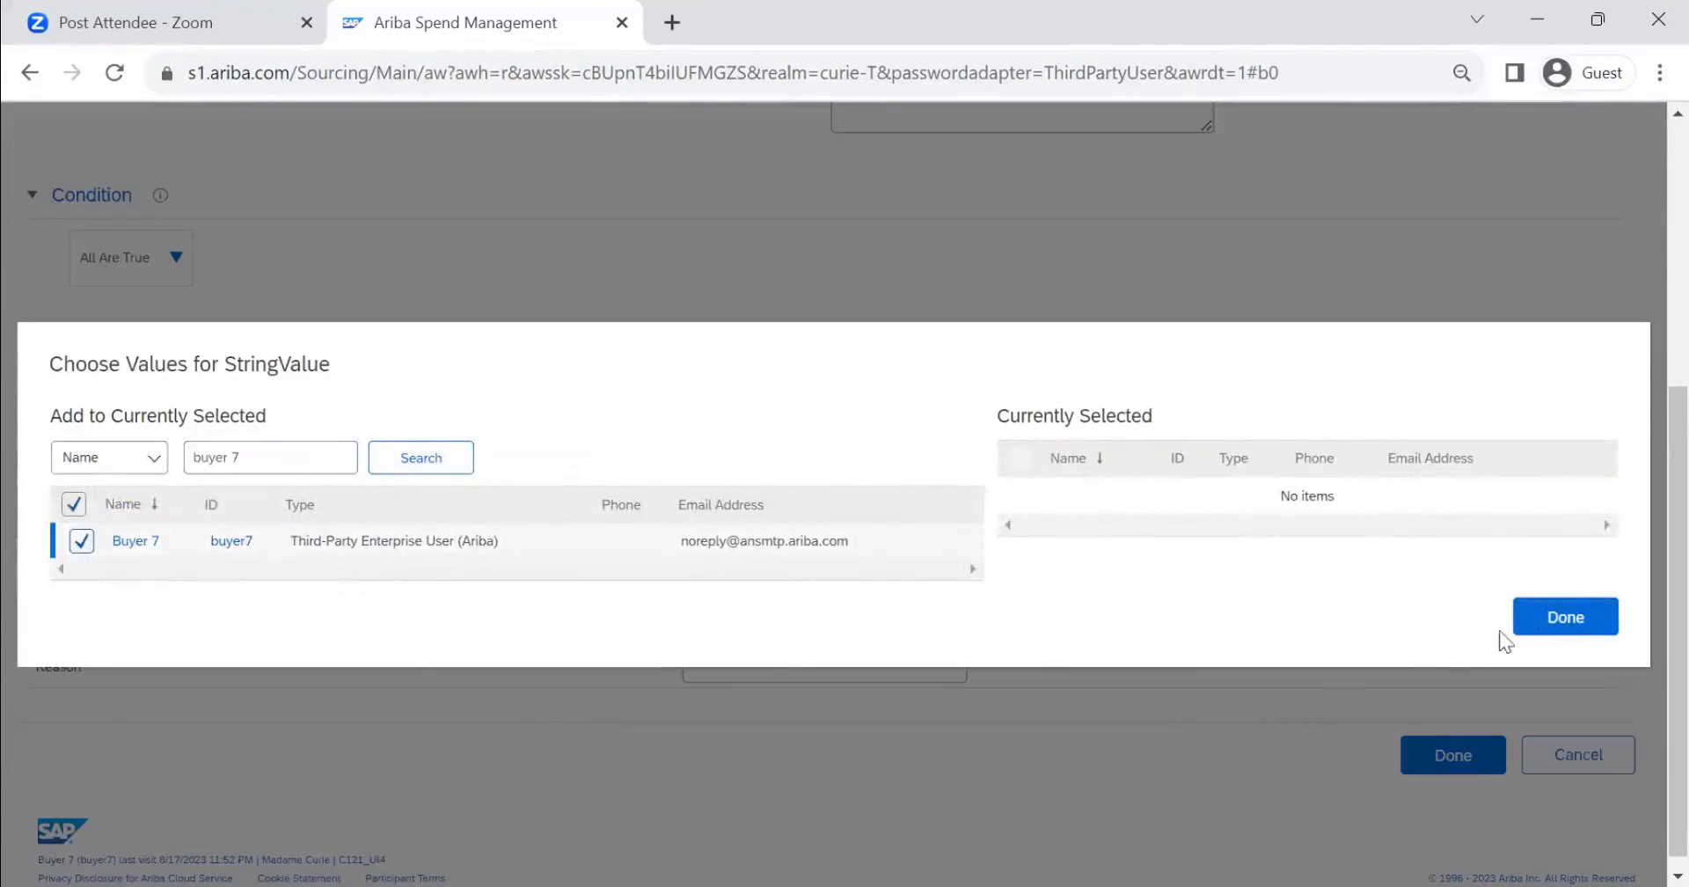
left_click(1553, 619)
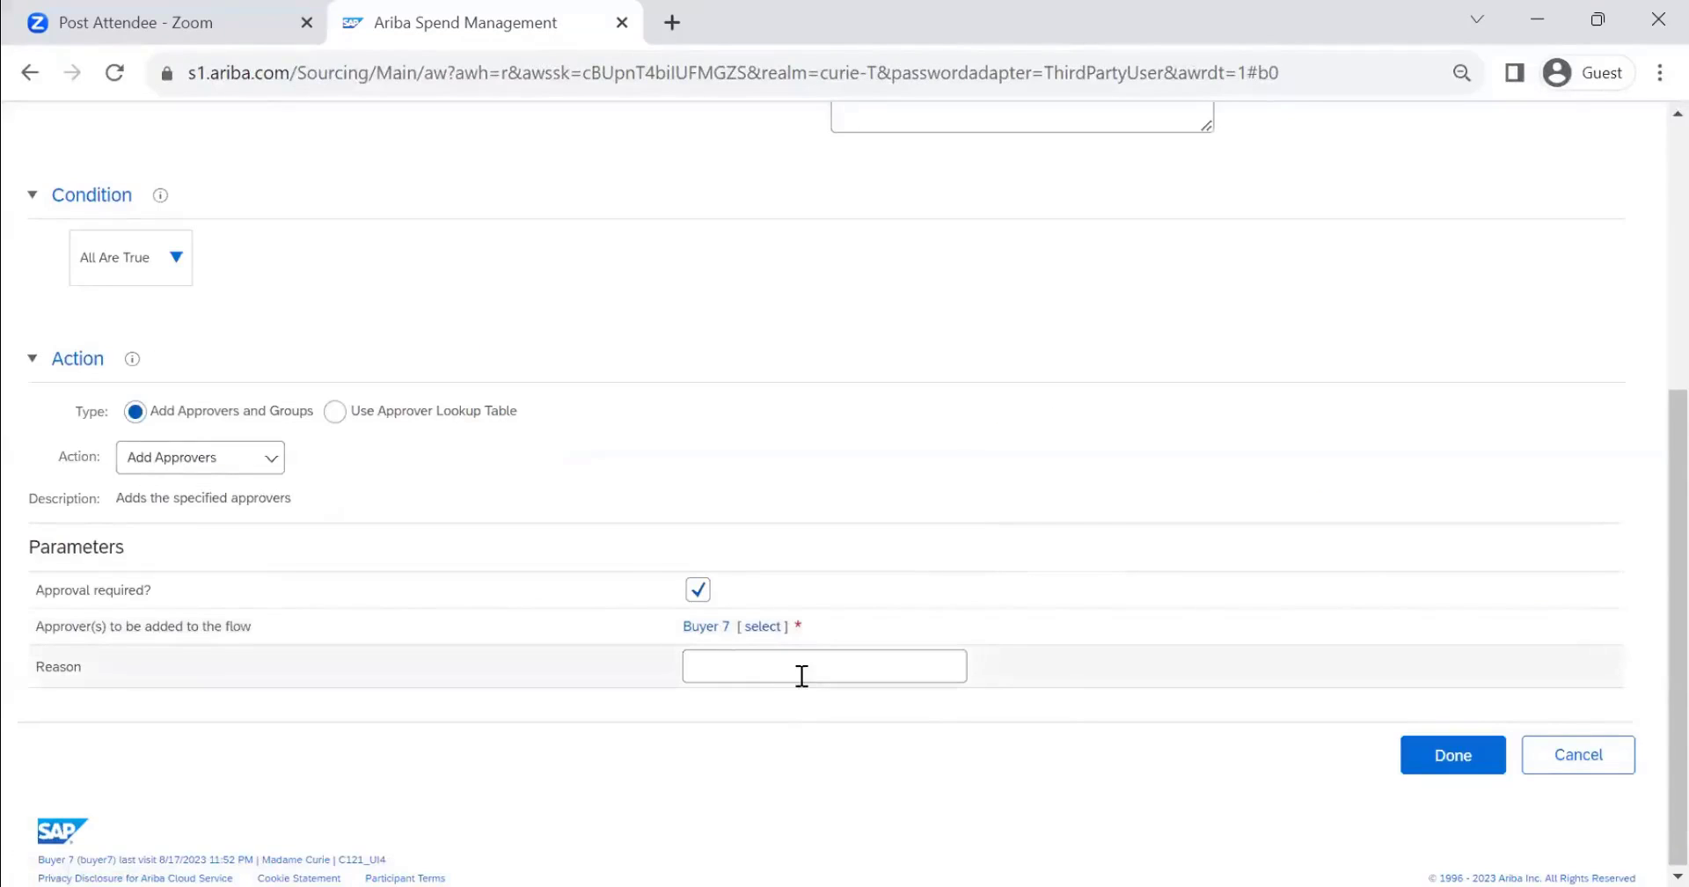
Step: Enter "Supervisor approval" as the Supervisor rule's reason, complete the flow editing and save the approval task
left_click(802, 675)
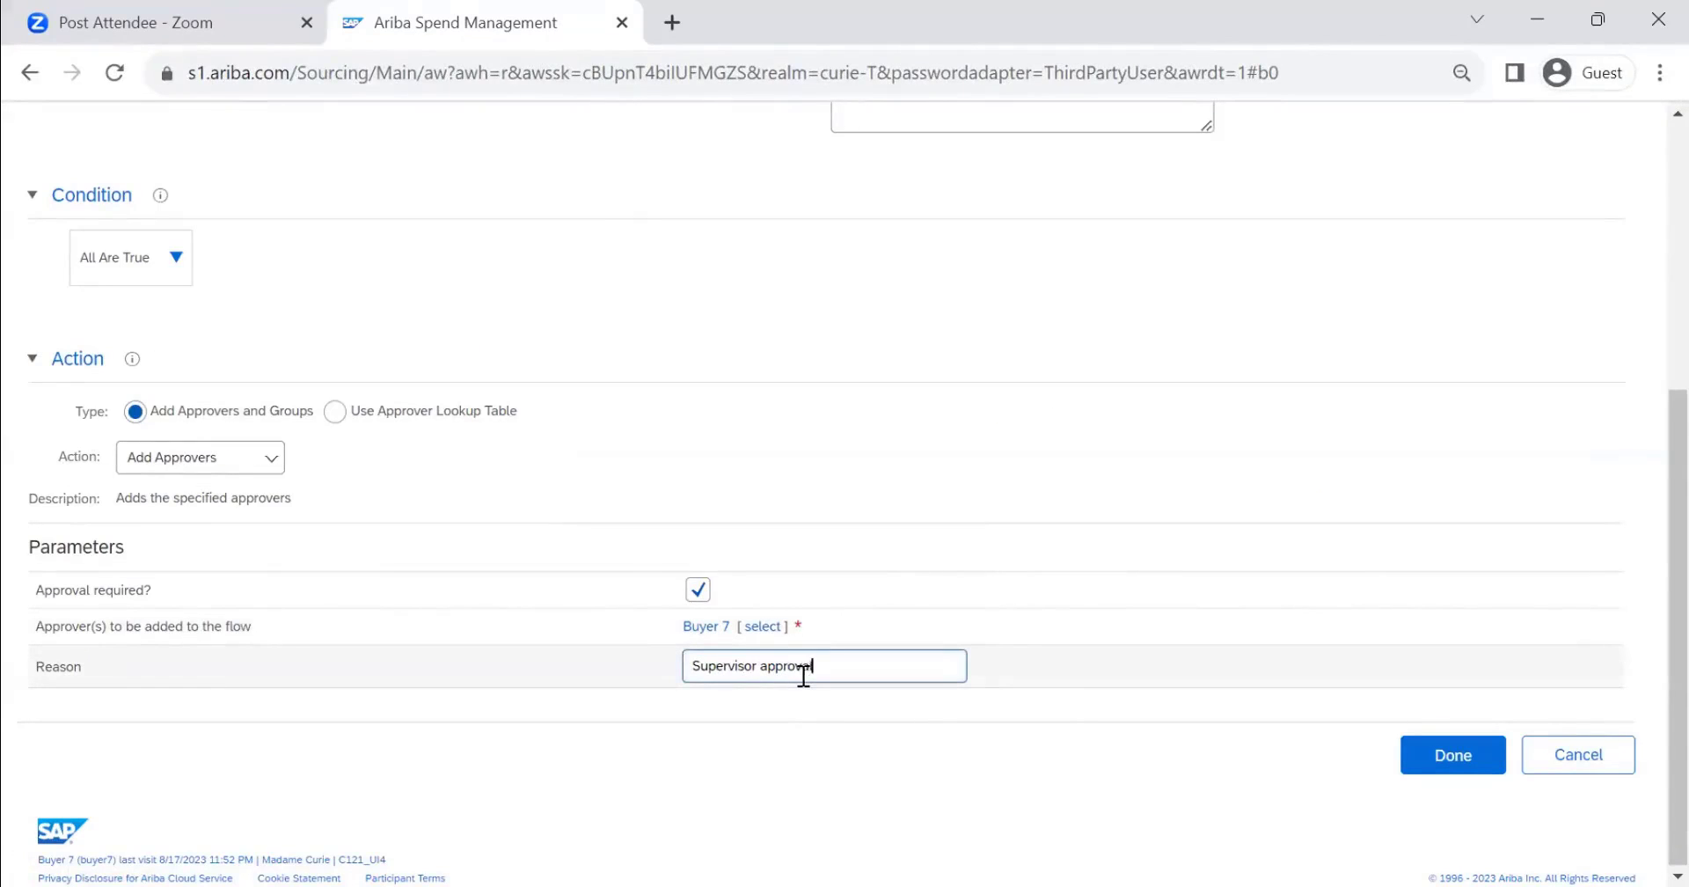
left_click(1449, 755)
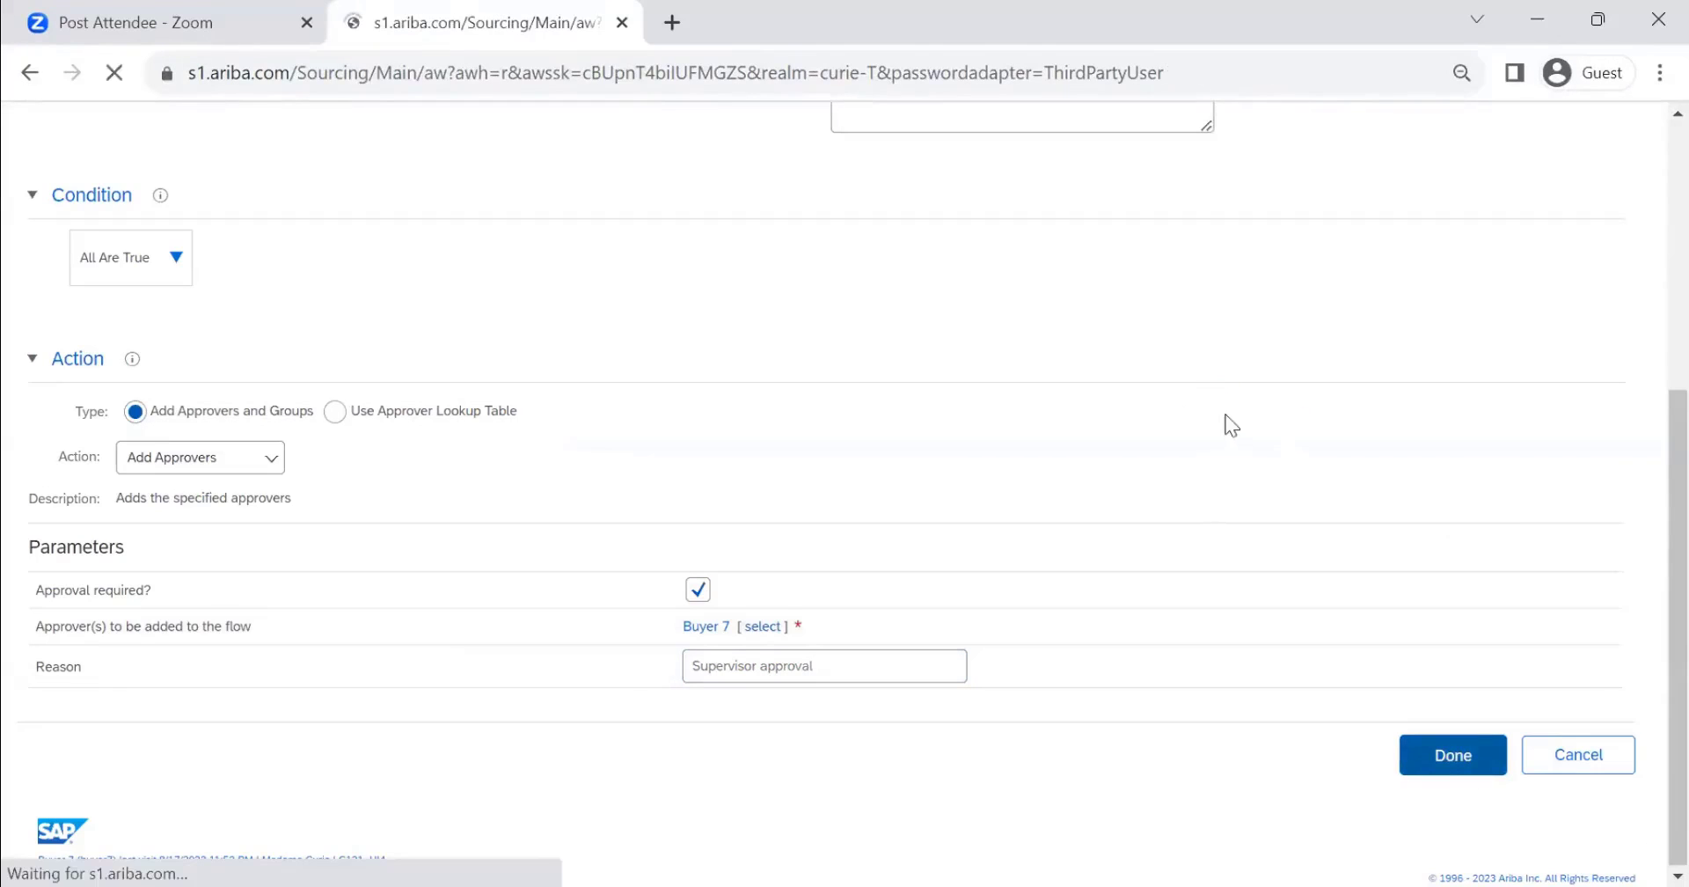
left_click(1452, 189)
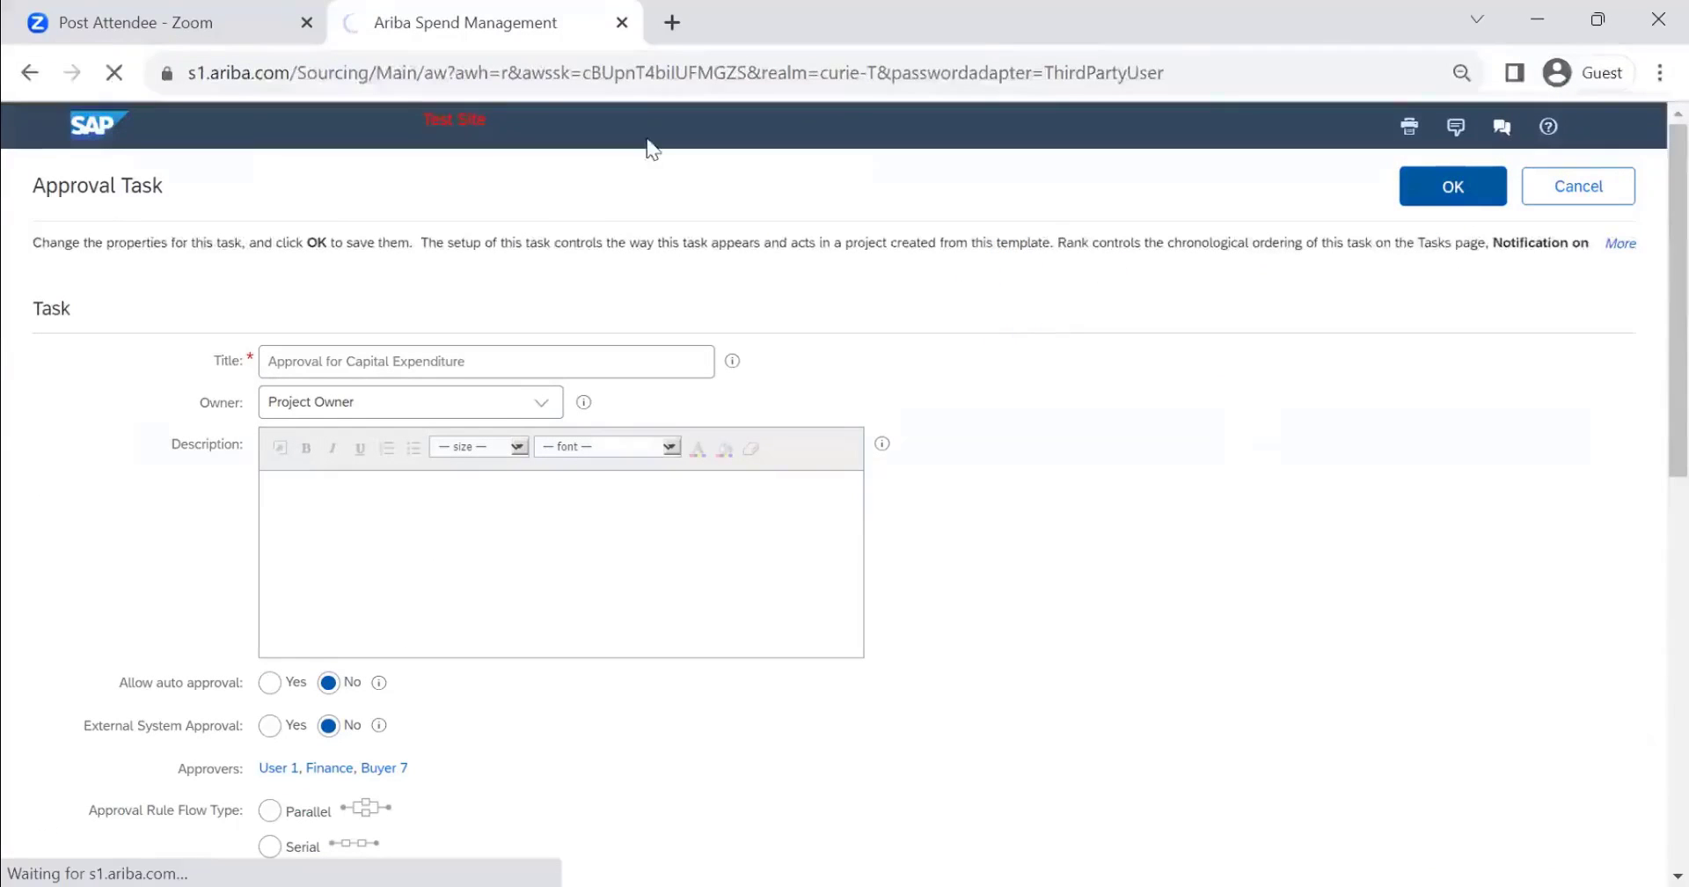
Step: Add a new question to the template's conditions with the text "Is this Capital Exp"
left_click(395, 296)
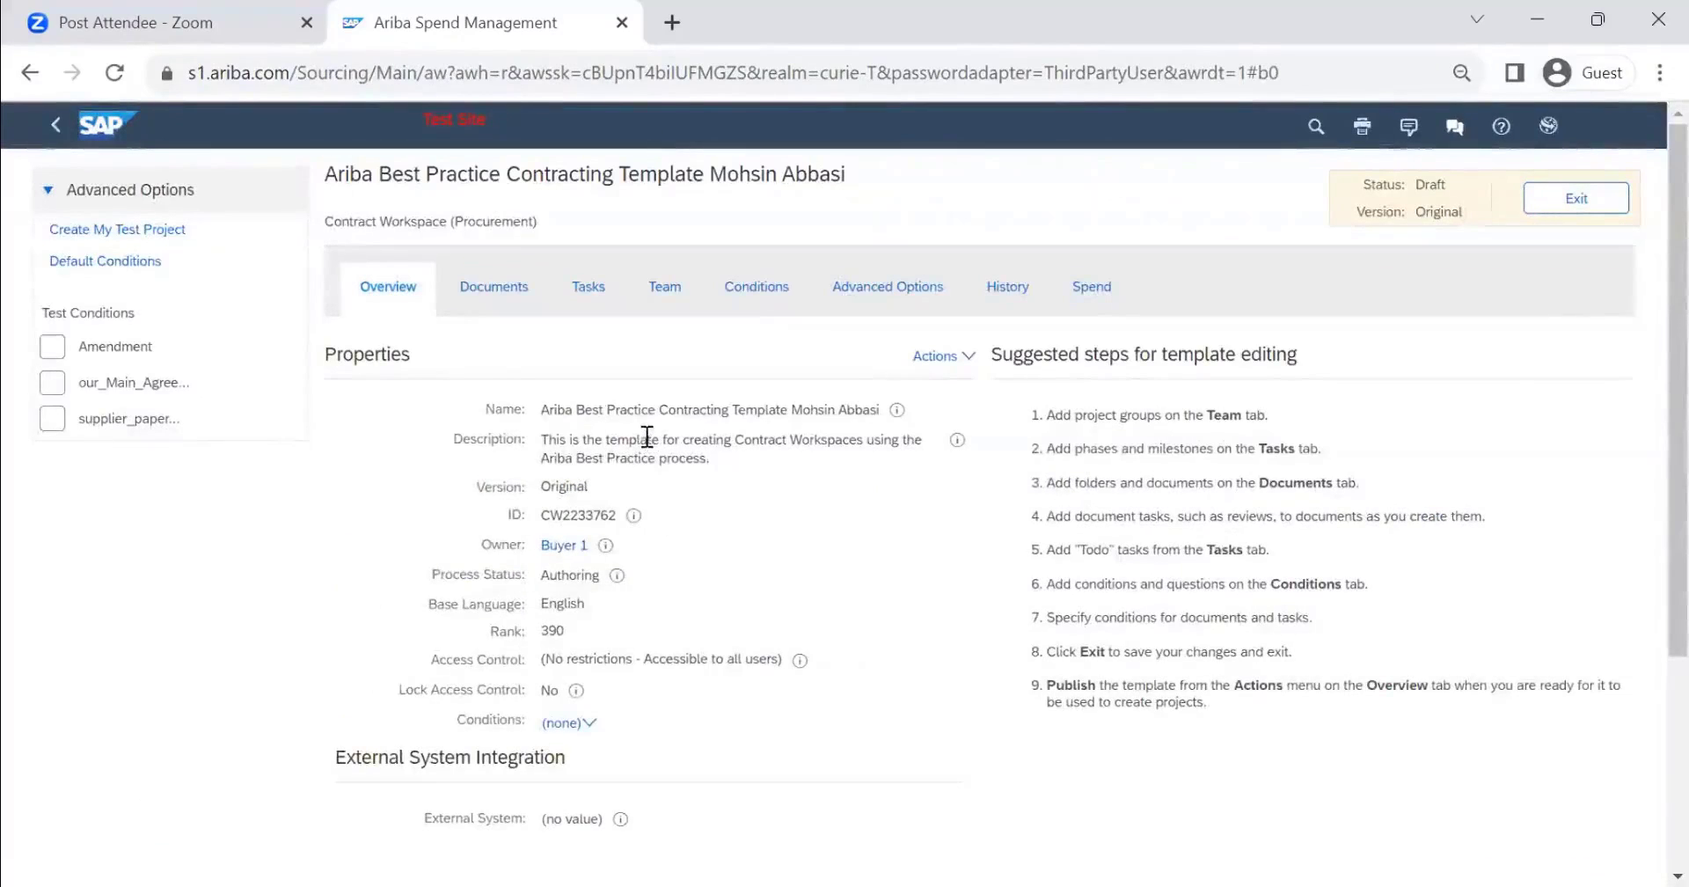
left_click(600, 299)
left_click(762, 297)
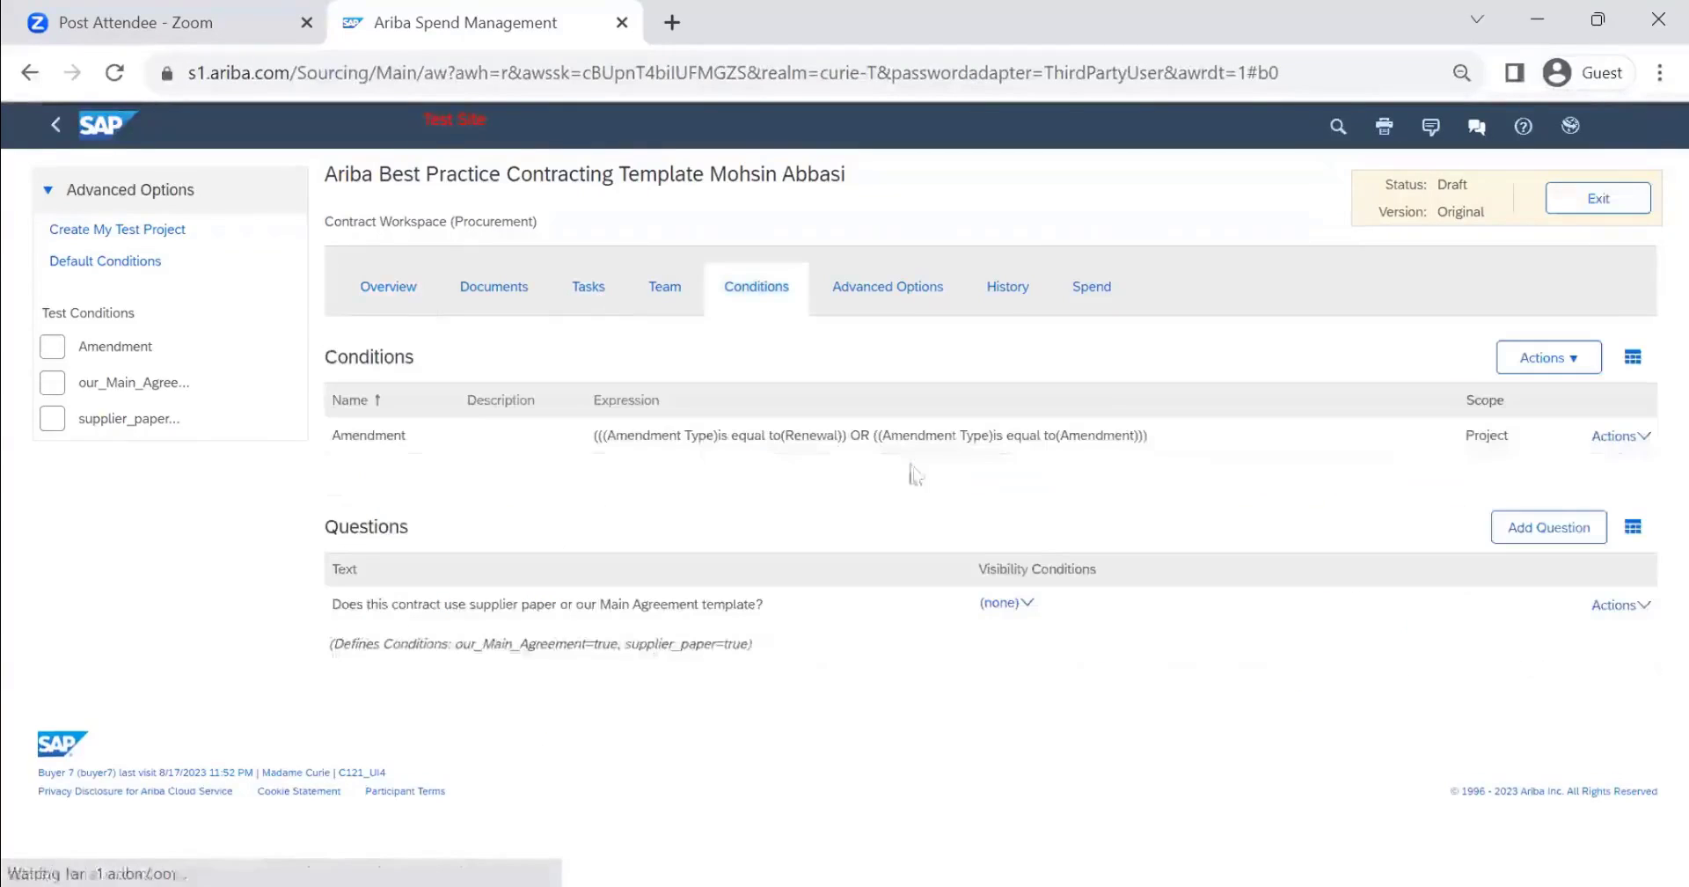
left_click(1548, 527)
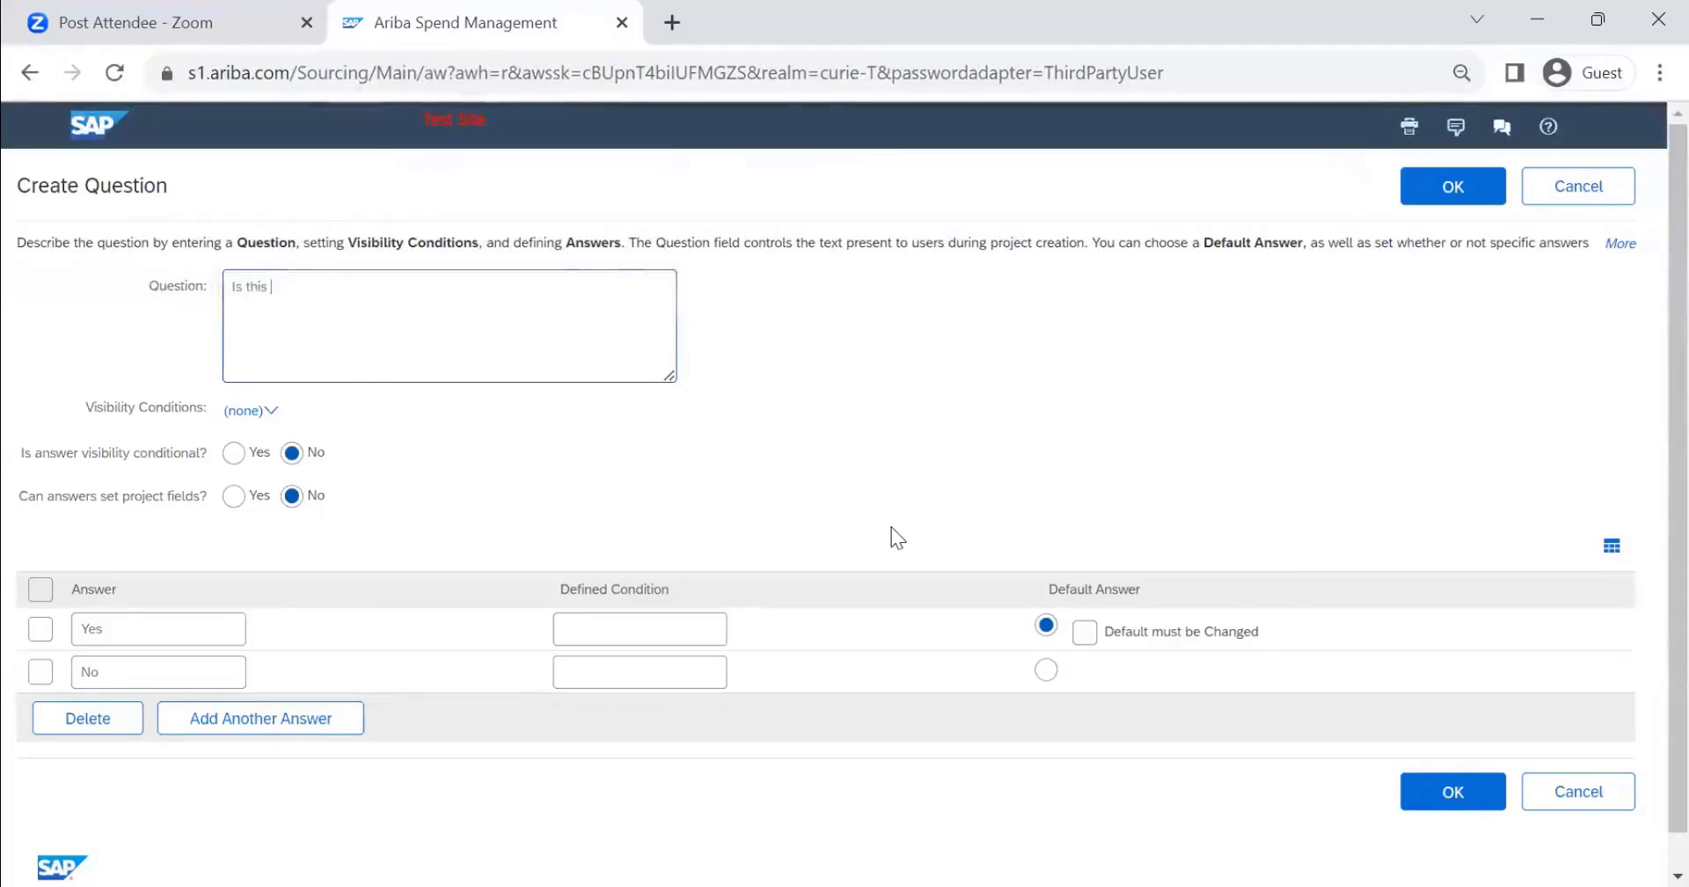
type("Is this Capital")
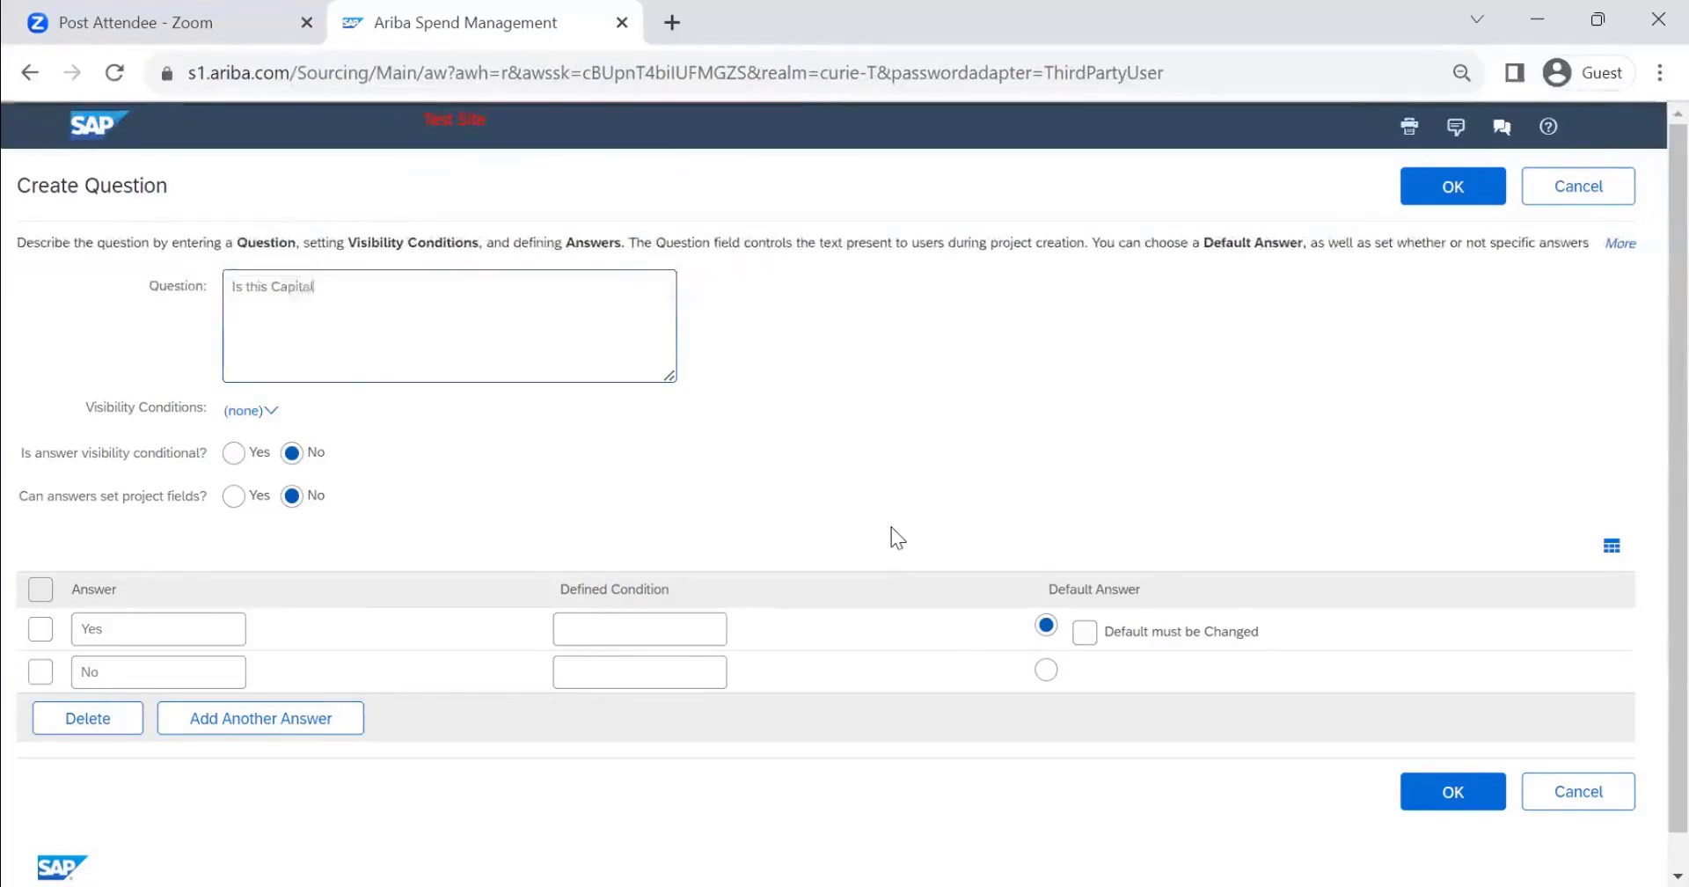
type(" Exp")
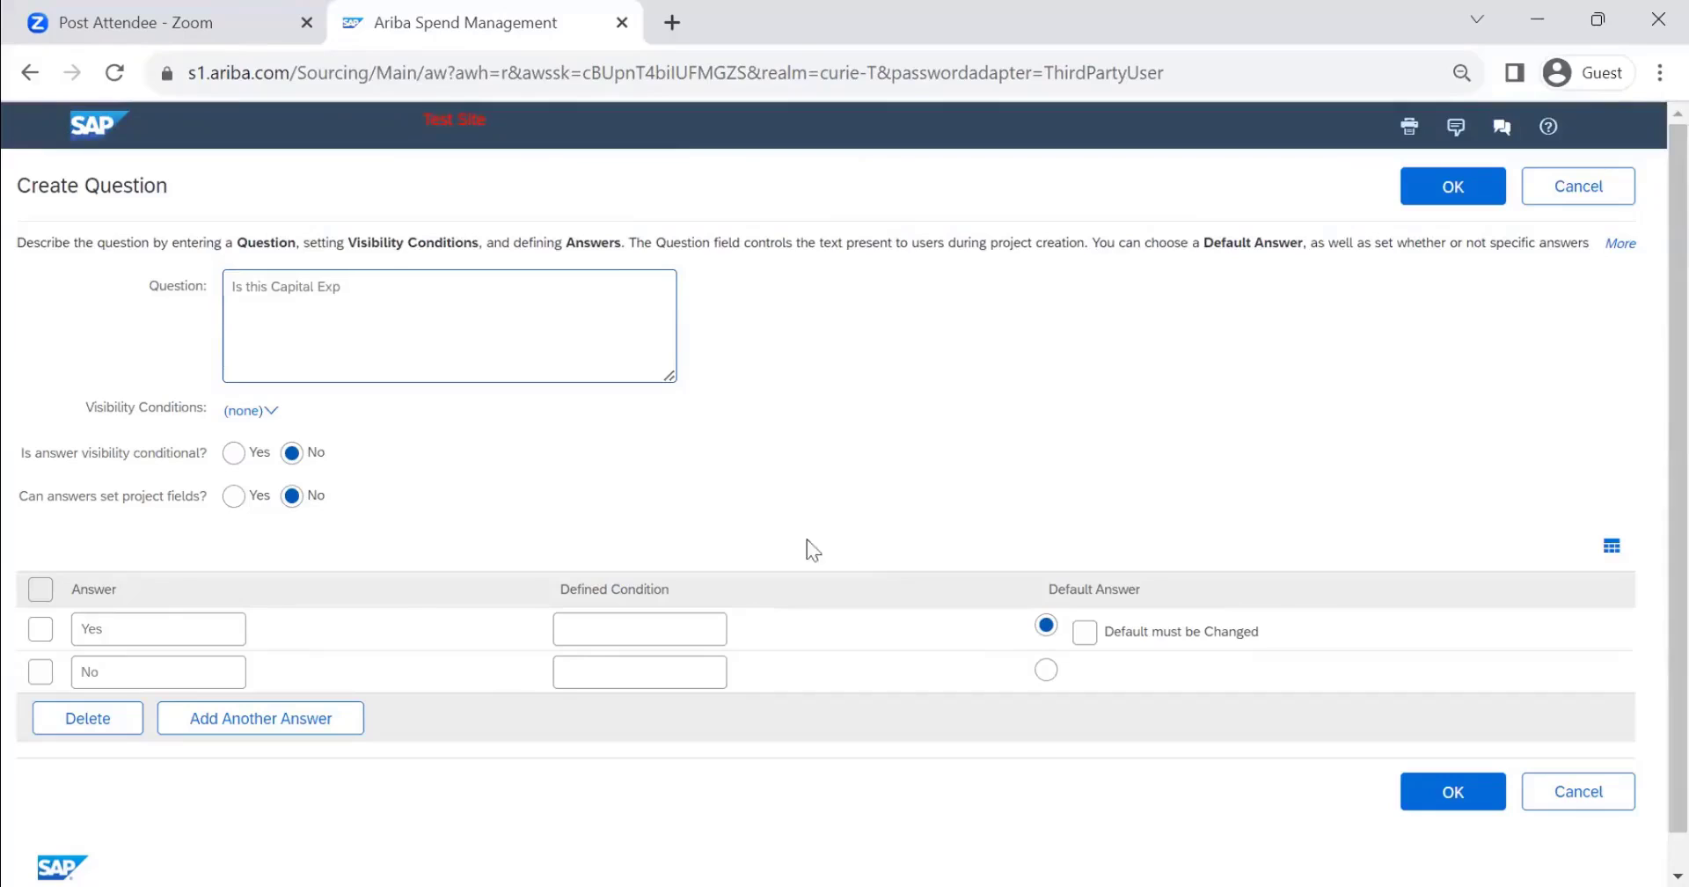
Step: Define the condition Cap_Yes for the question's Yes answer and Cap_No for its No answer
left_click(639, 630)
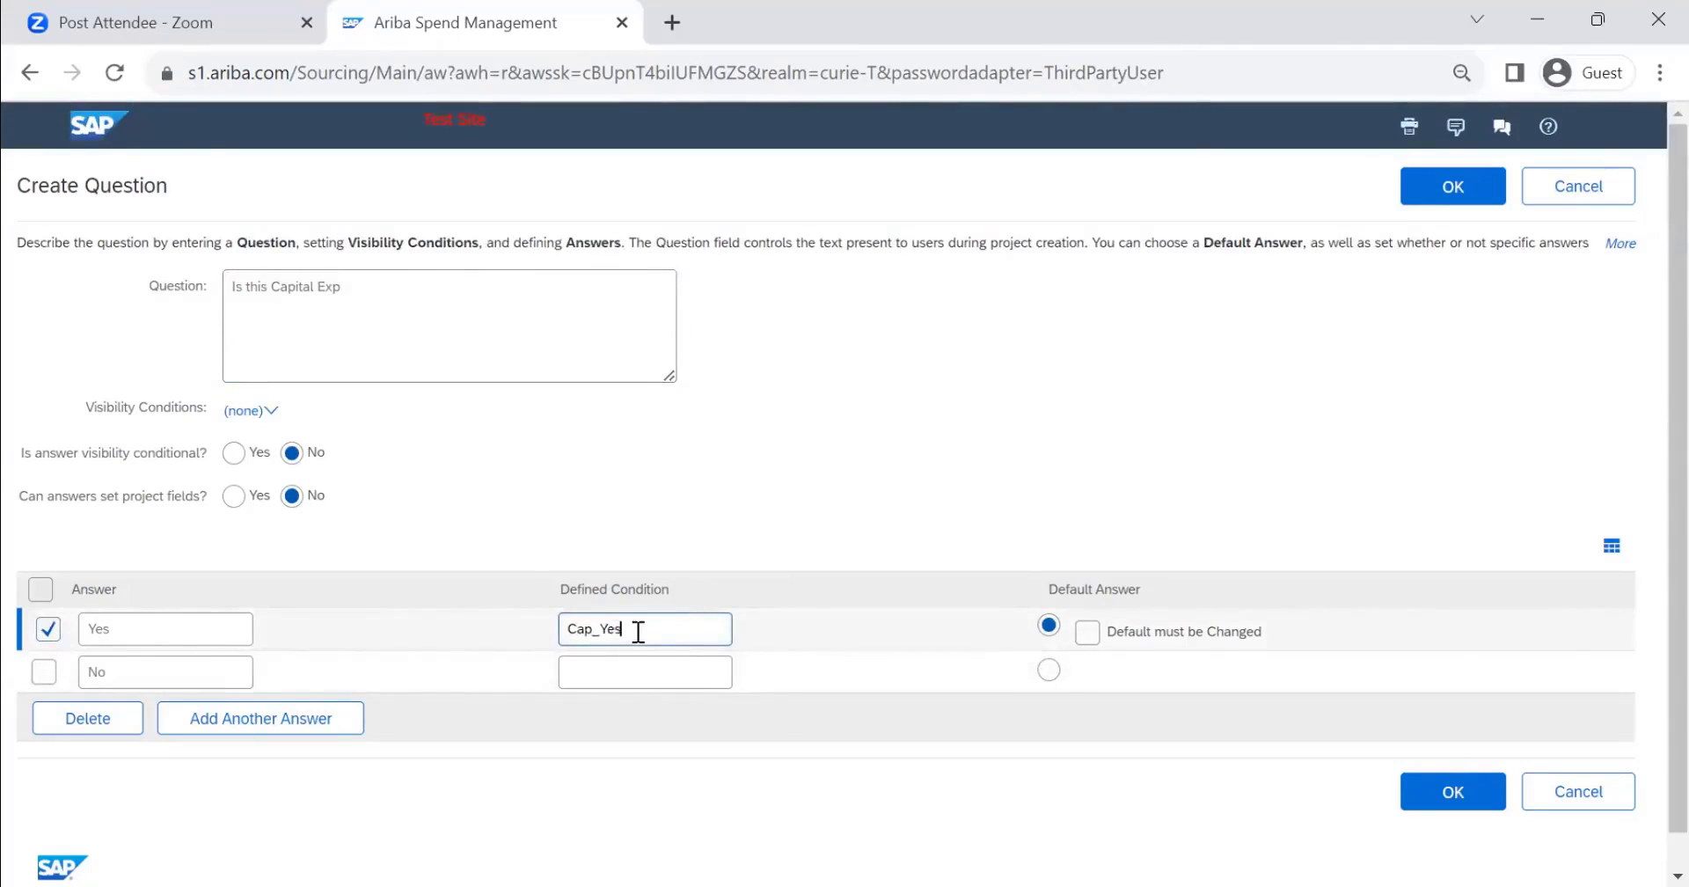
left_click(625, 675)
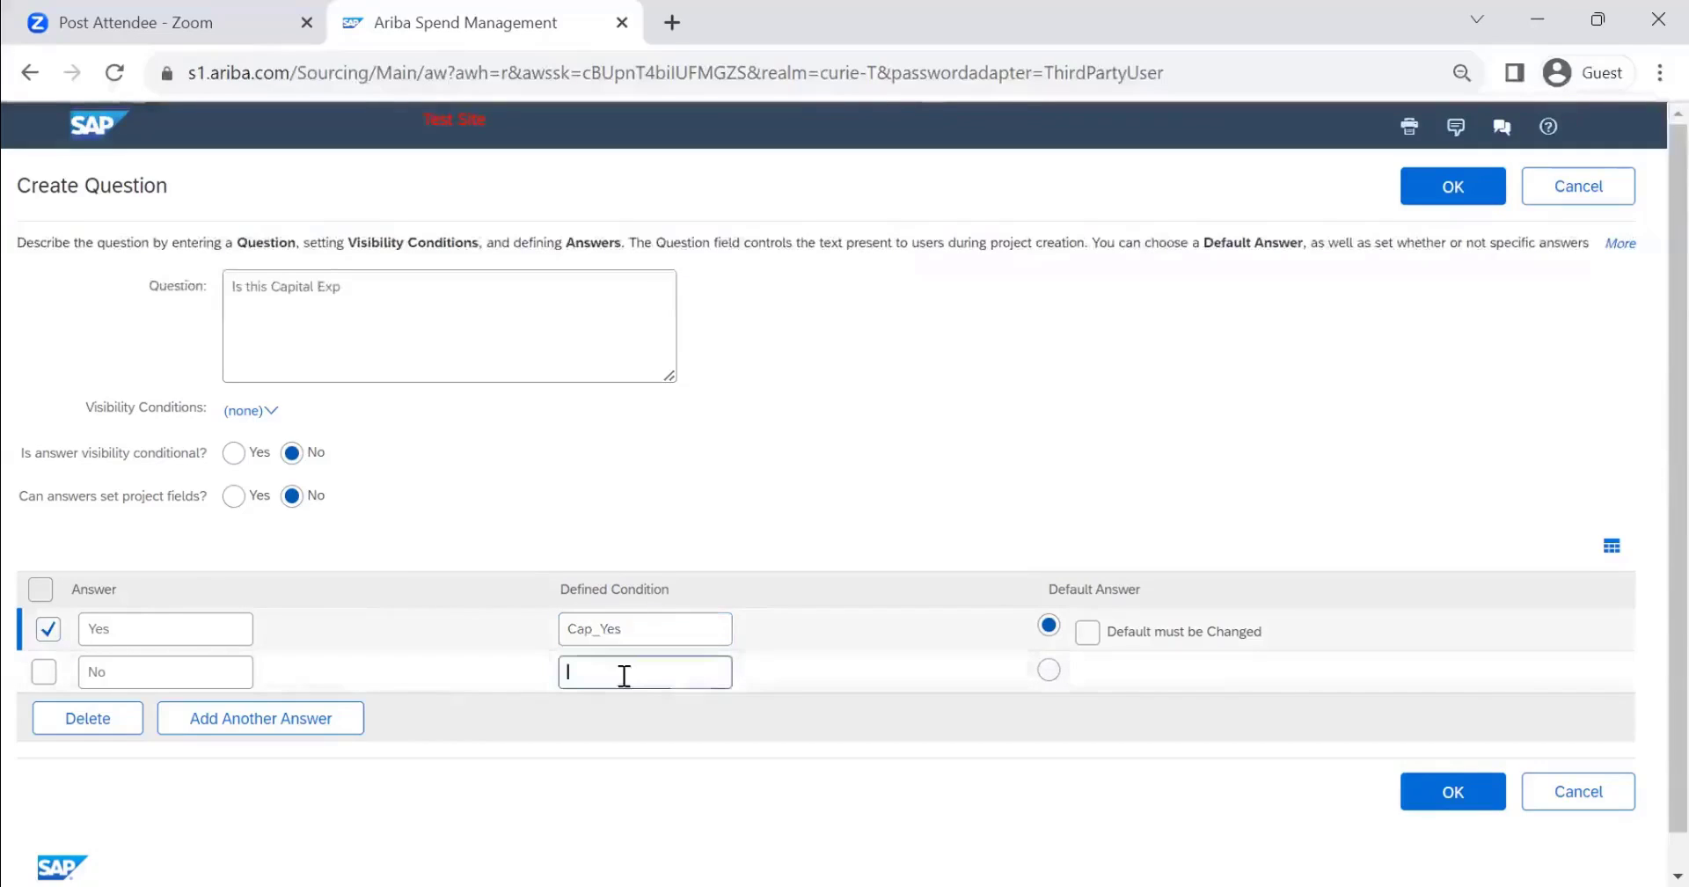
type("Cap")
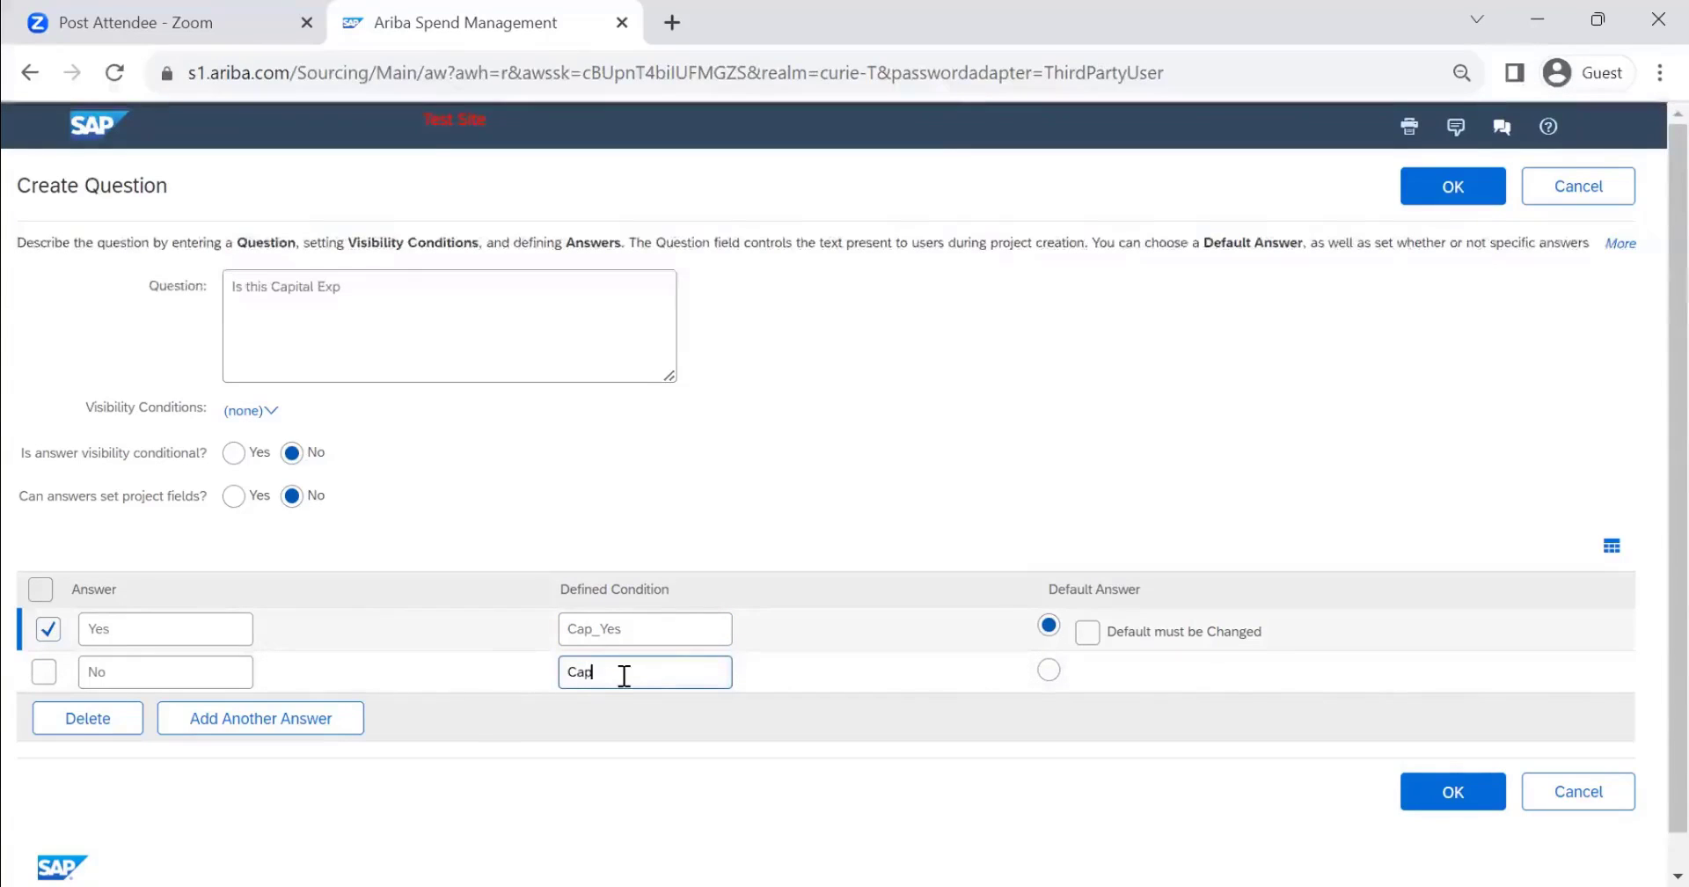
type("_No")
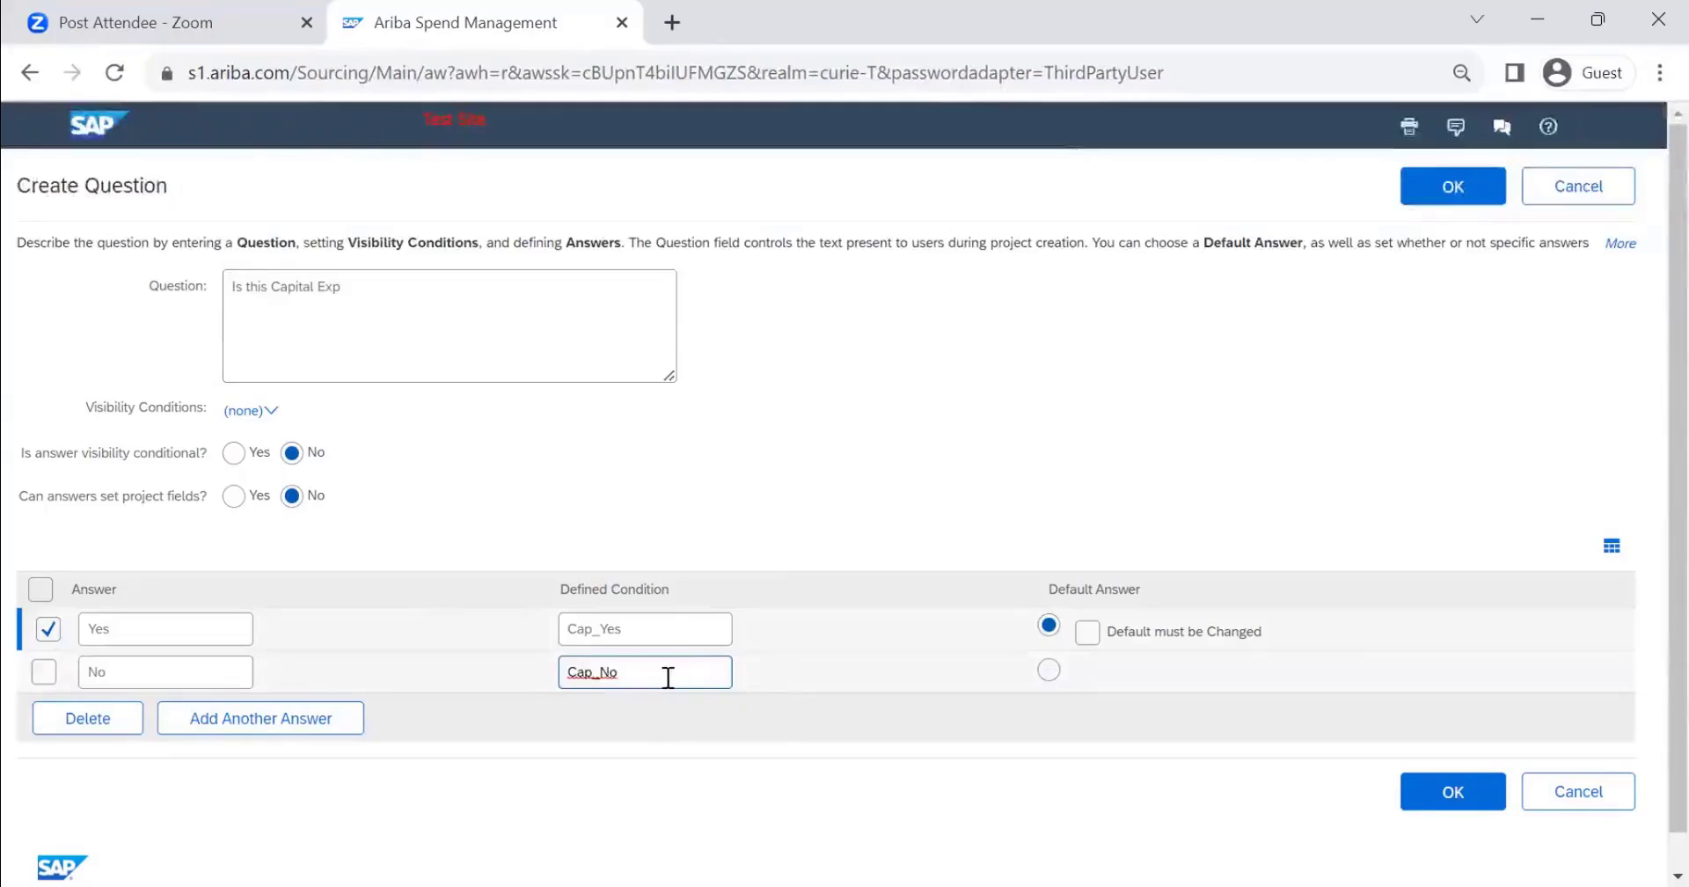
left_click_drag(667, 678, 545, 677)
Step: Add a third answer "Please select" as the default that must be changed, deselect the Yes row and save the question
left_click(258, 730)
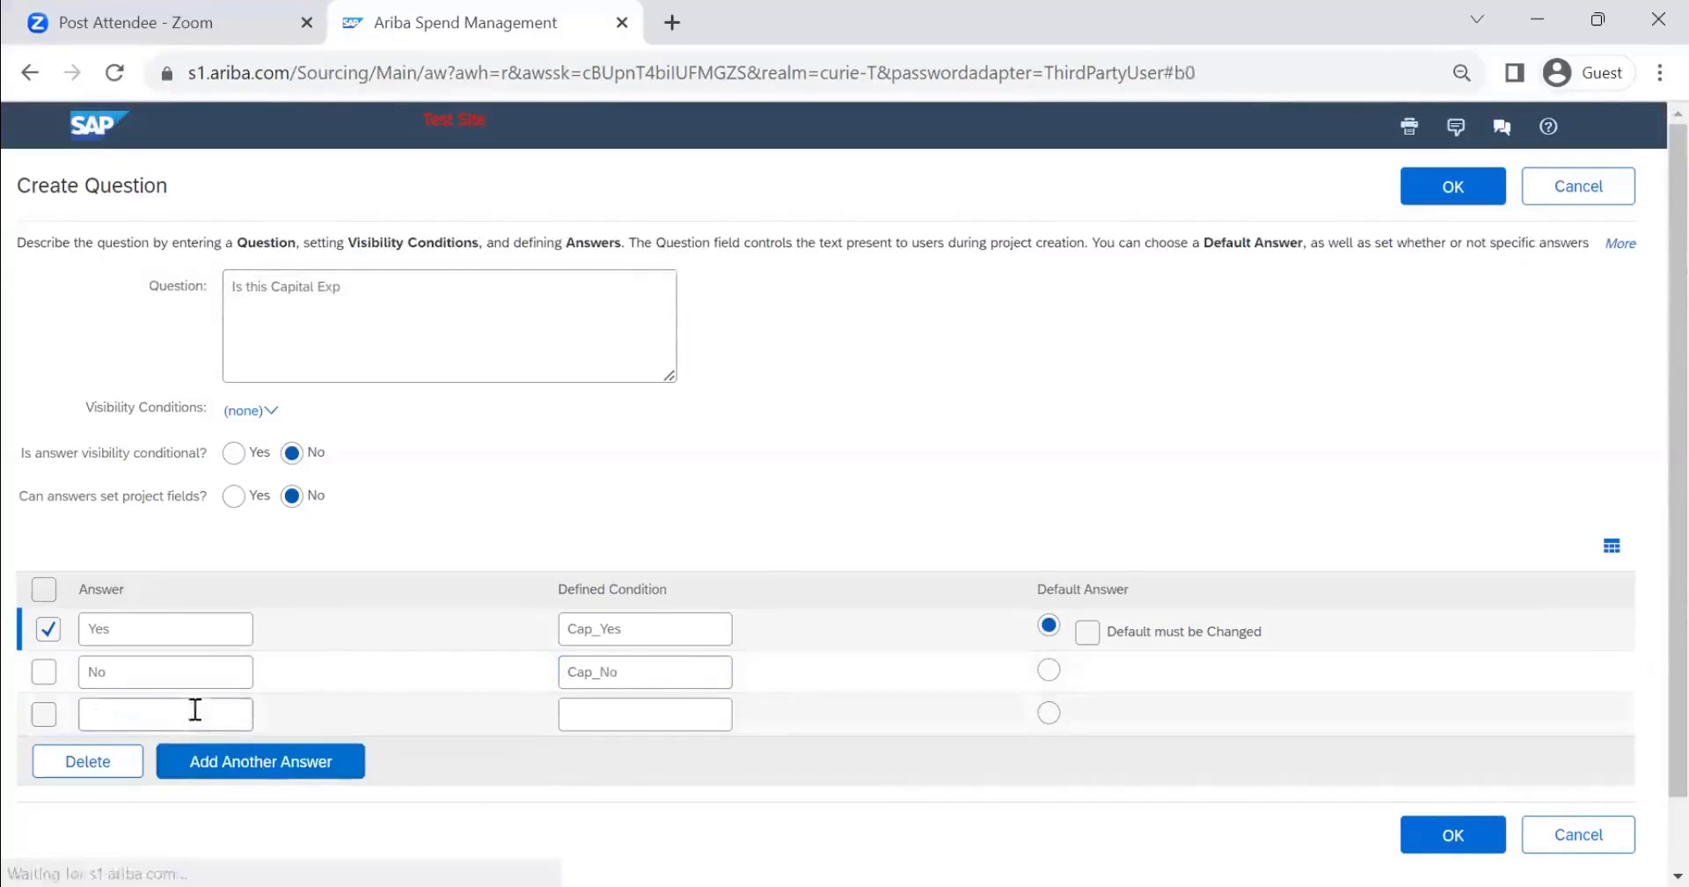
left_click(194, 709)
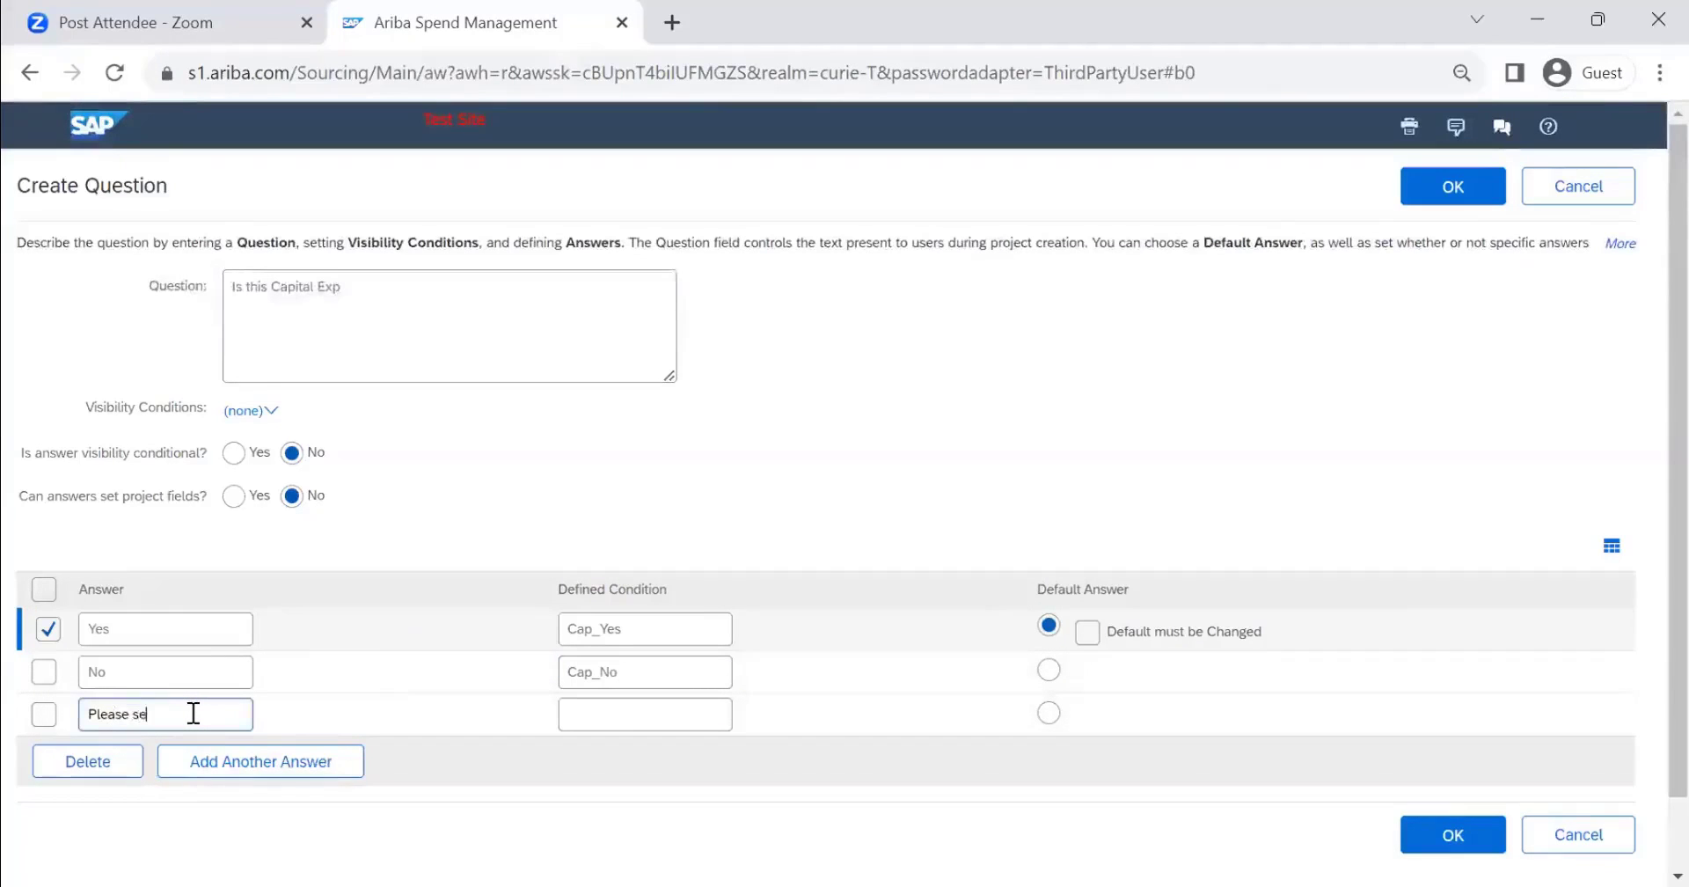
type("t")
left_click(1048, 713)
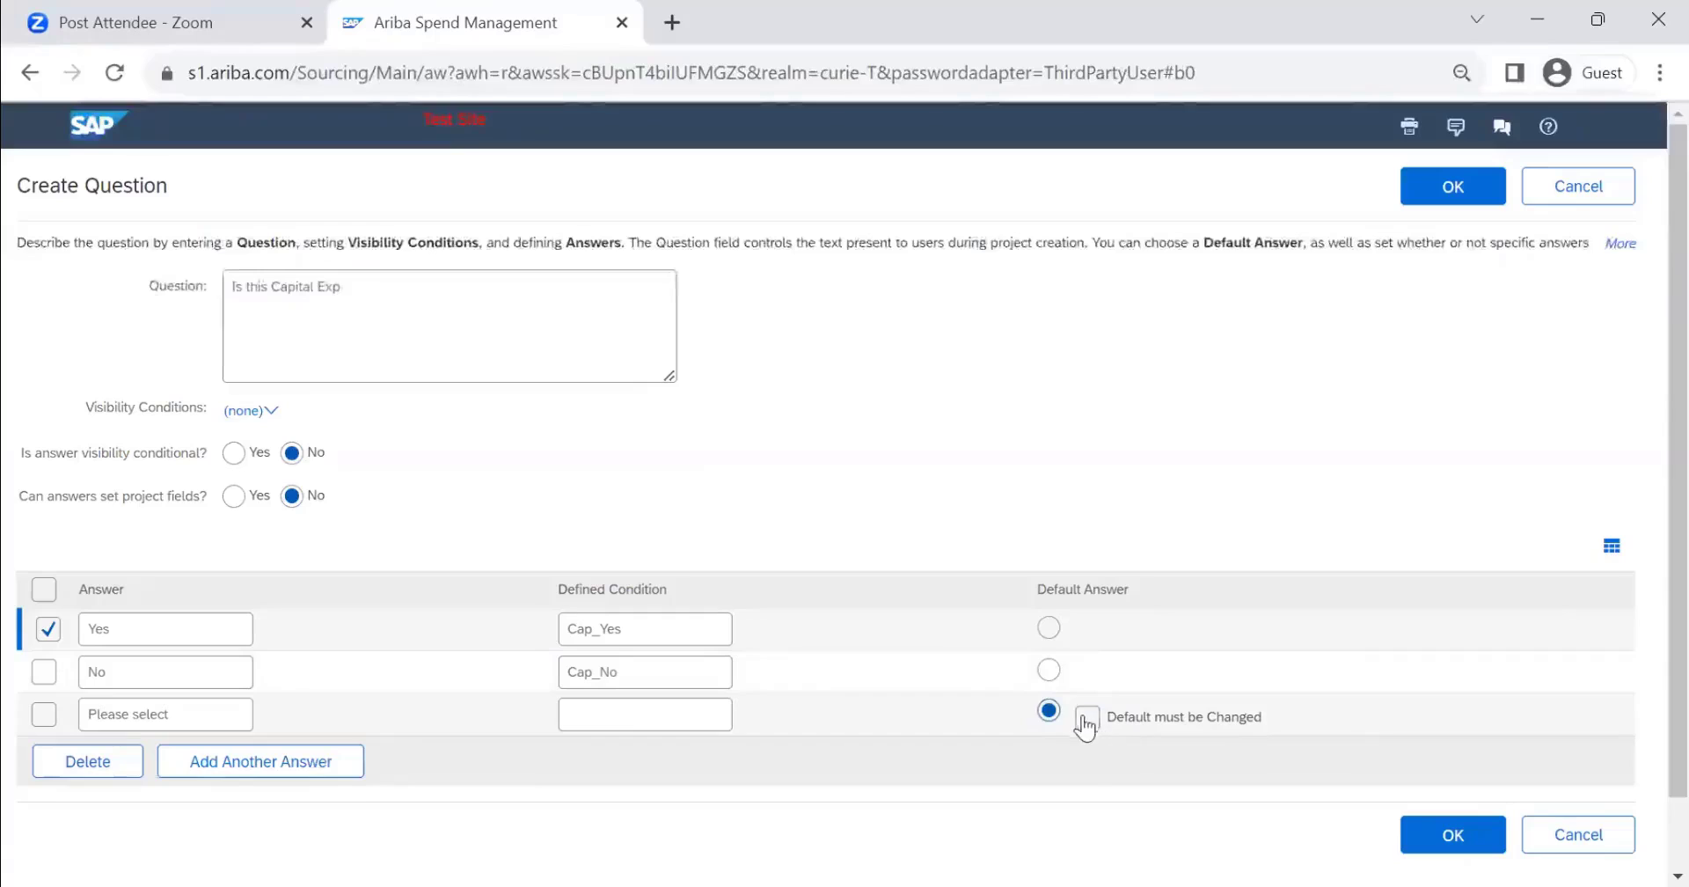
left_click(1087, 718)
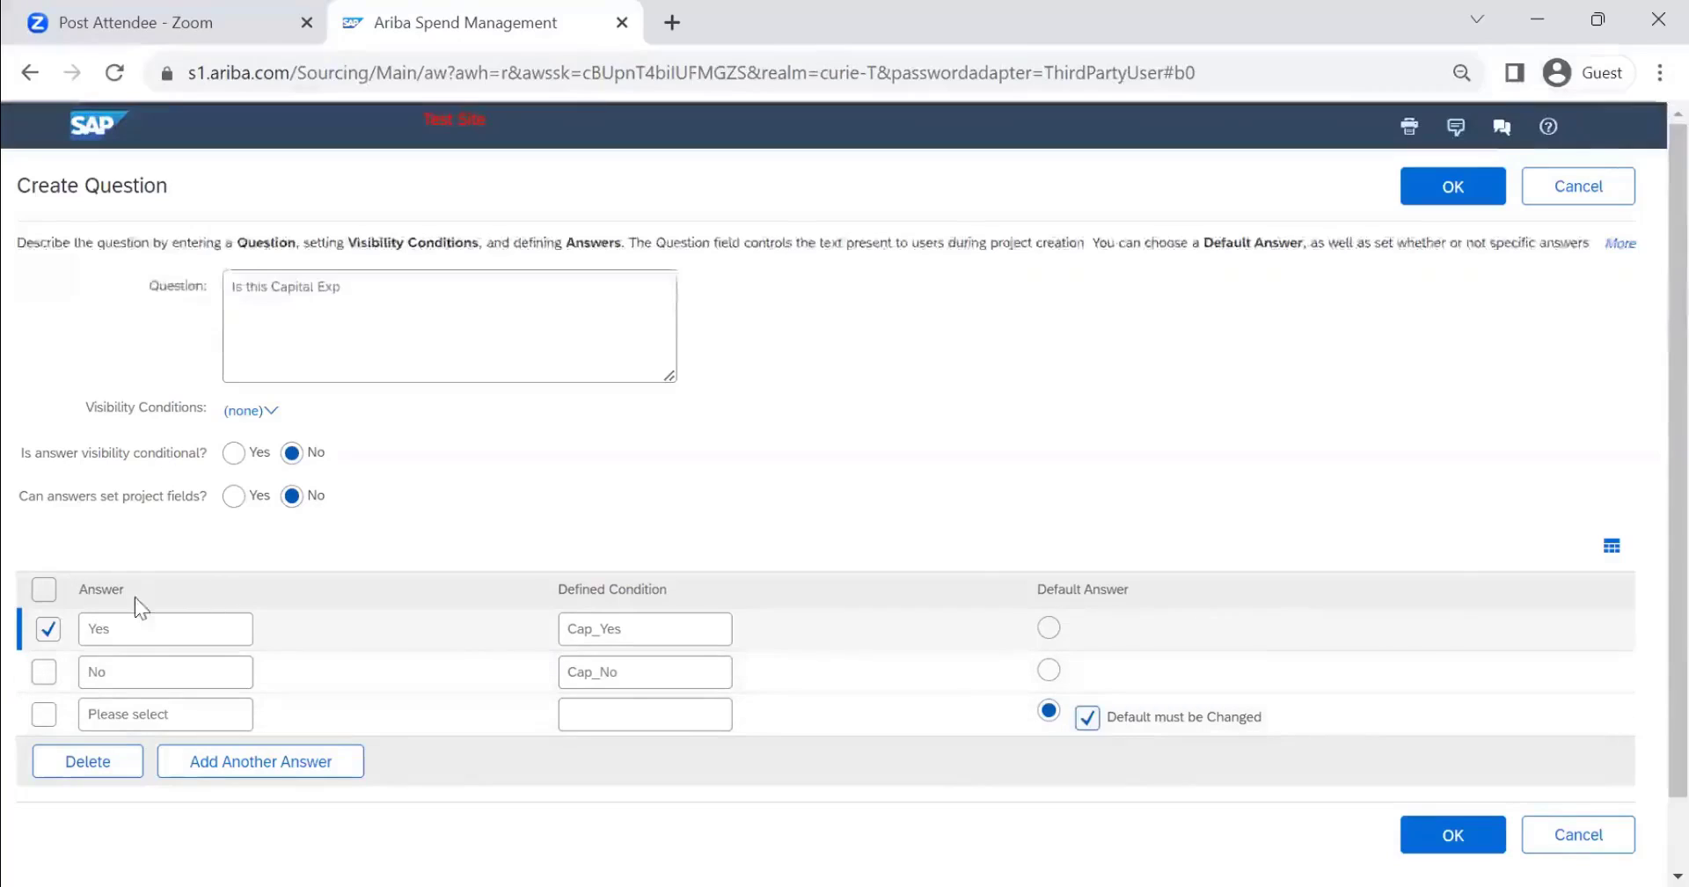
left_click(53, 630)
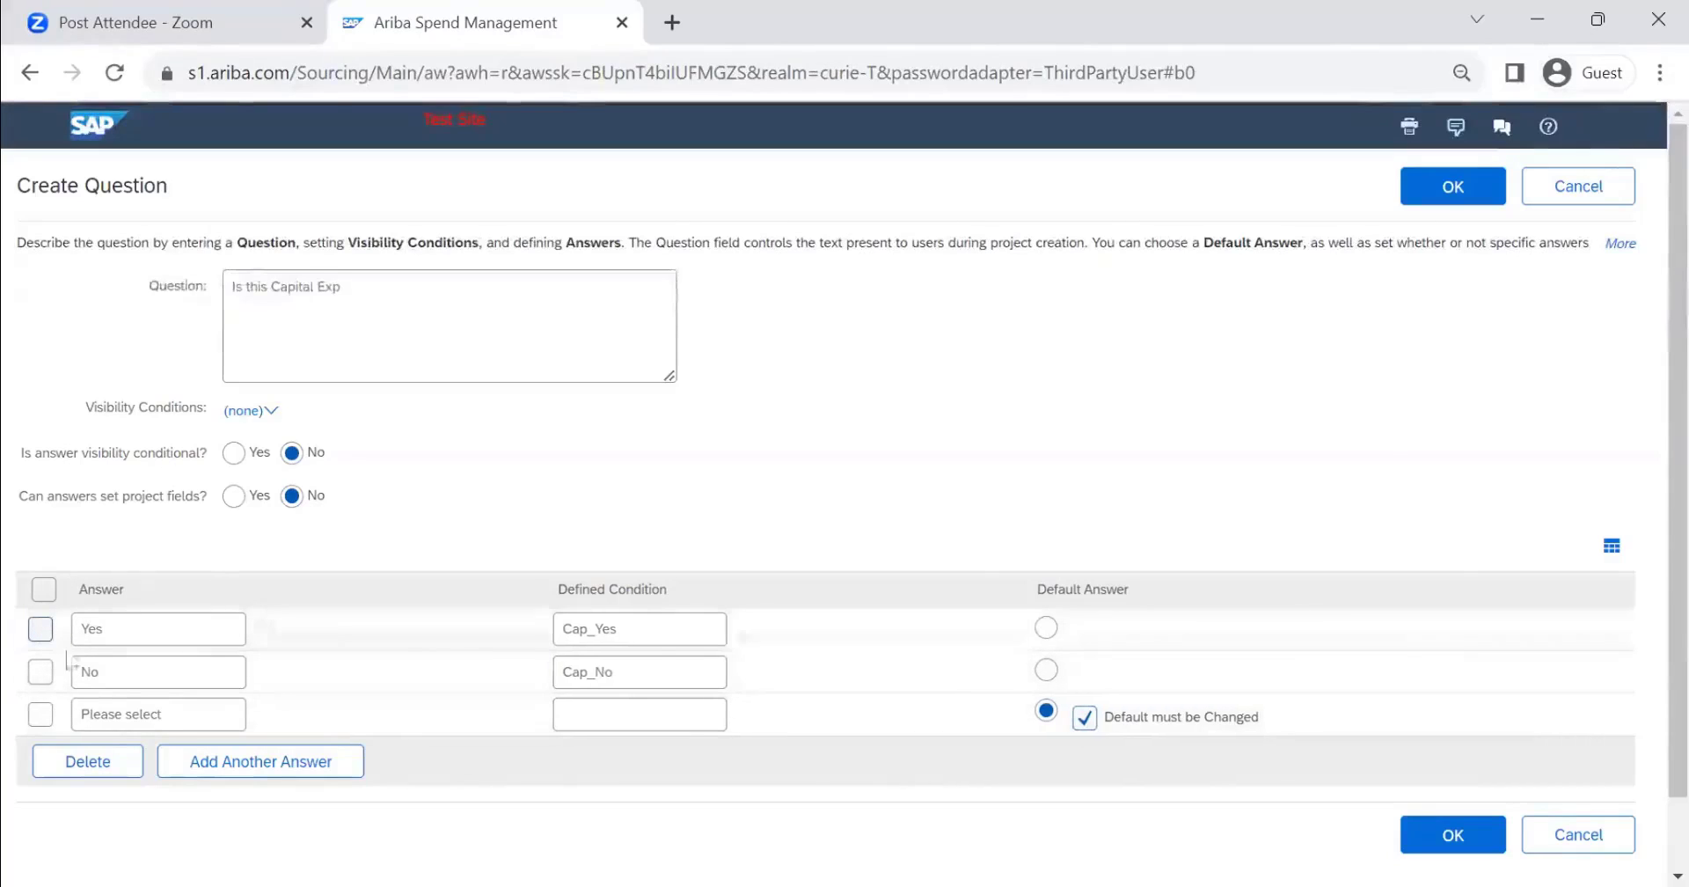
left_click(1443, 191)
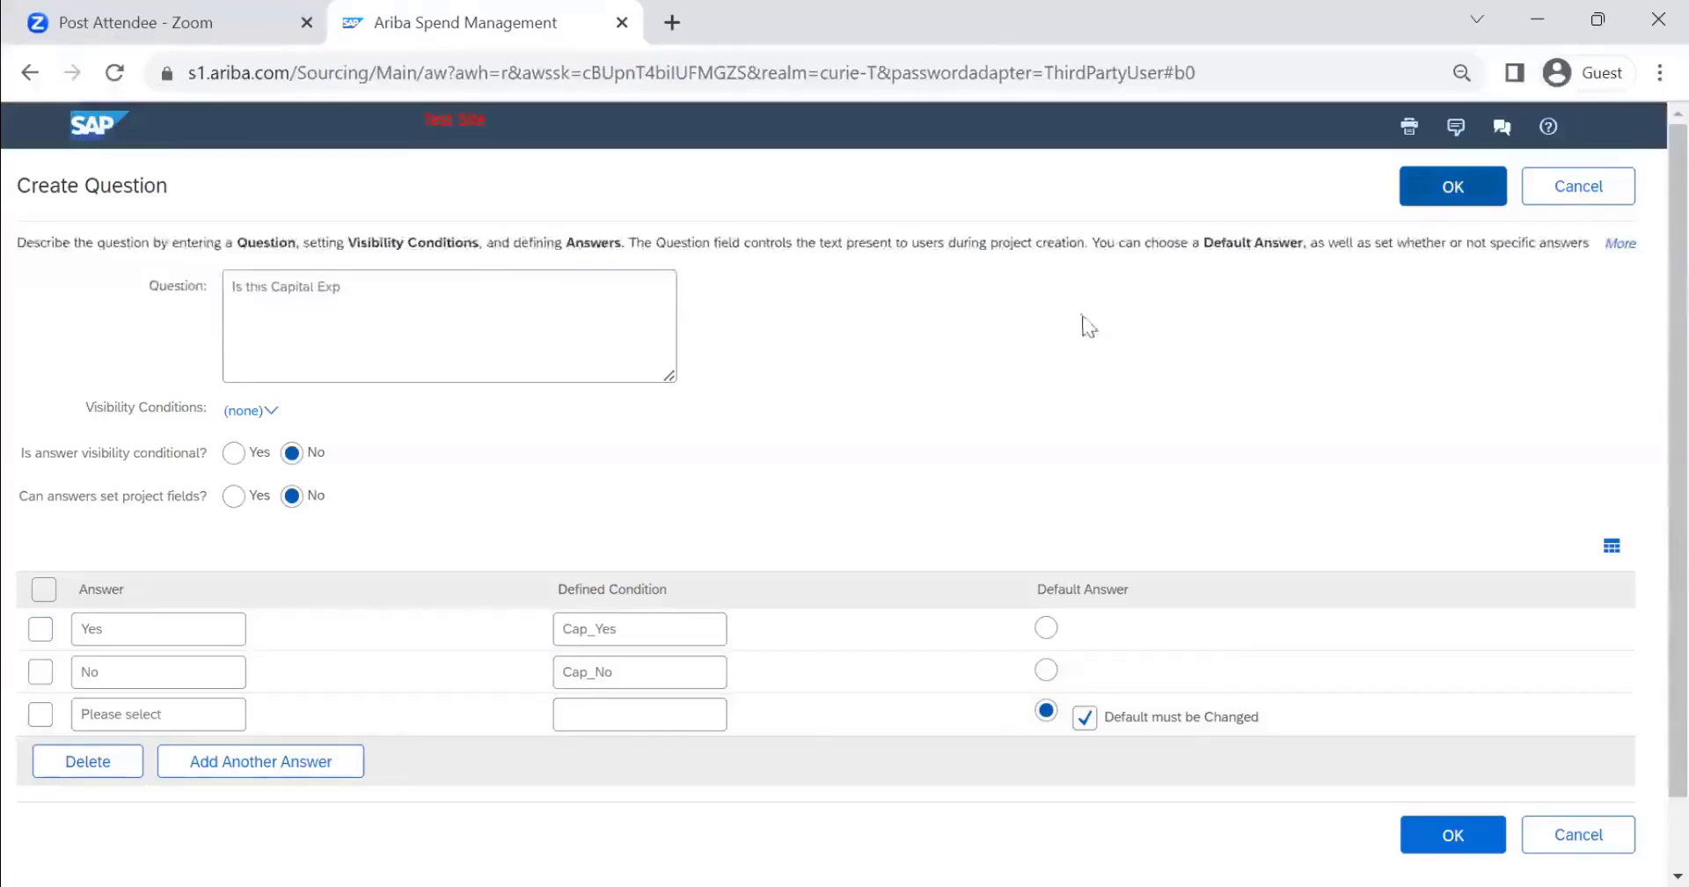
left_click(1467, 193)
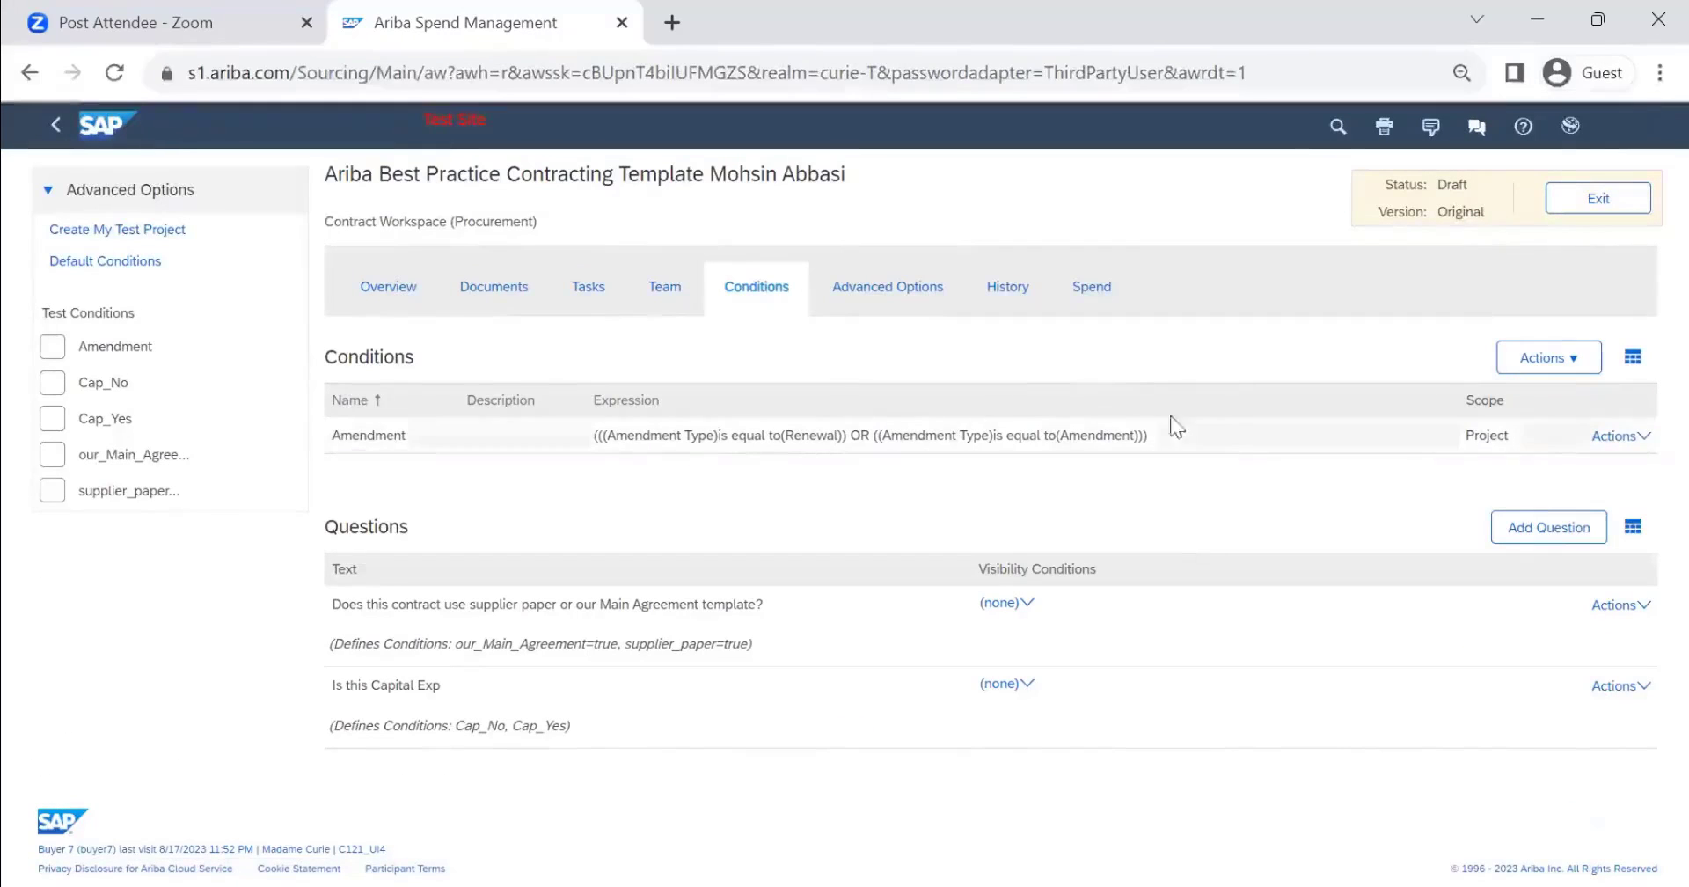
Step: Assign the Cap_Yes condition to the Approval for Capital Expenditure task in the template's task list
left_click(601, 296)
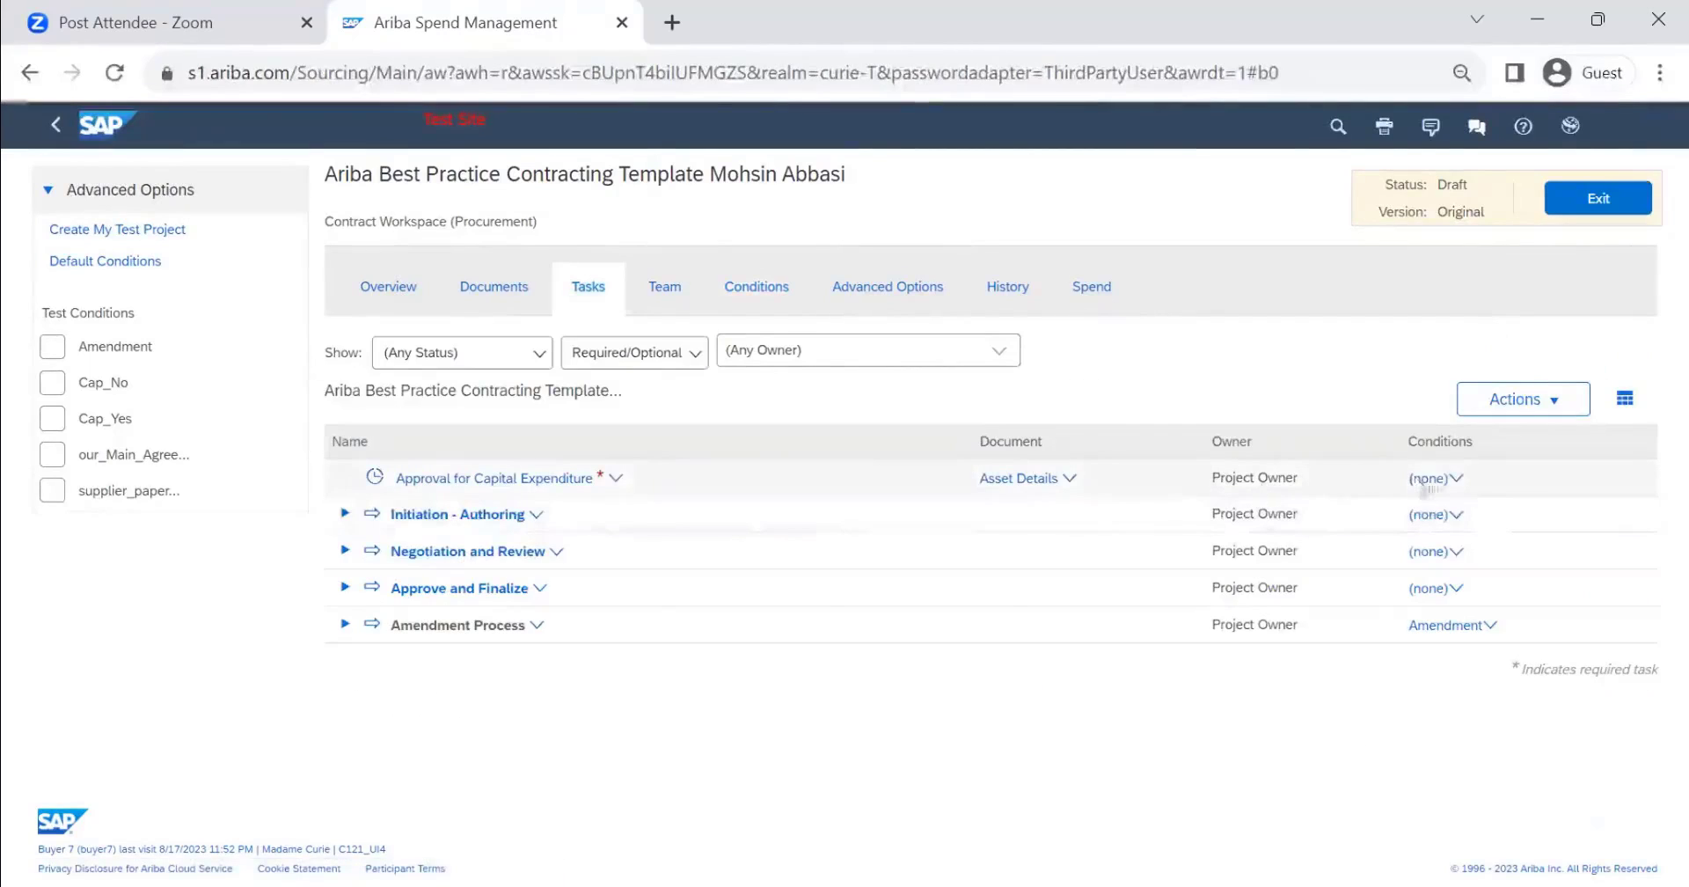
left_click(1428, 478)
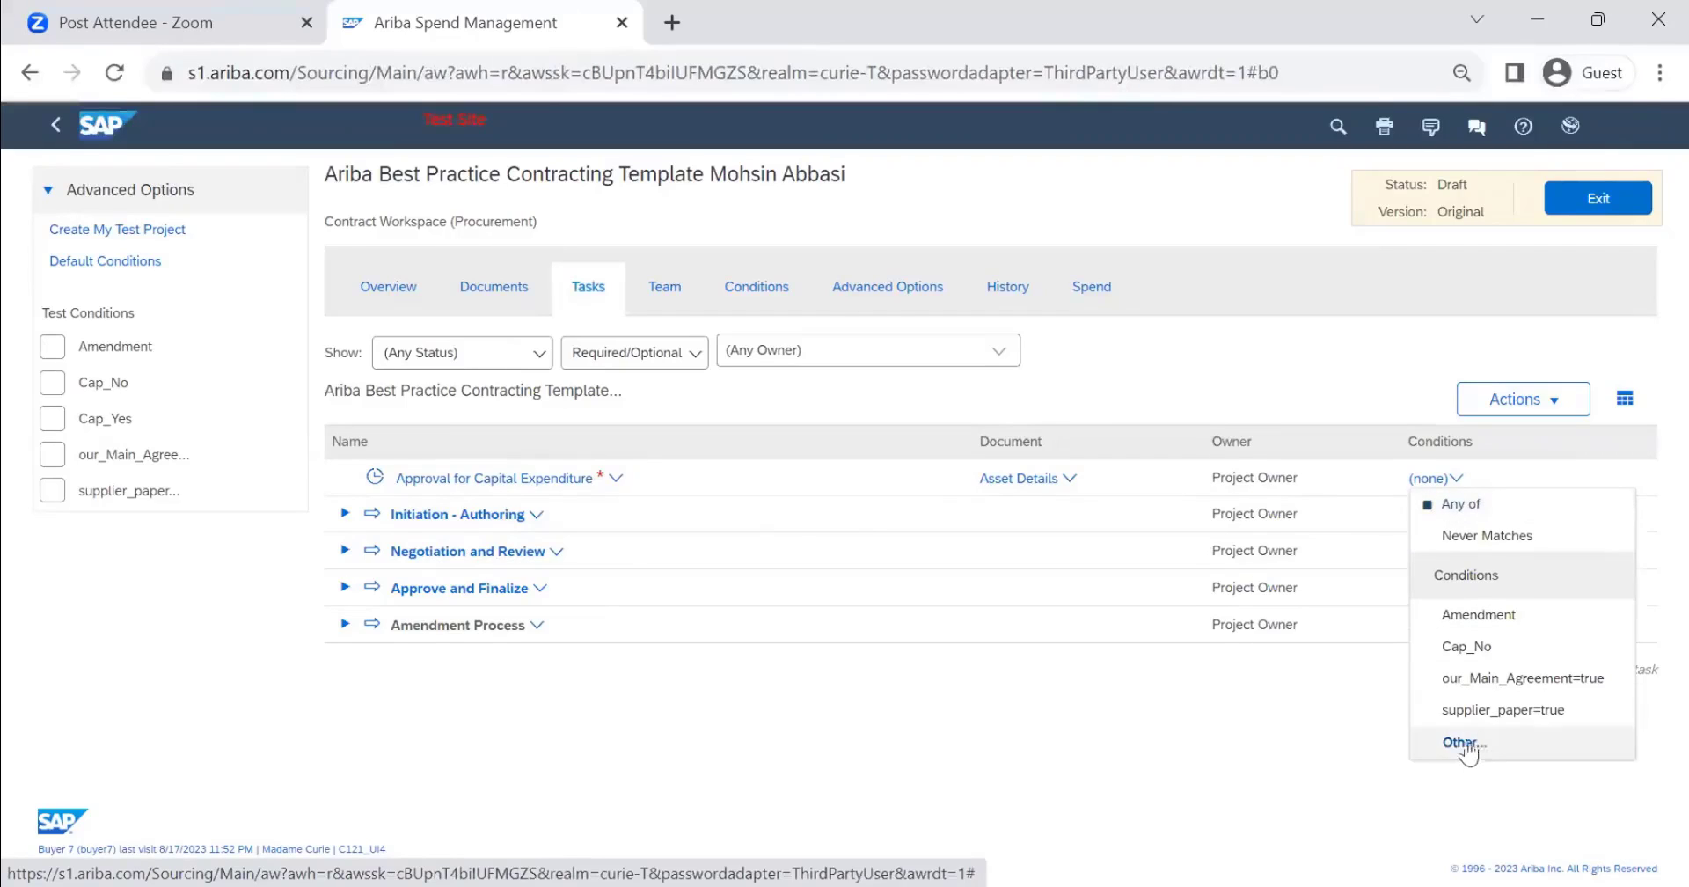
left_click(1478, 614)
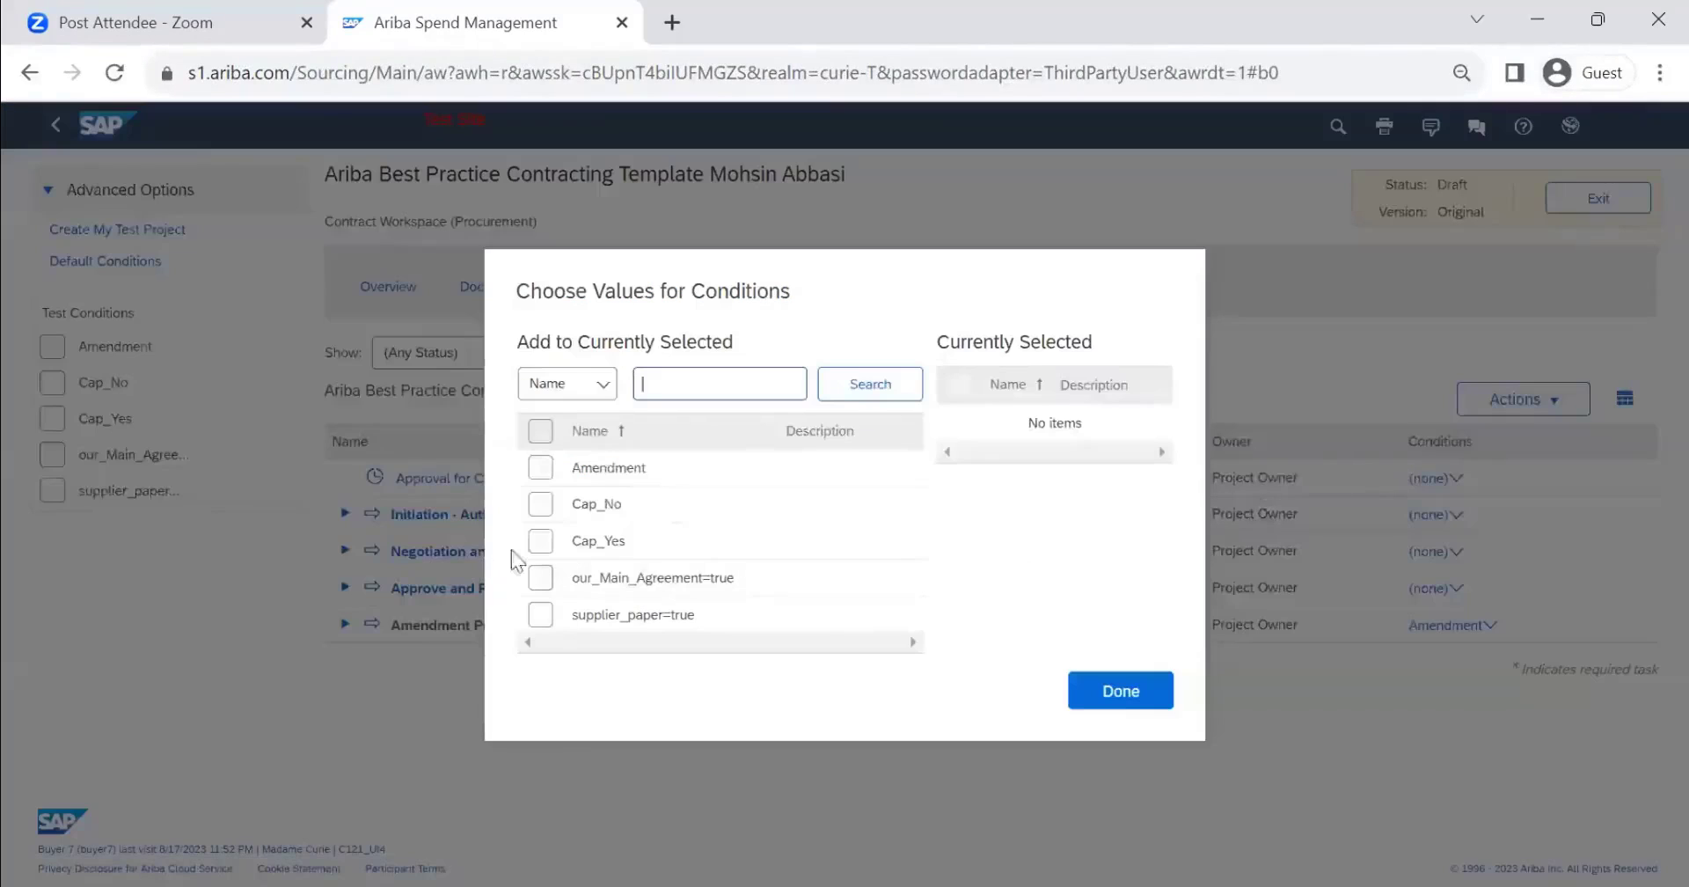
left_click(540, 540)
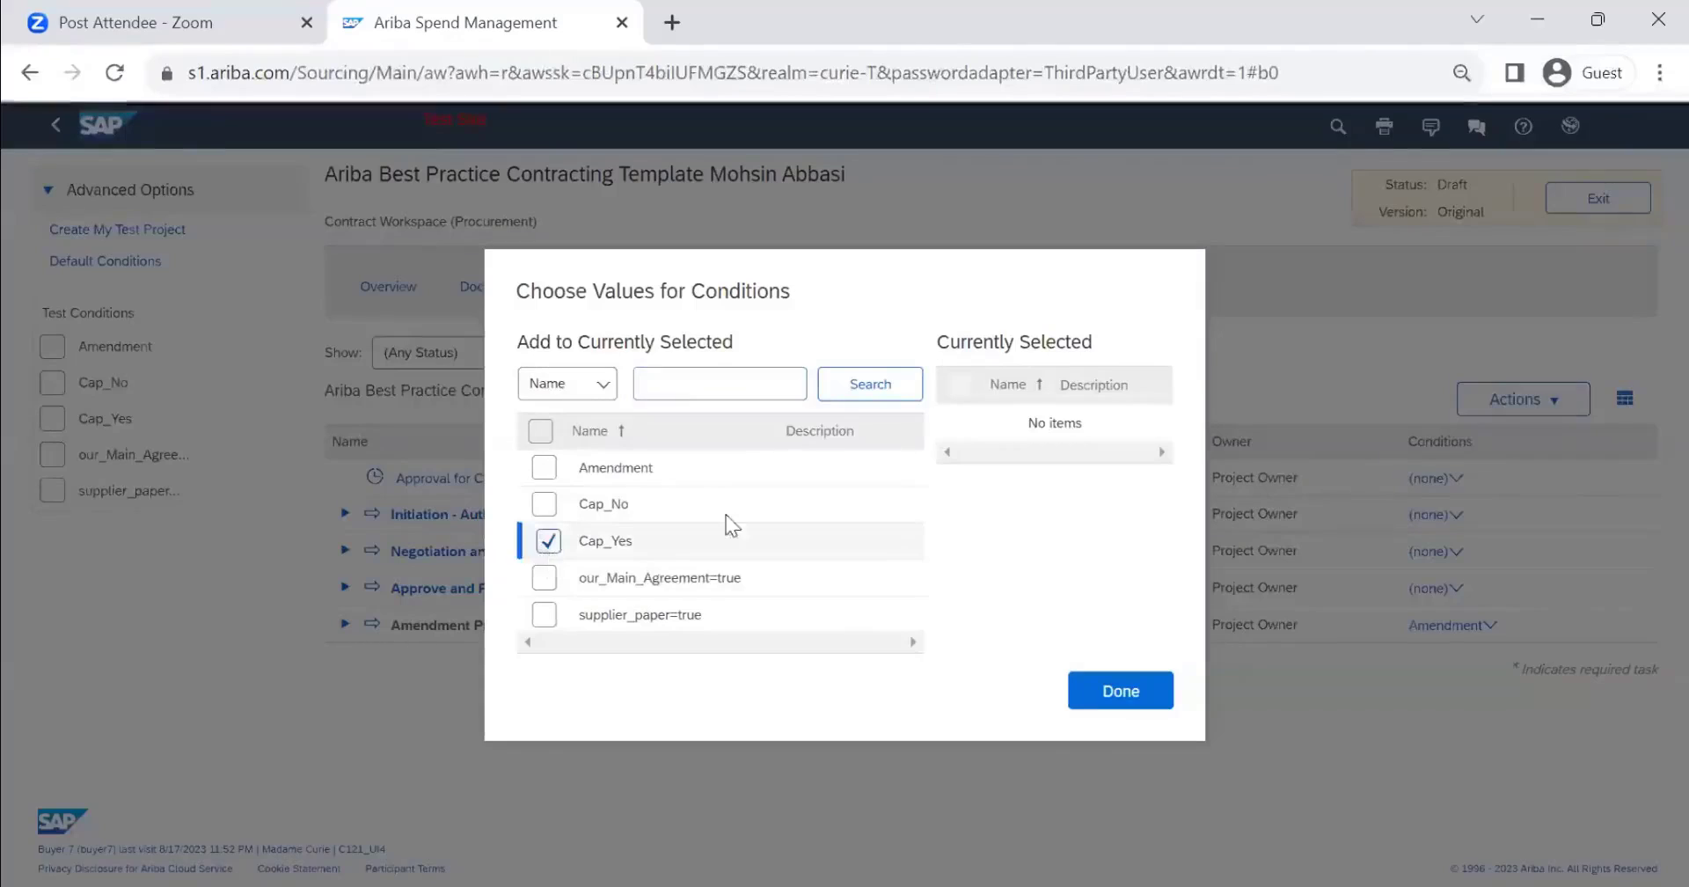
left_click(1120, 693)
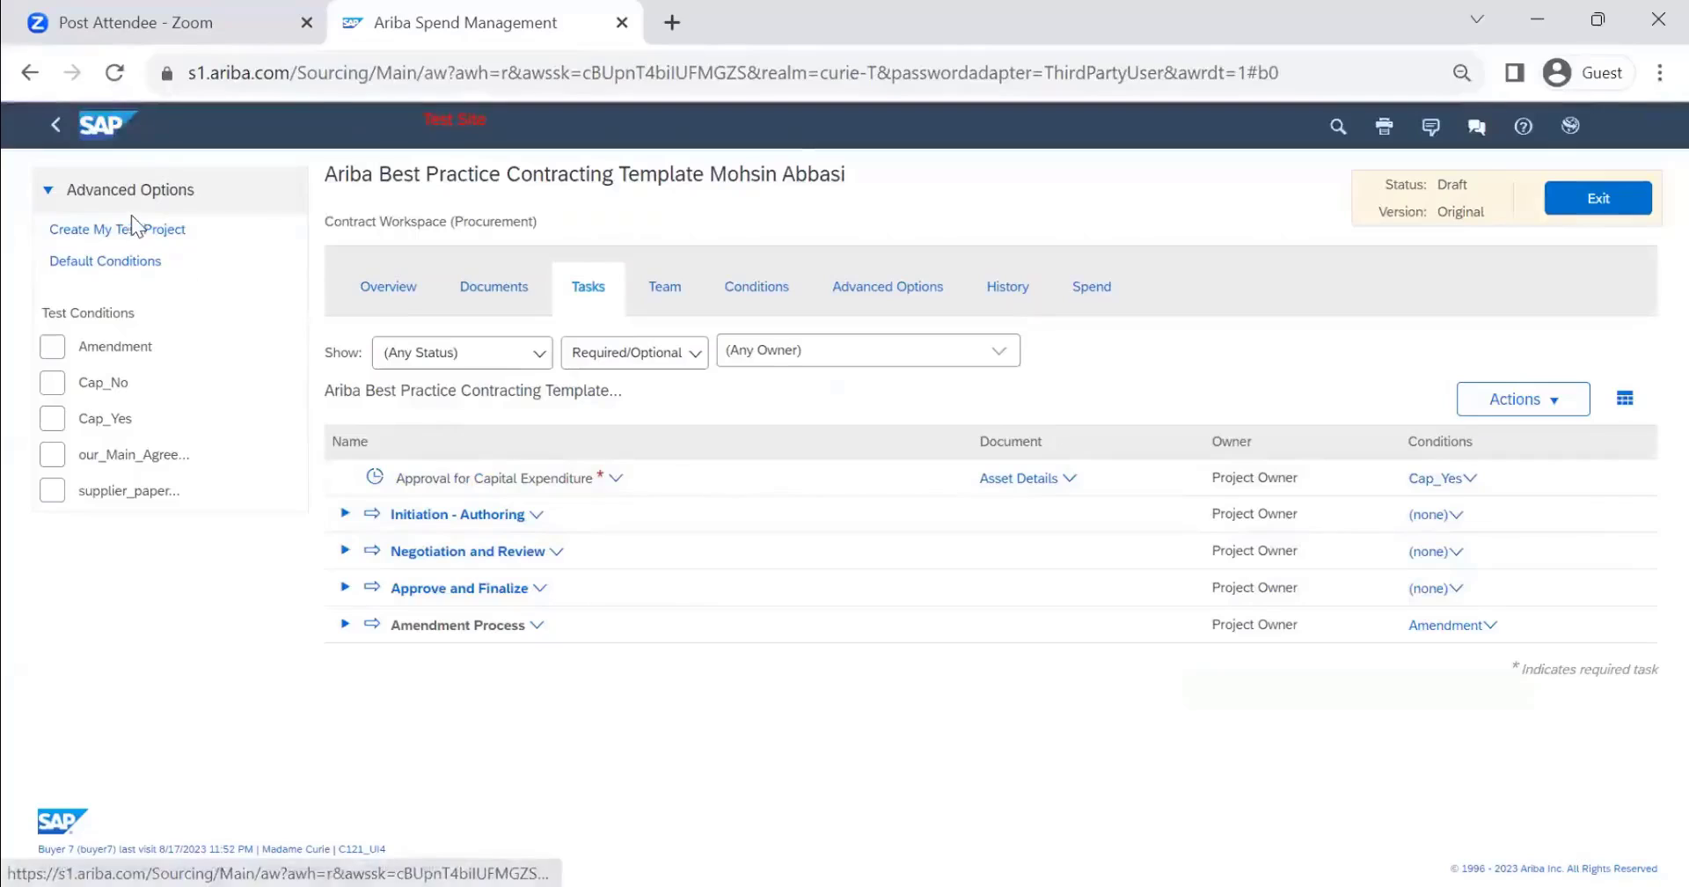
Step: Set the contracting template's rank to 1 in its overview properties and save the change
left_click(393, 292)
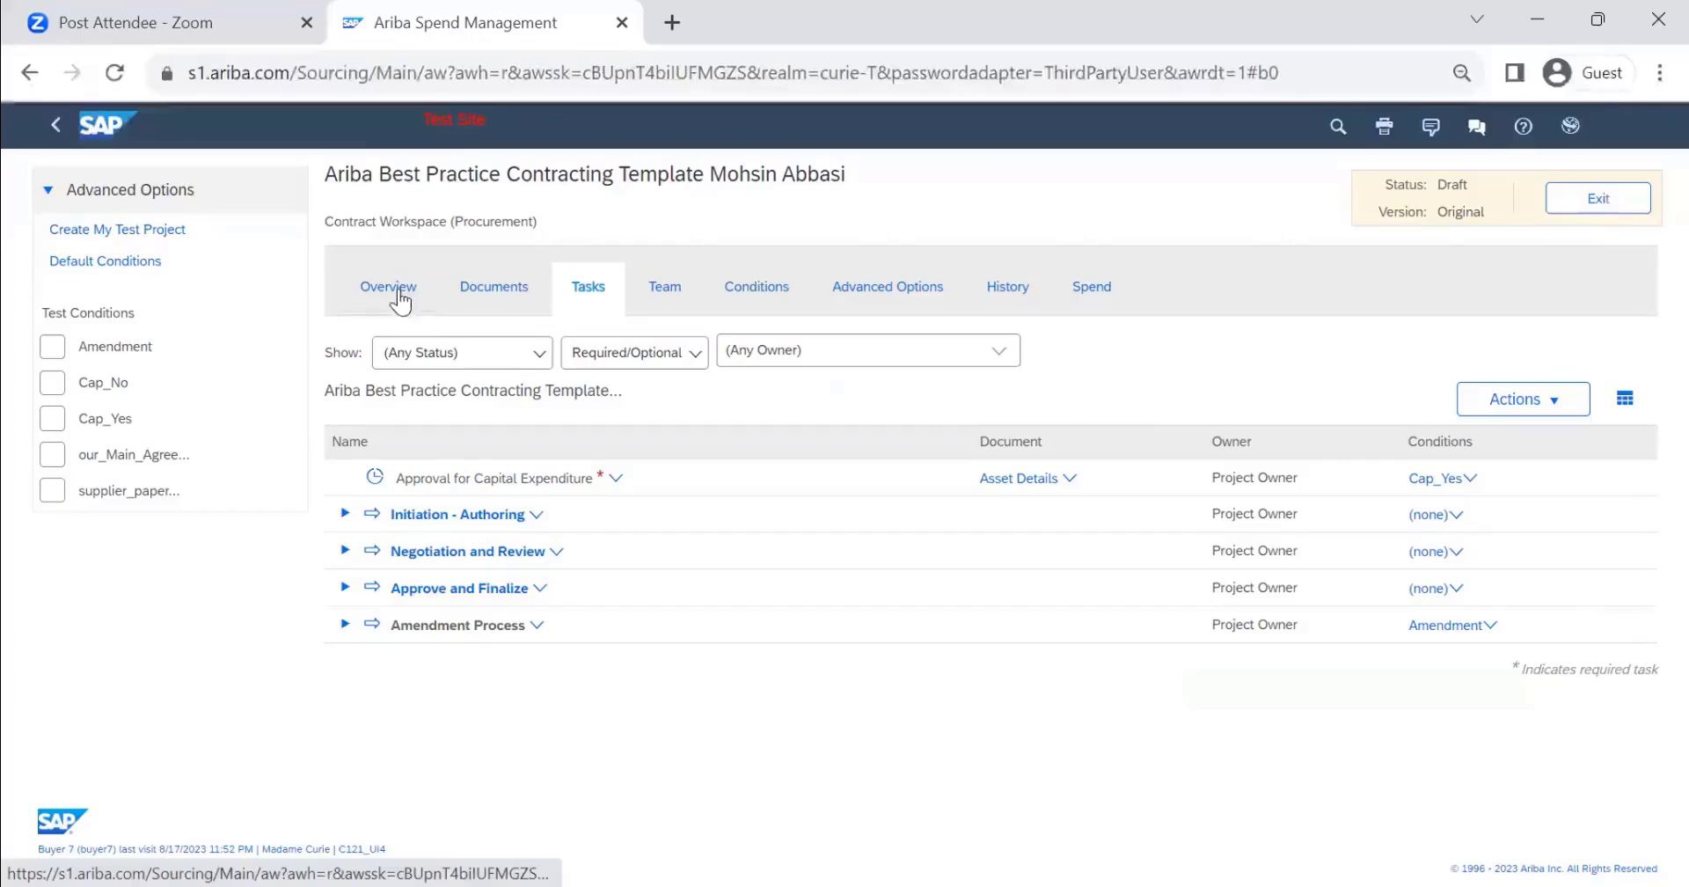
scroll(495, 372, "down", 4)
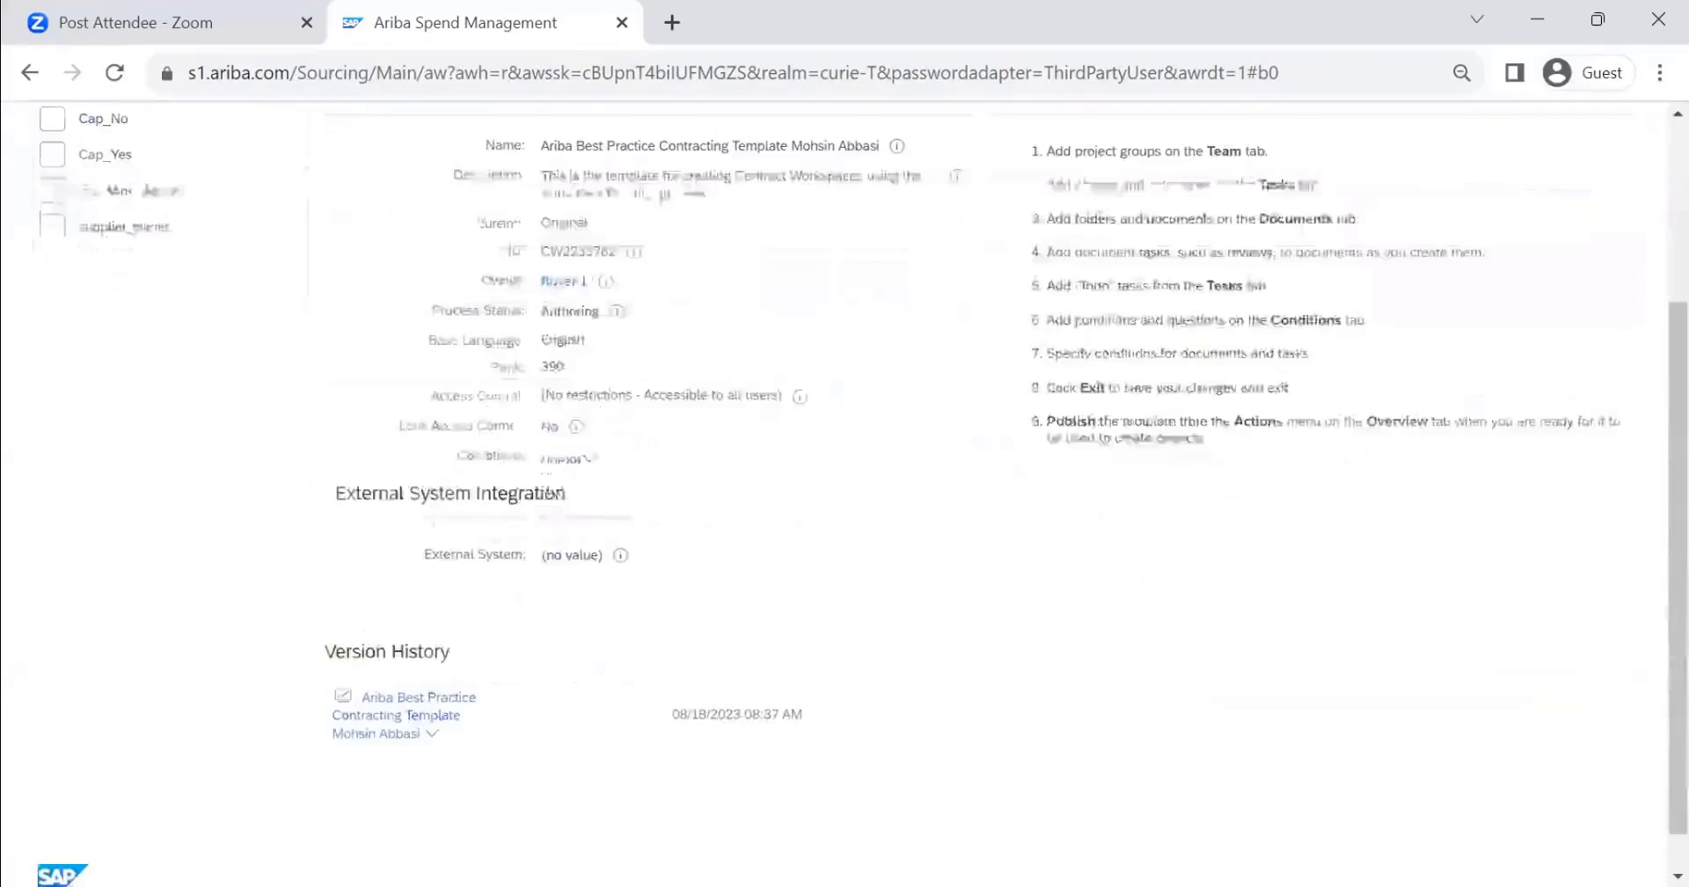
scroll(766, 475, "up", 3)
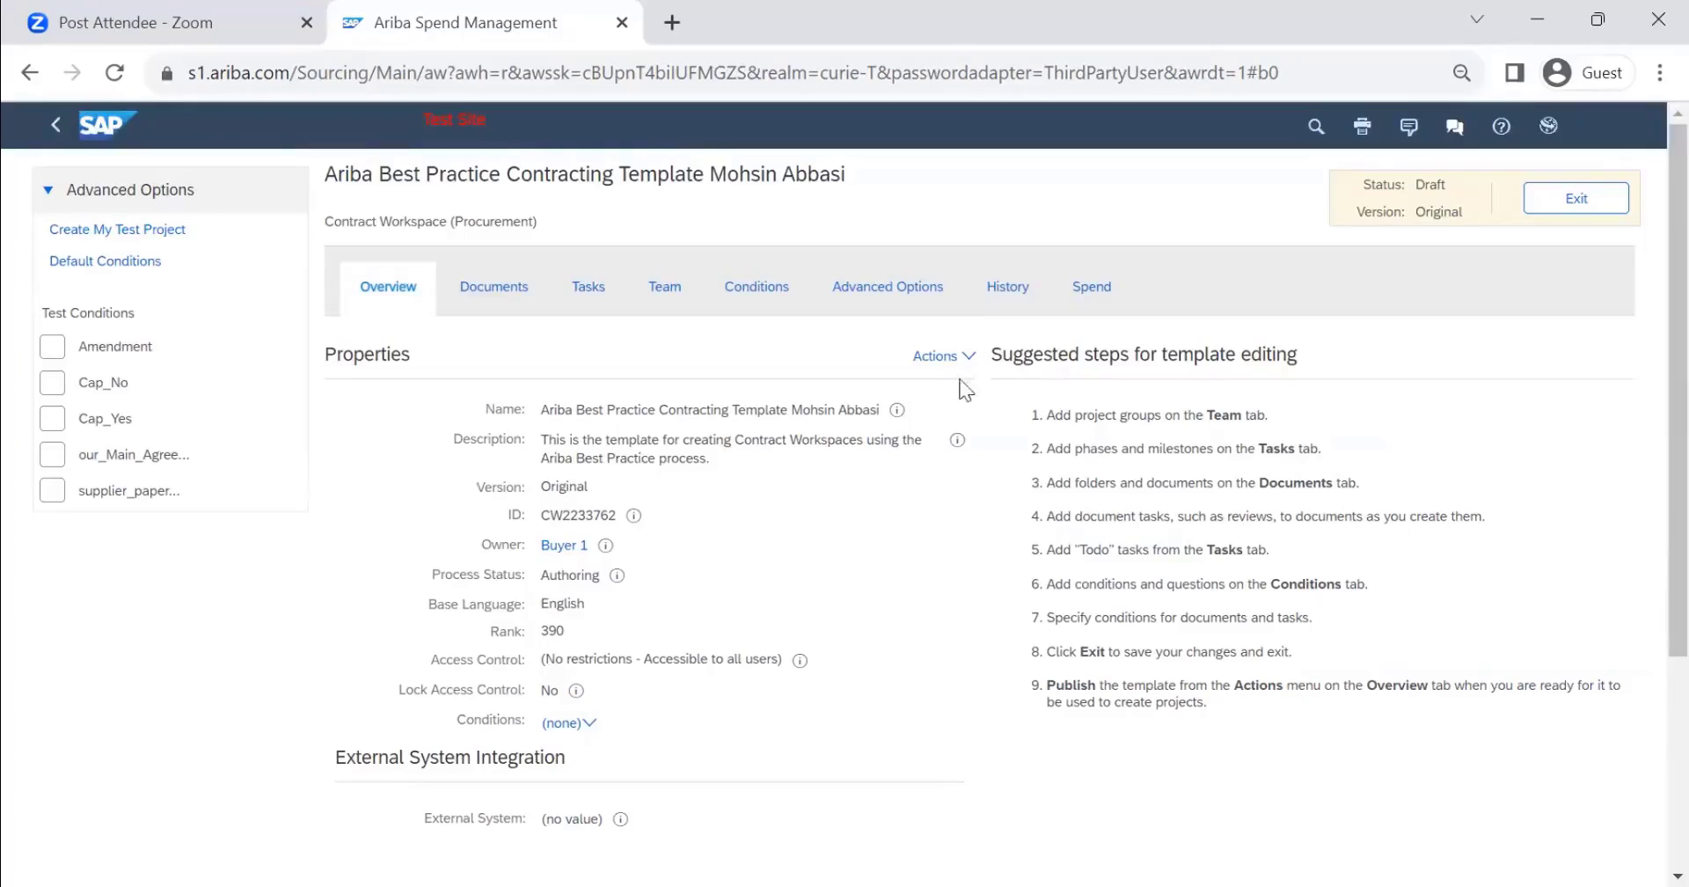
left_click(935, 357)
left_click(982, 492)
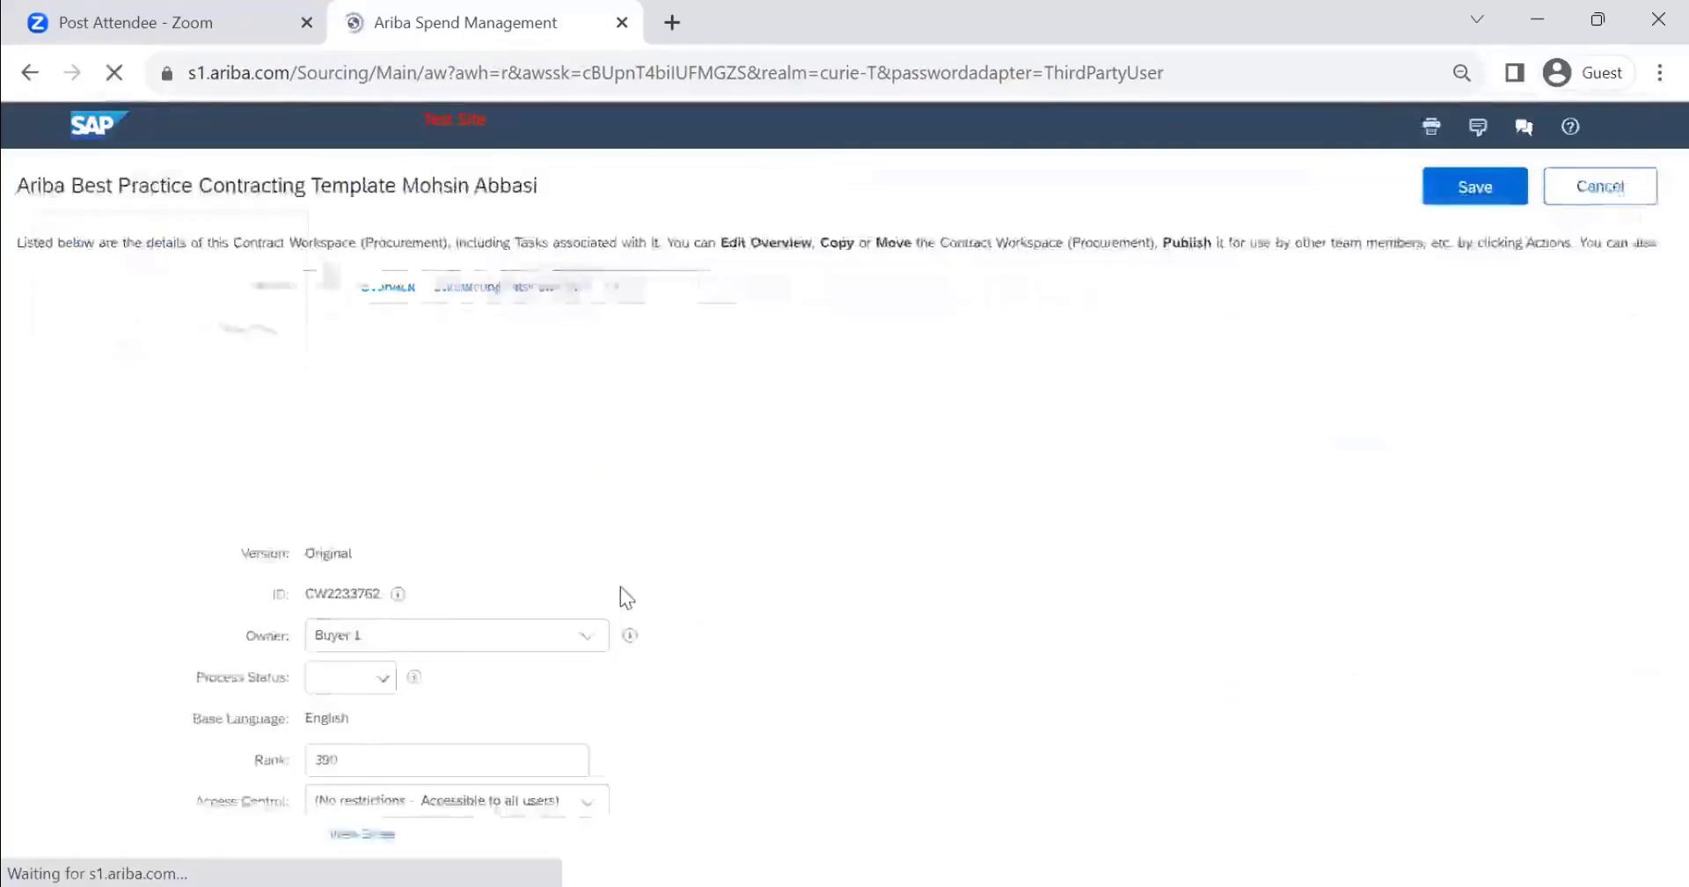
scroll(616, 582, "down", 4)
double_click(420, 427)
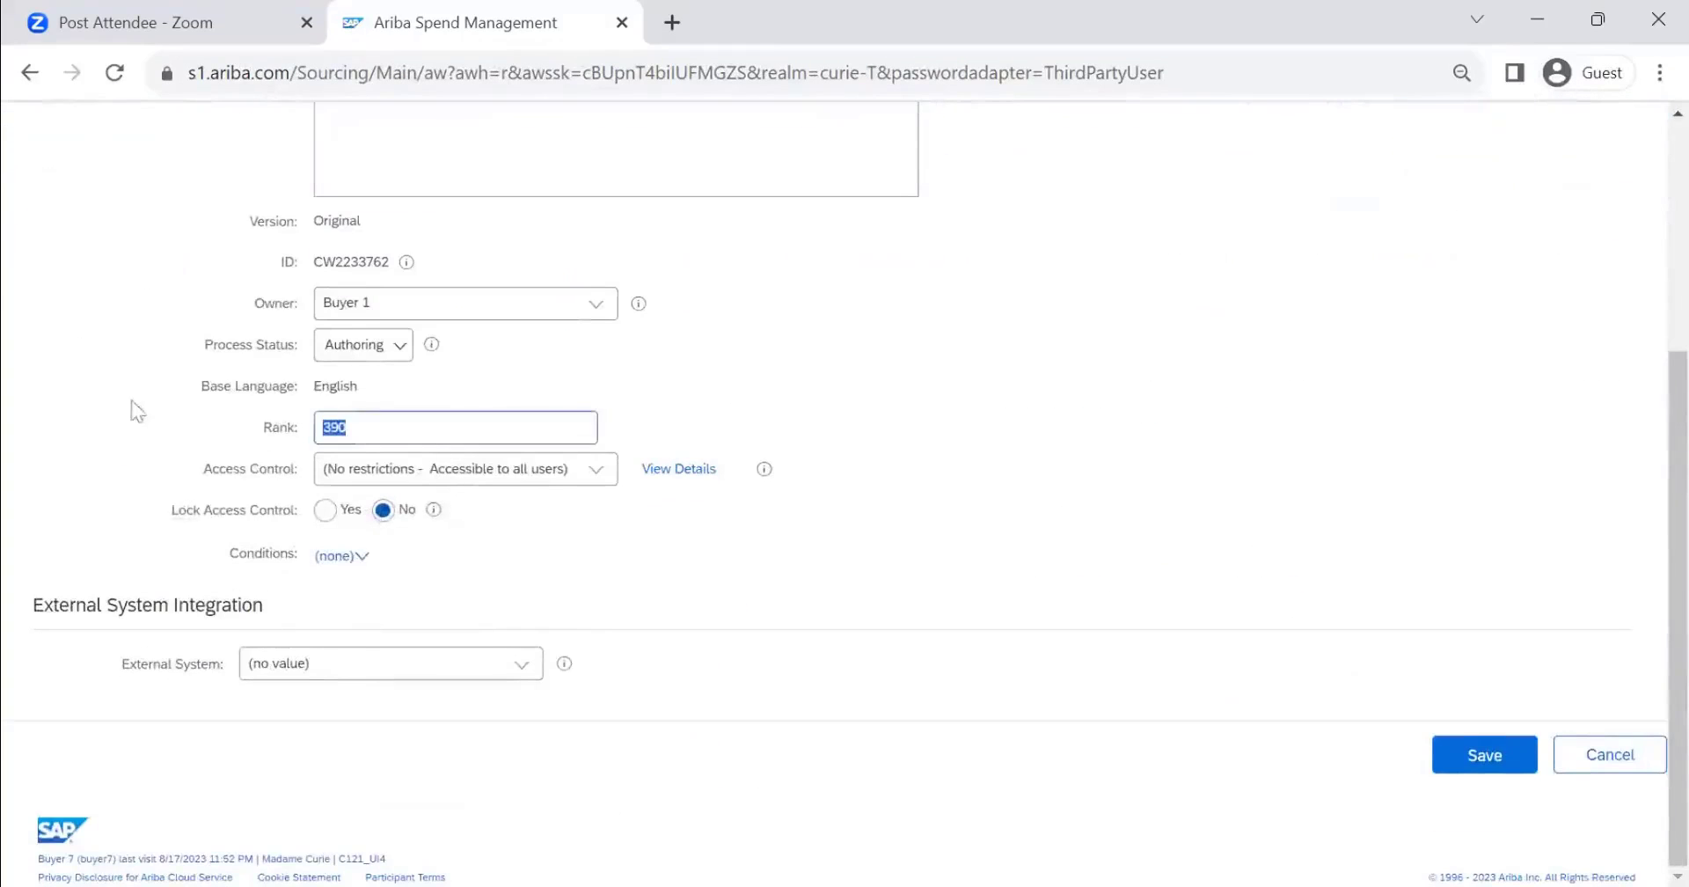
type("1")
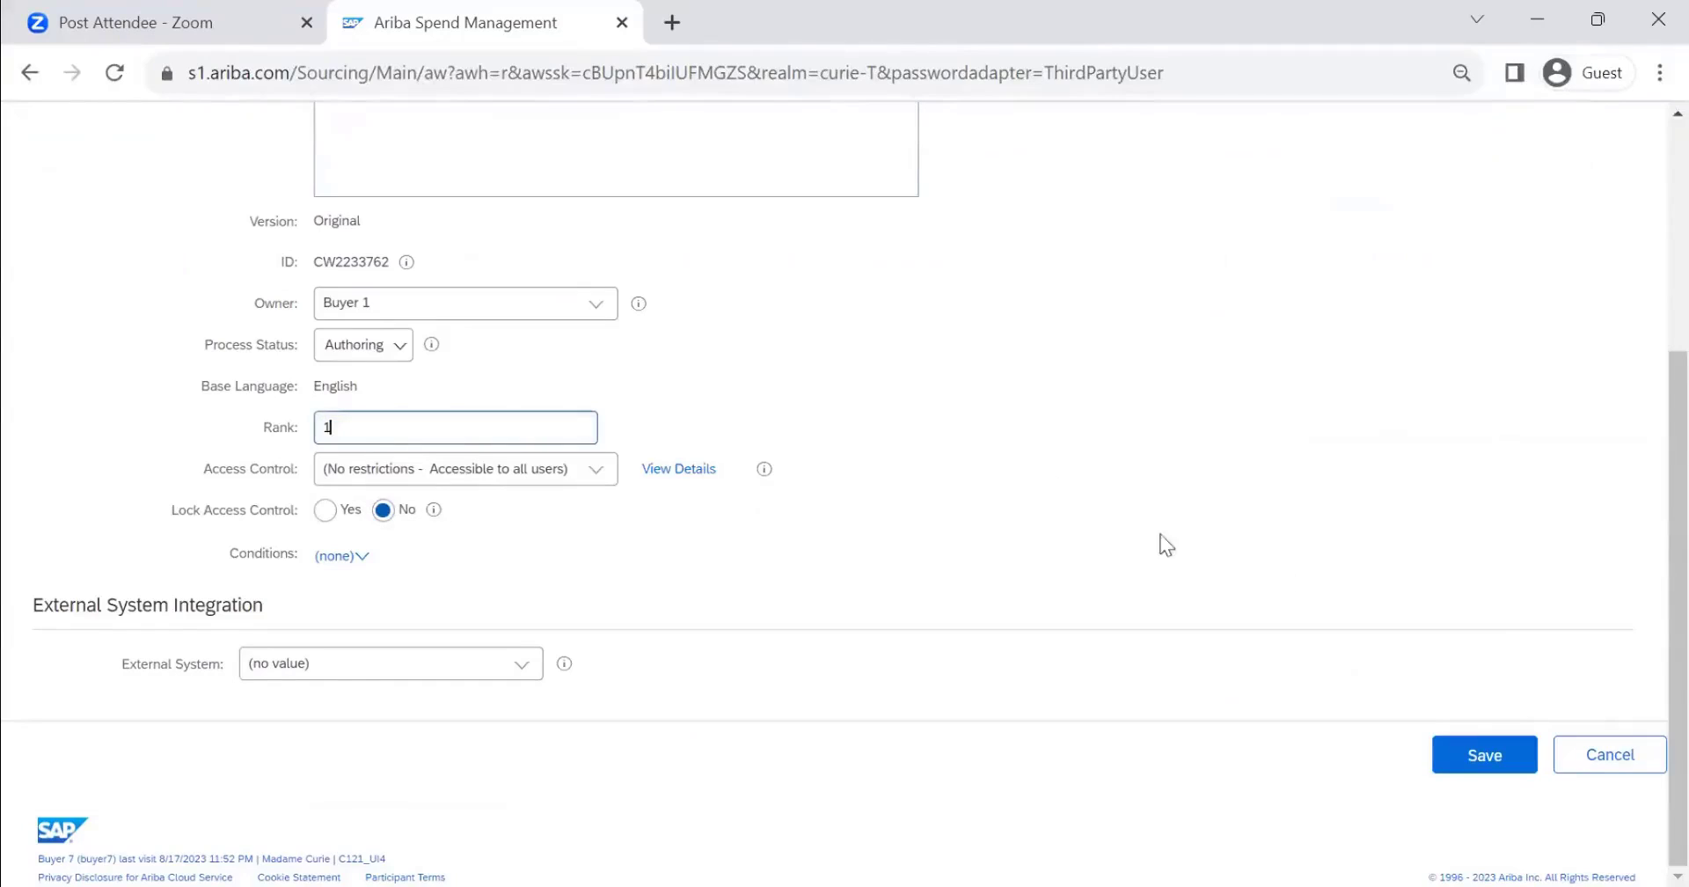
left_click(1500, 759)
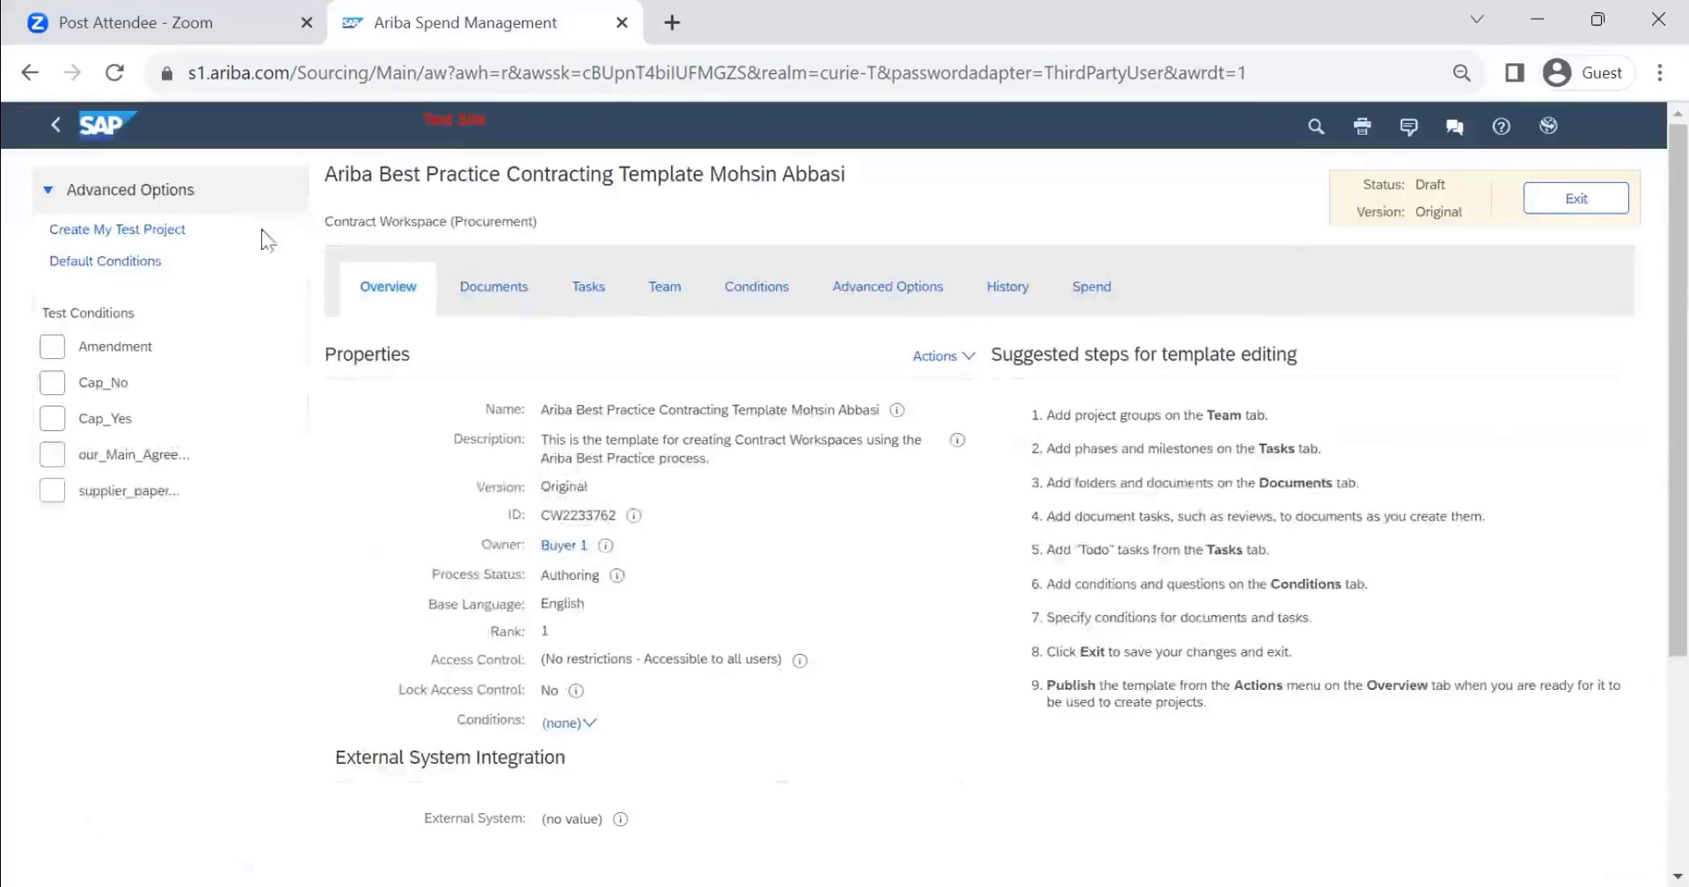
Step: Start a test project from the template, setting Test Project to No and the effective date to 08/18/2023
left_click(116, 230)
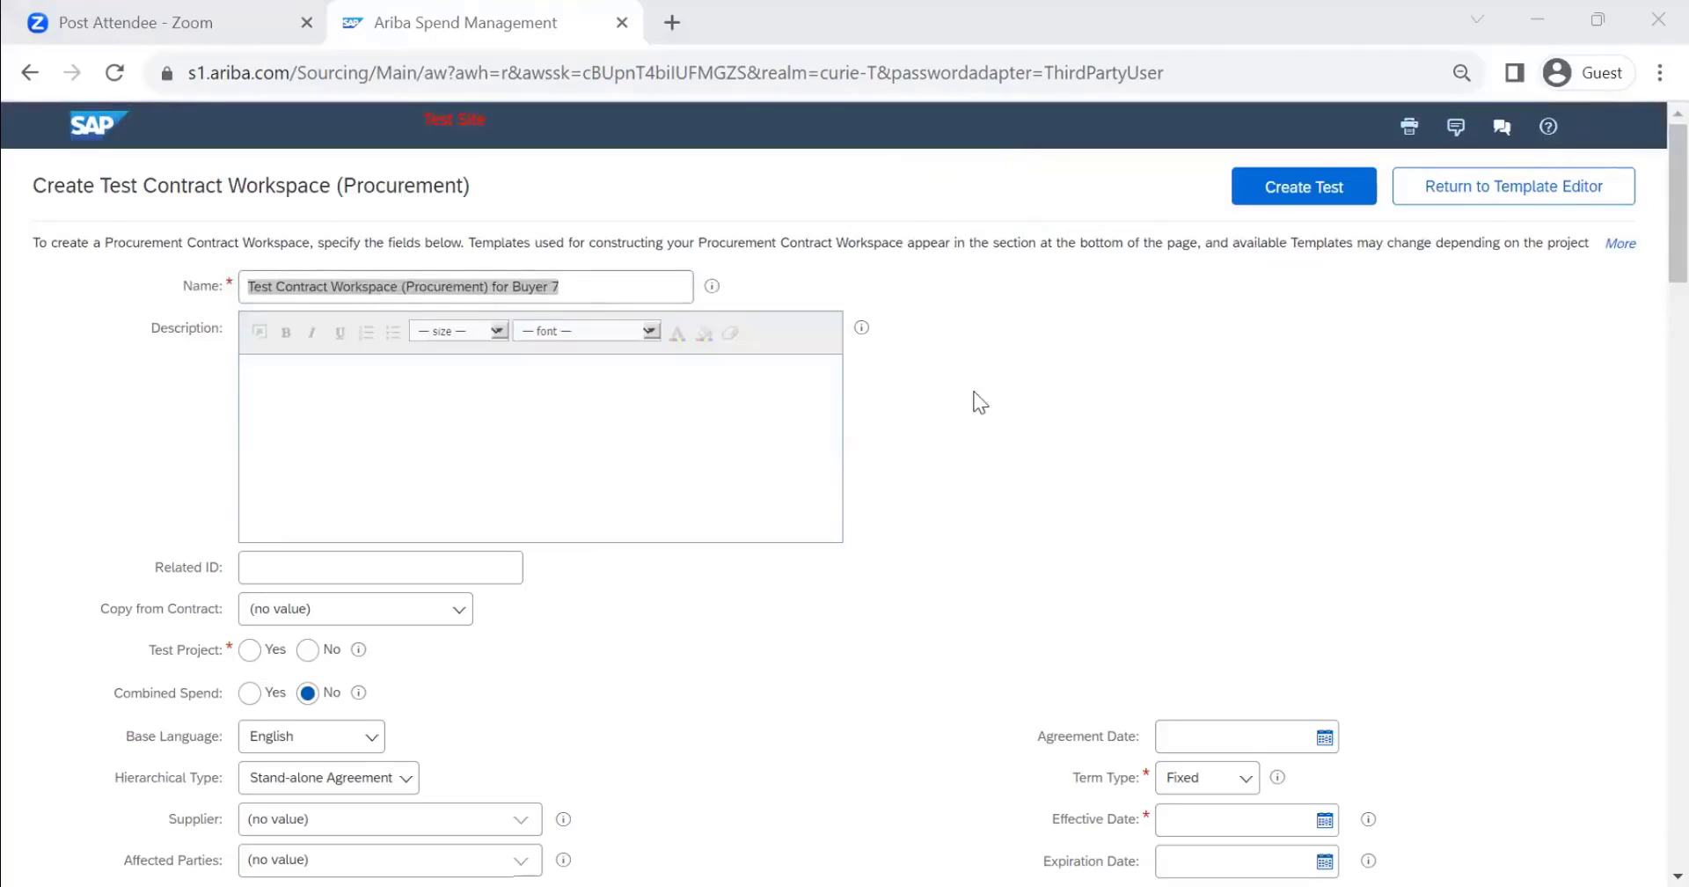
left_click(1274, 192)
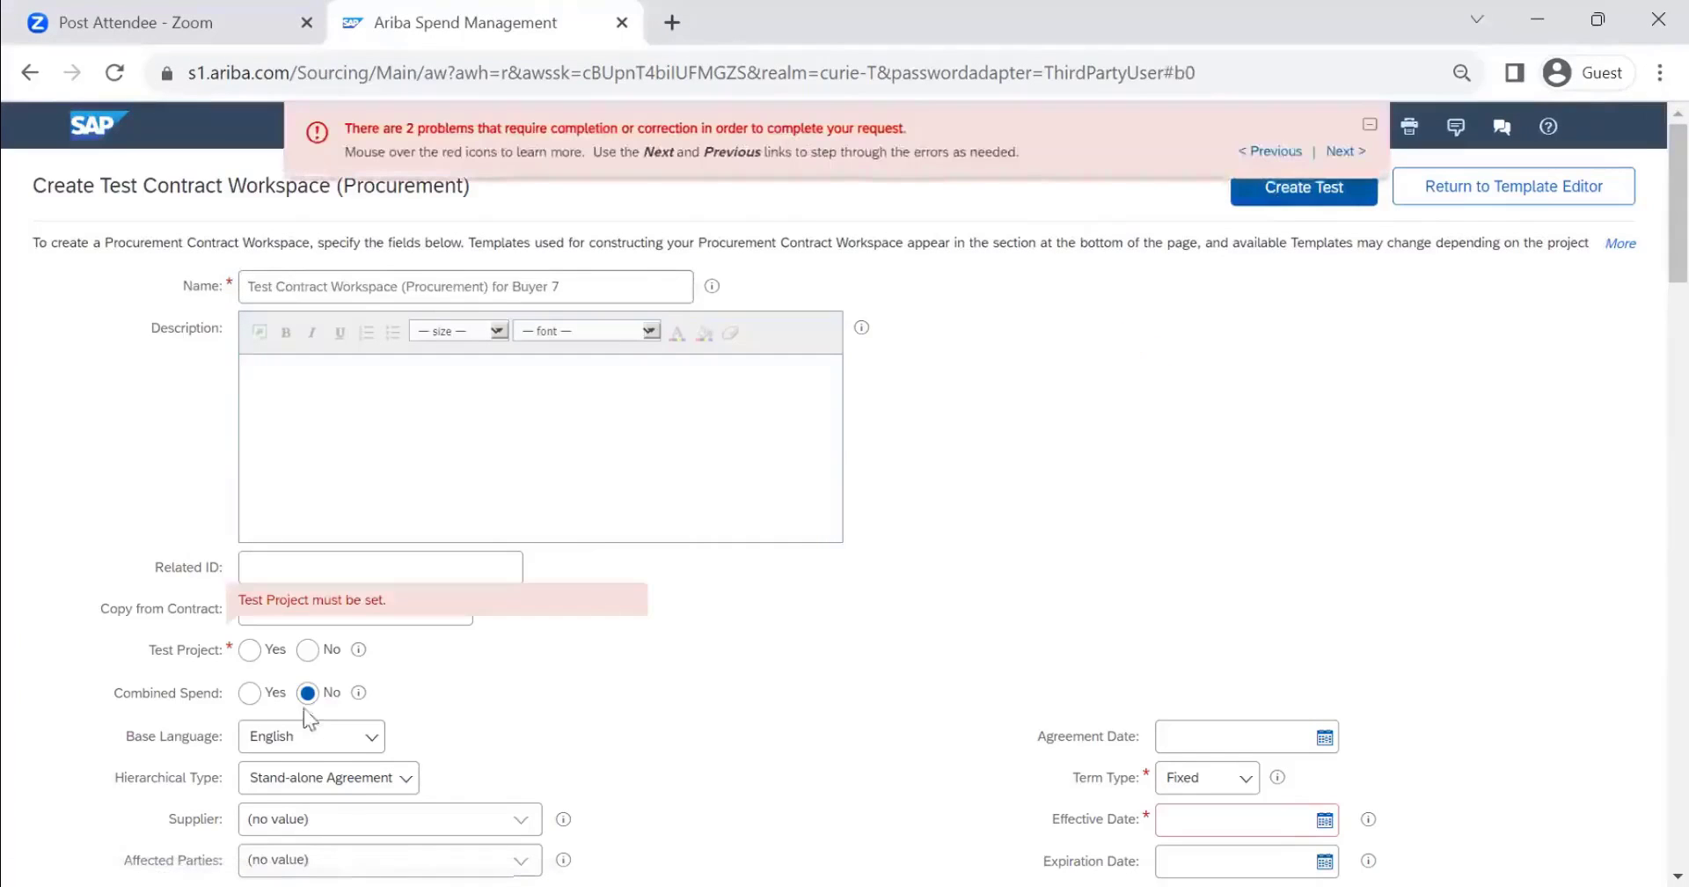
left_click(307, 650)
scroll(1405, 613, "down", 3)
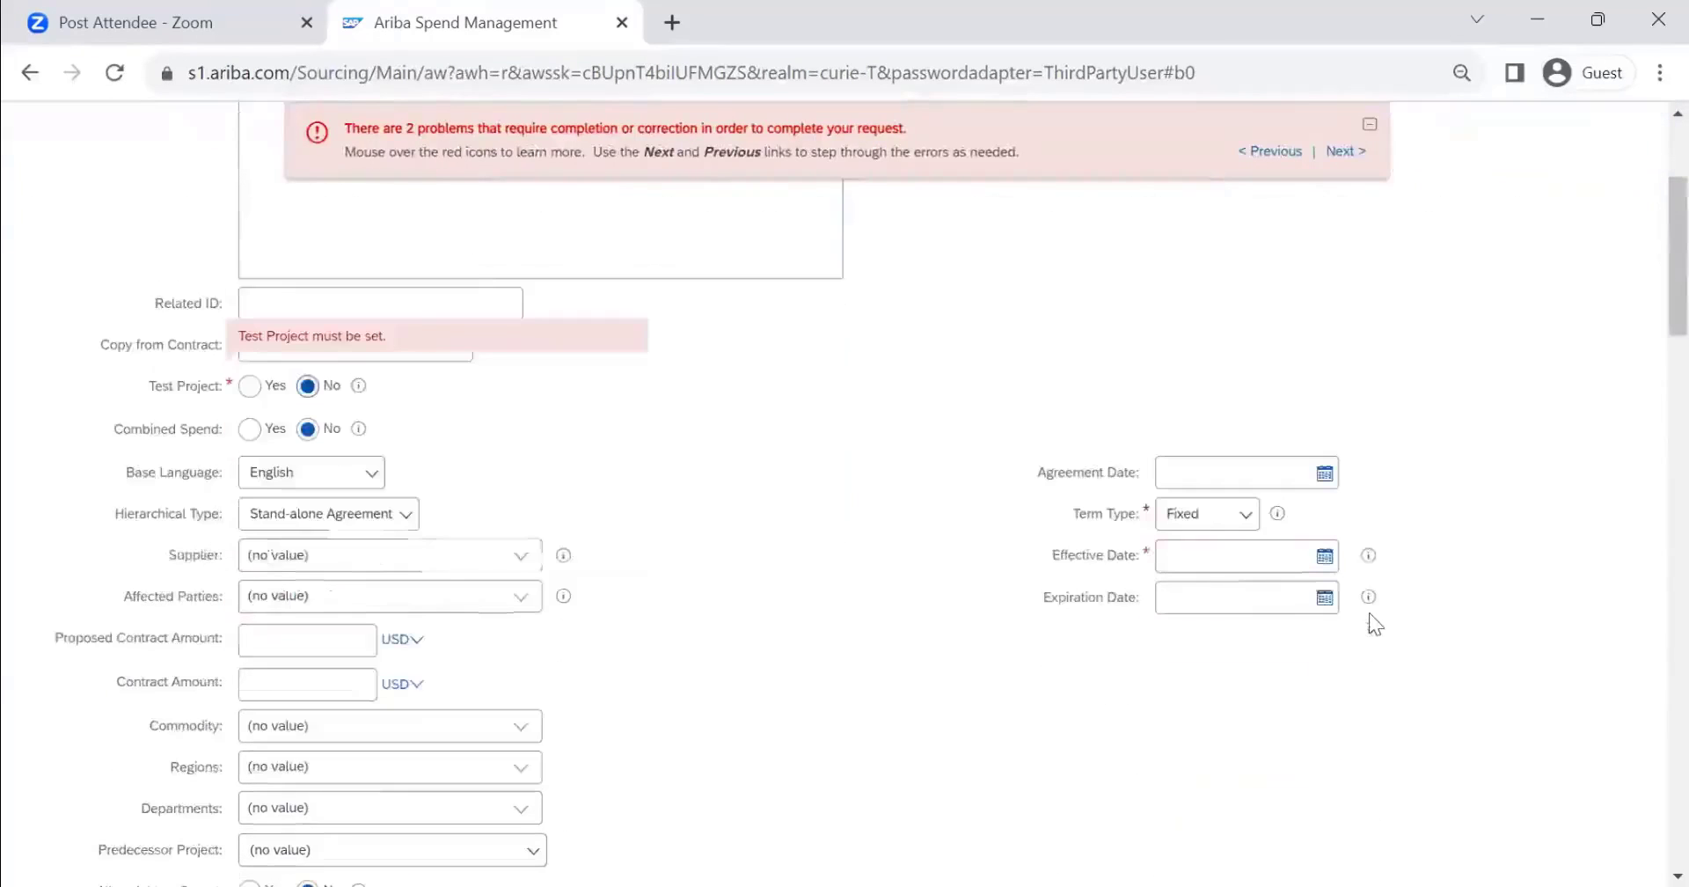
left_click(1324, 555)
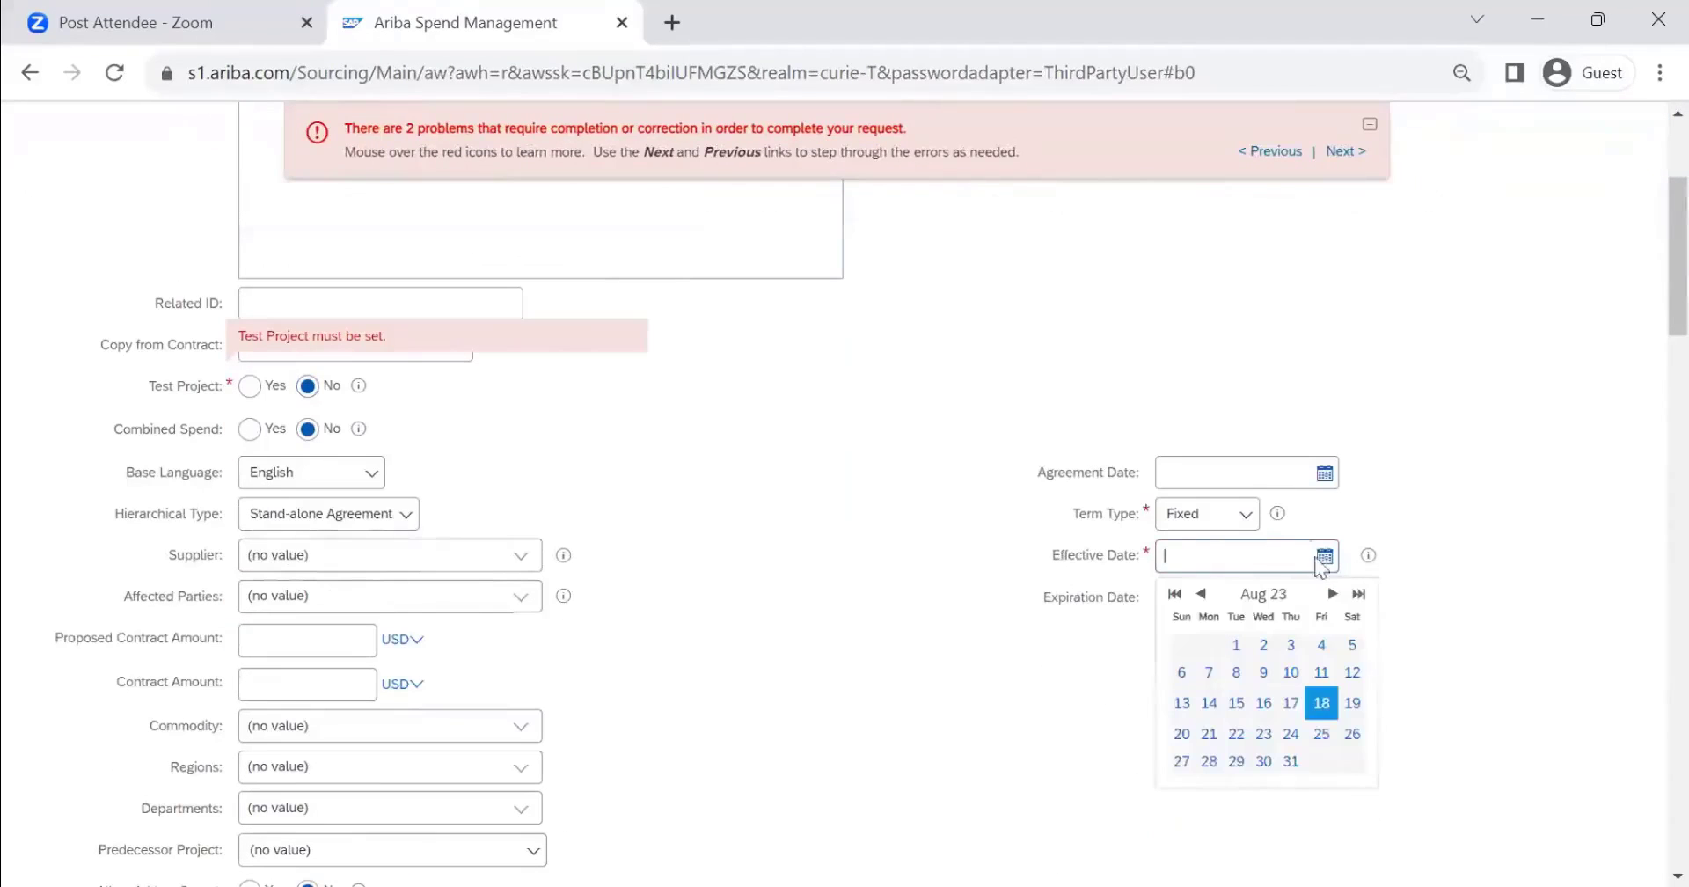
left_click(1322, 702)
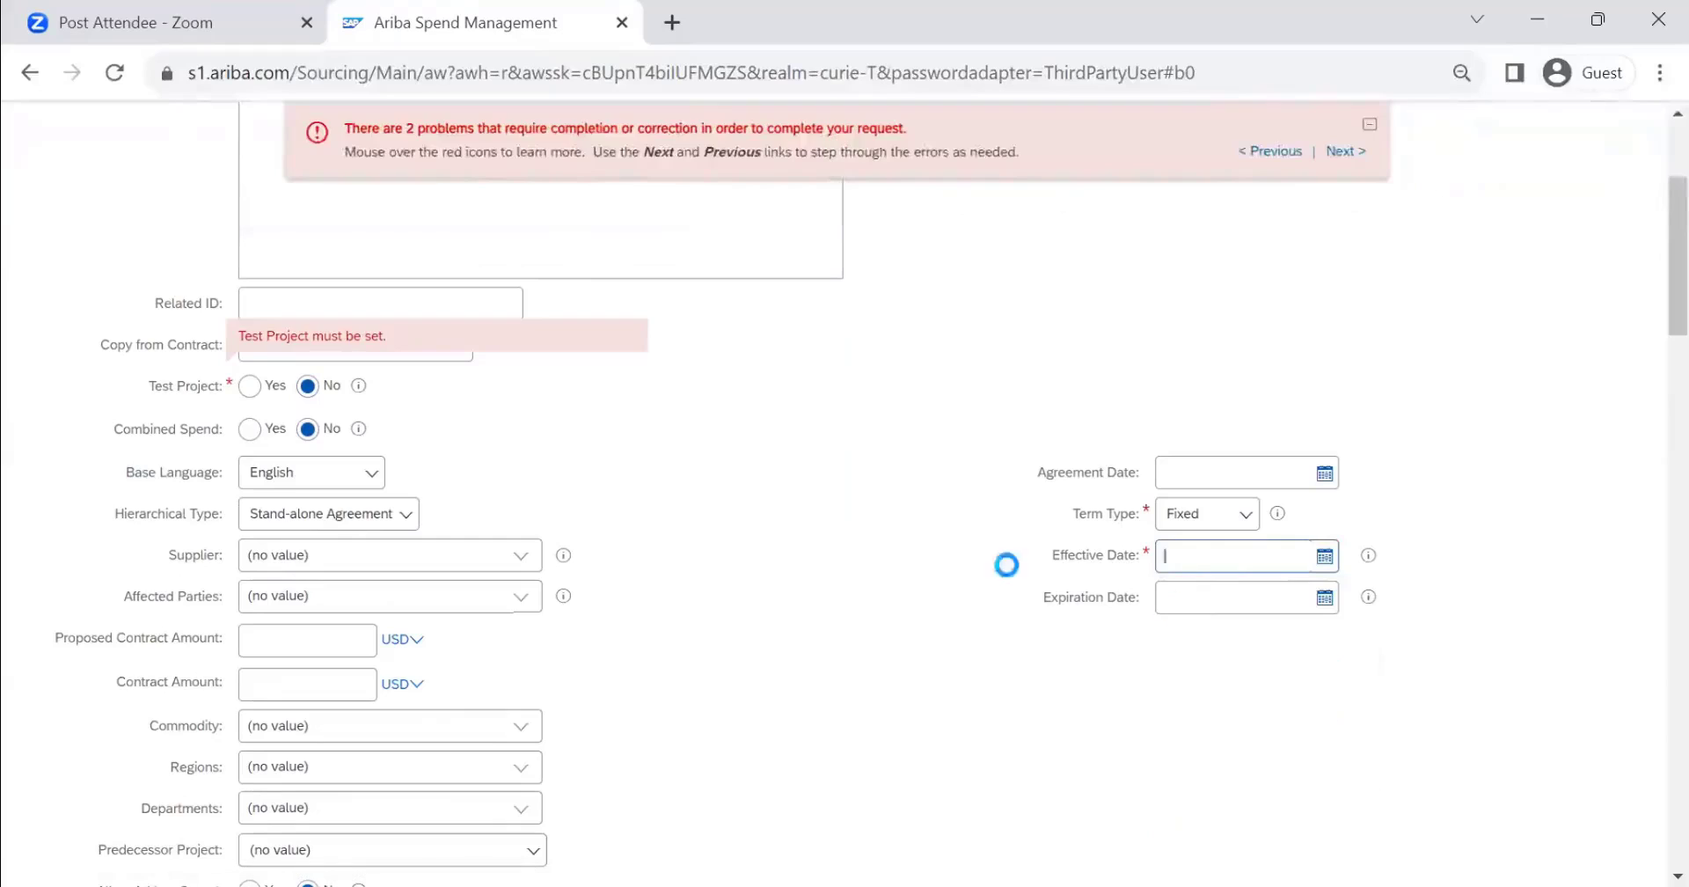
Step: Find the Ariba Best Practice Contracting Template on page 2 of the template list and answer its agreement question with Our Main Agreement Template
scroll(906, 556, "down", 12)
scroll(890, 556, "down", 15)
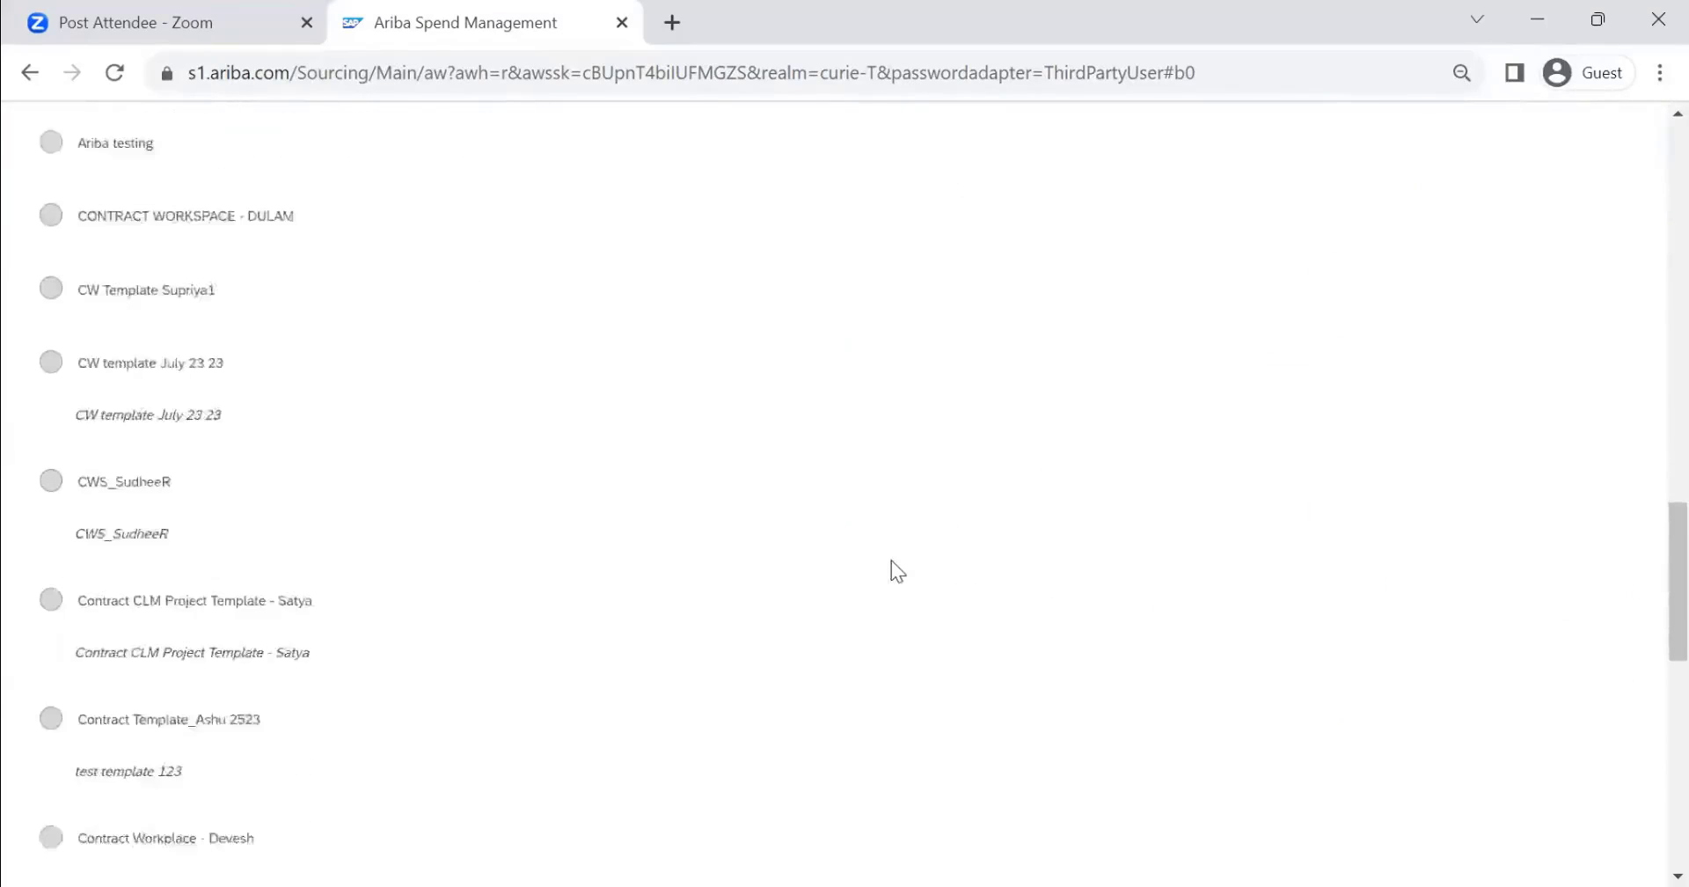
left_click(1523, 695)
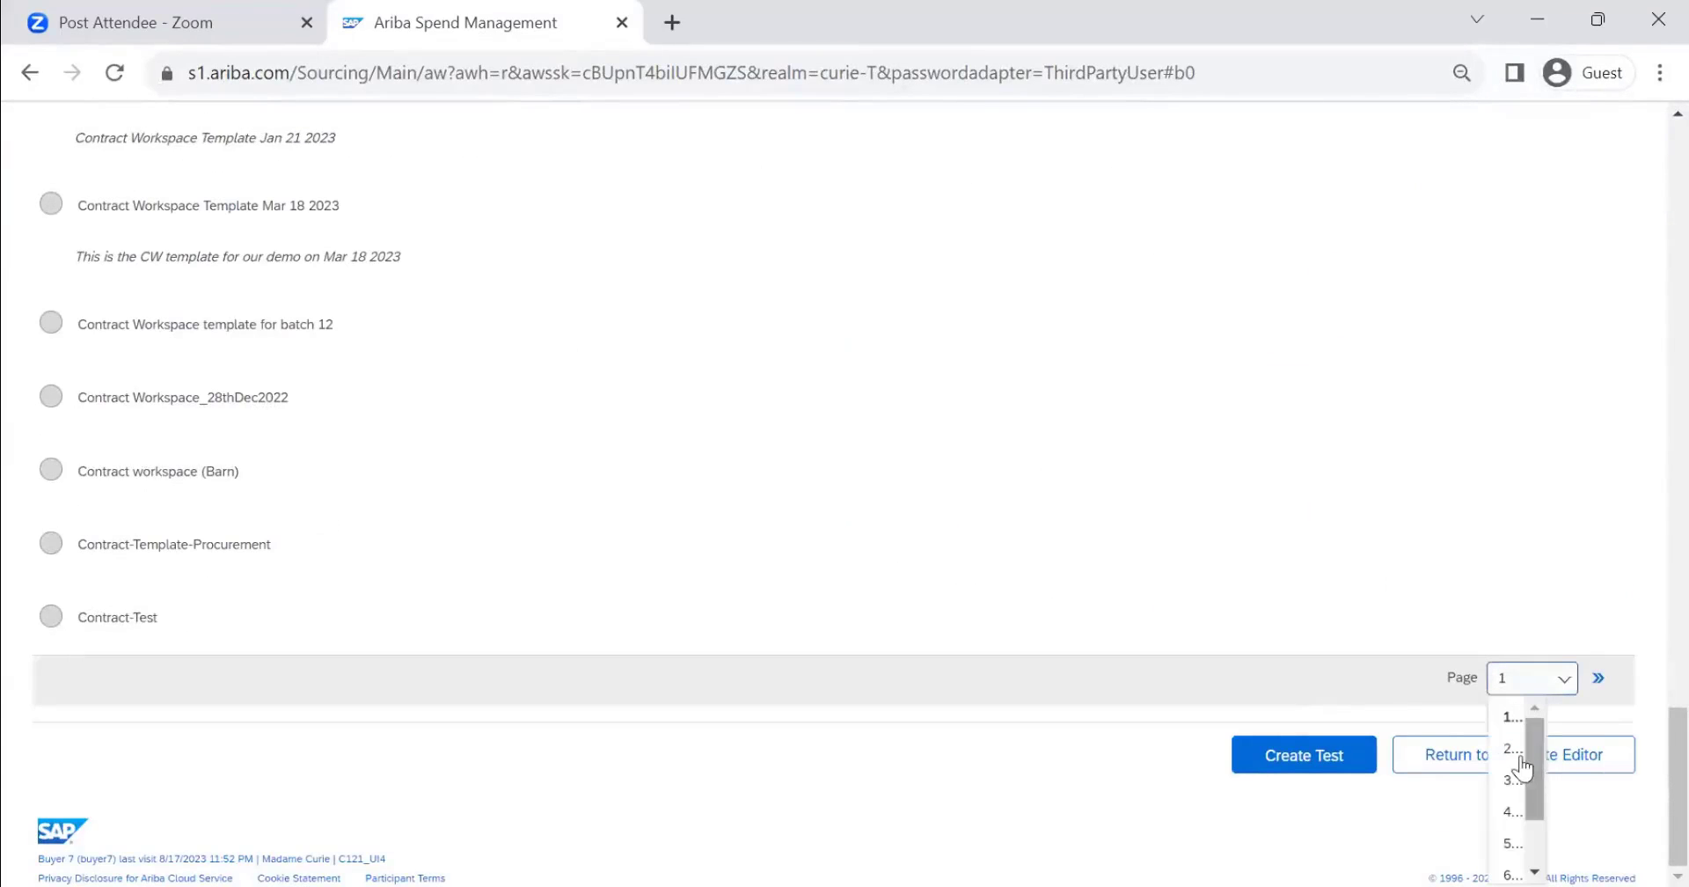
left_click(1510, 744)
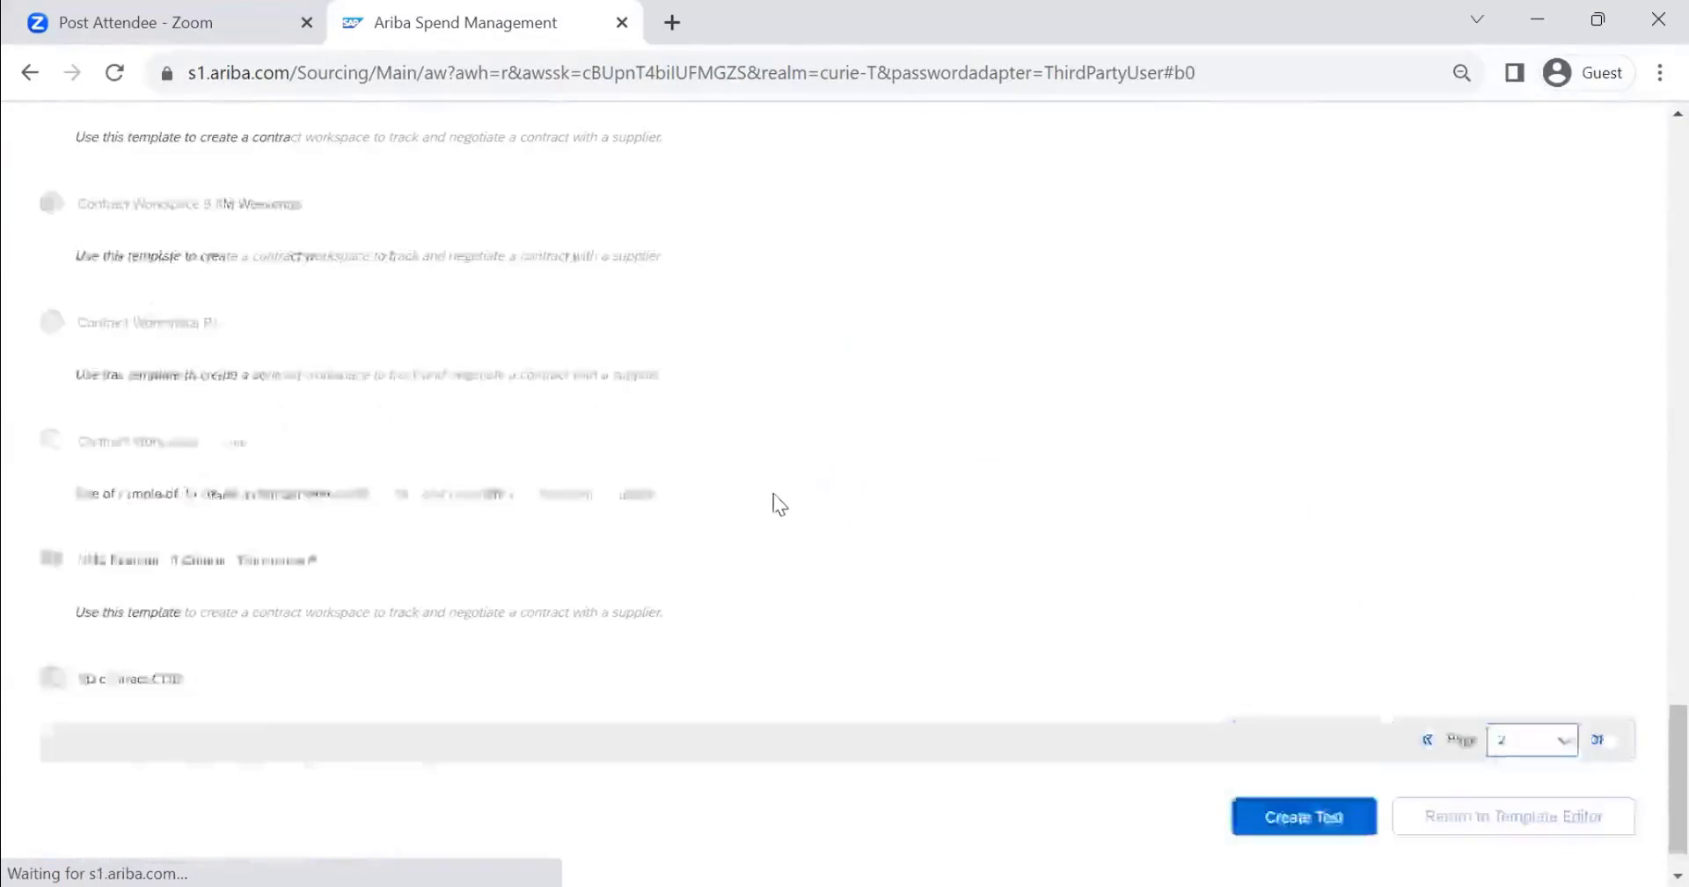
scroll(770, 498, "up", 20)
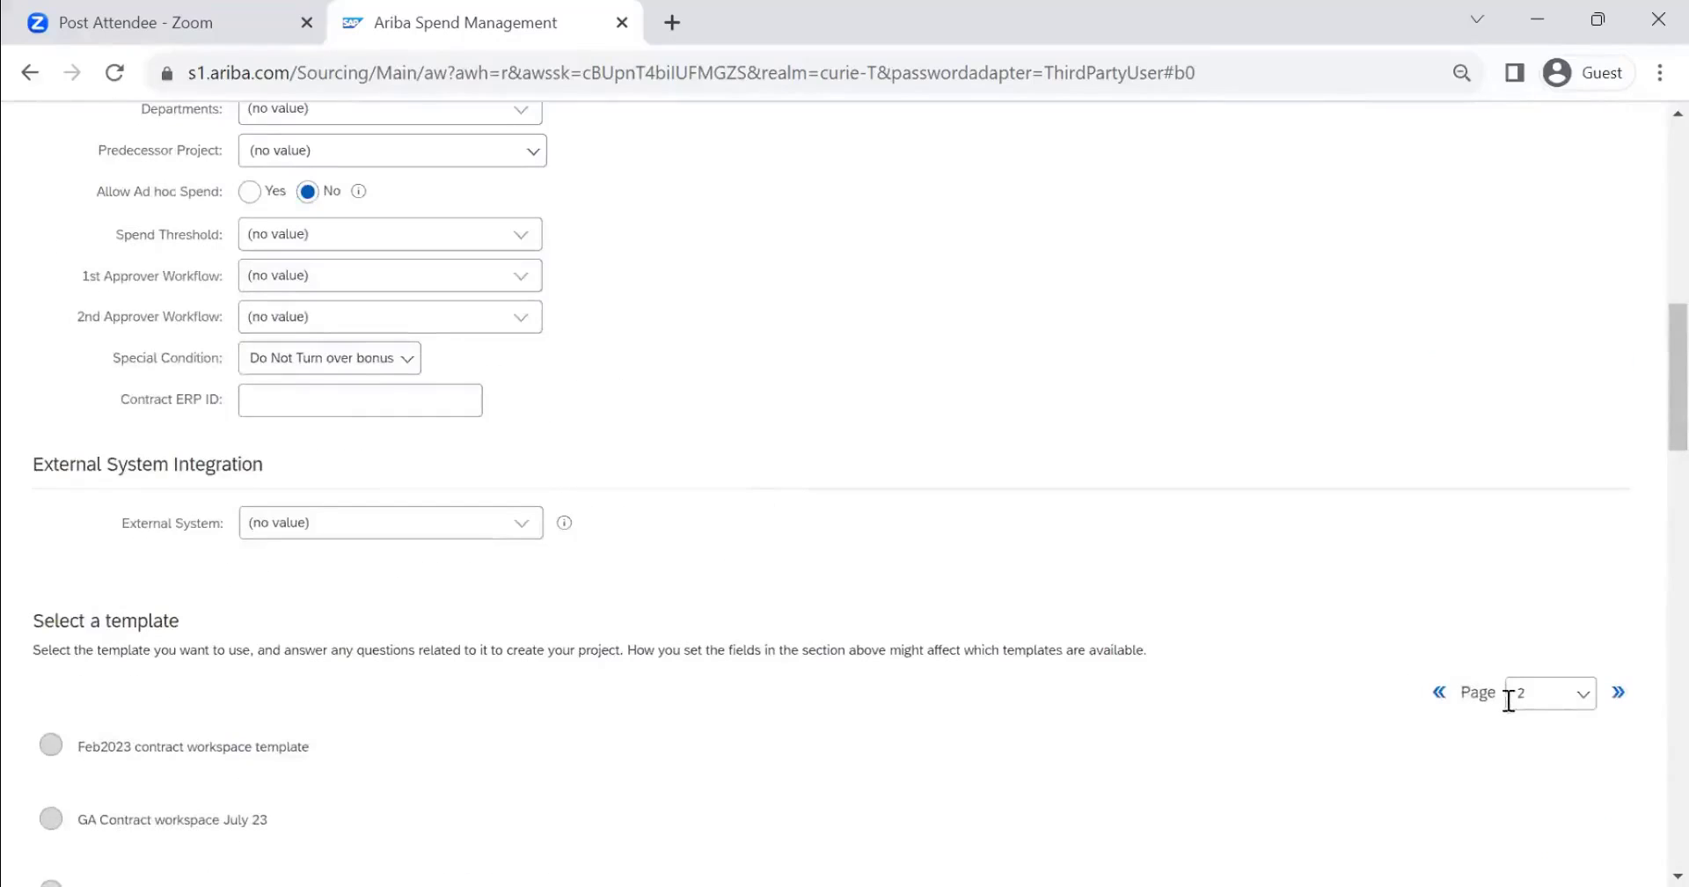
scroll(1507, 698, "down", 2)
scroll(338, 493, "down", 15)
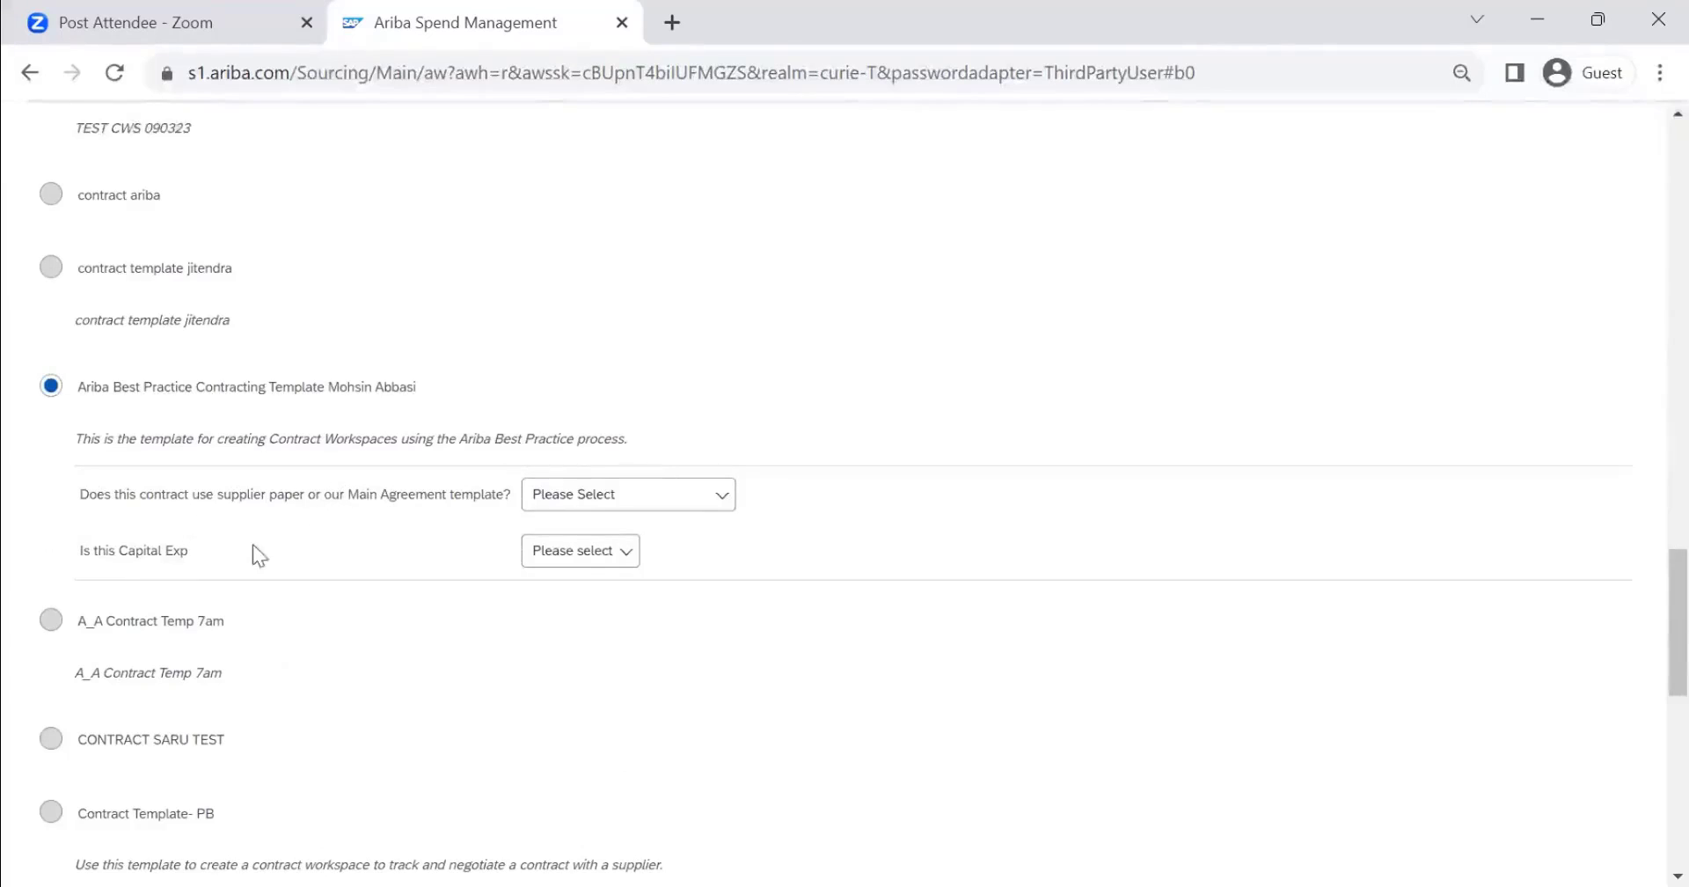
left_click(671, 500)
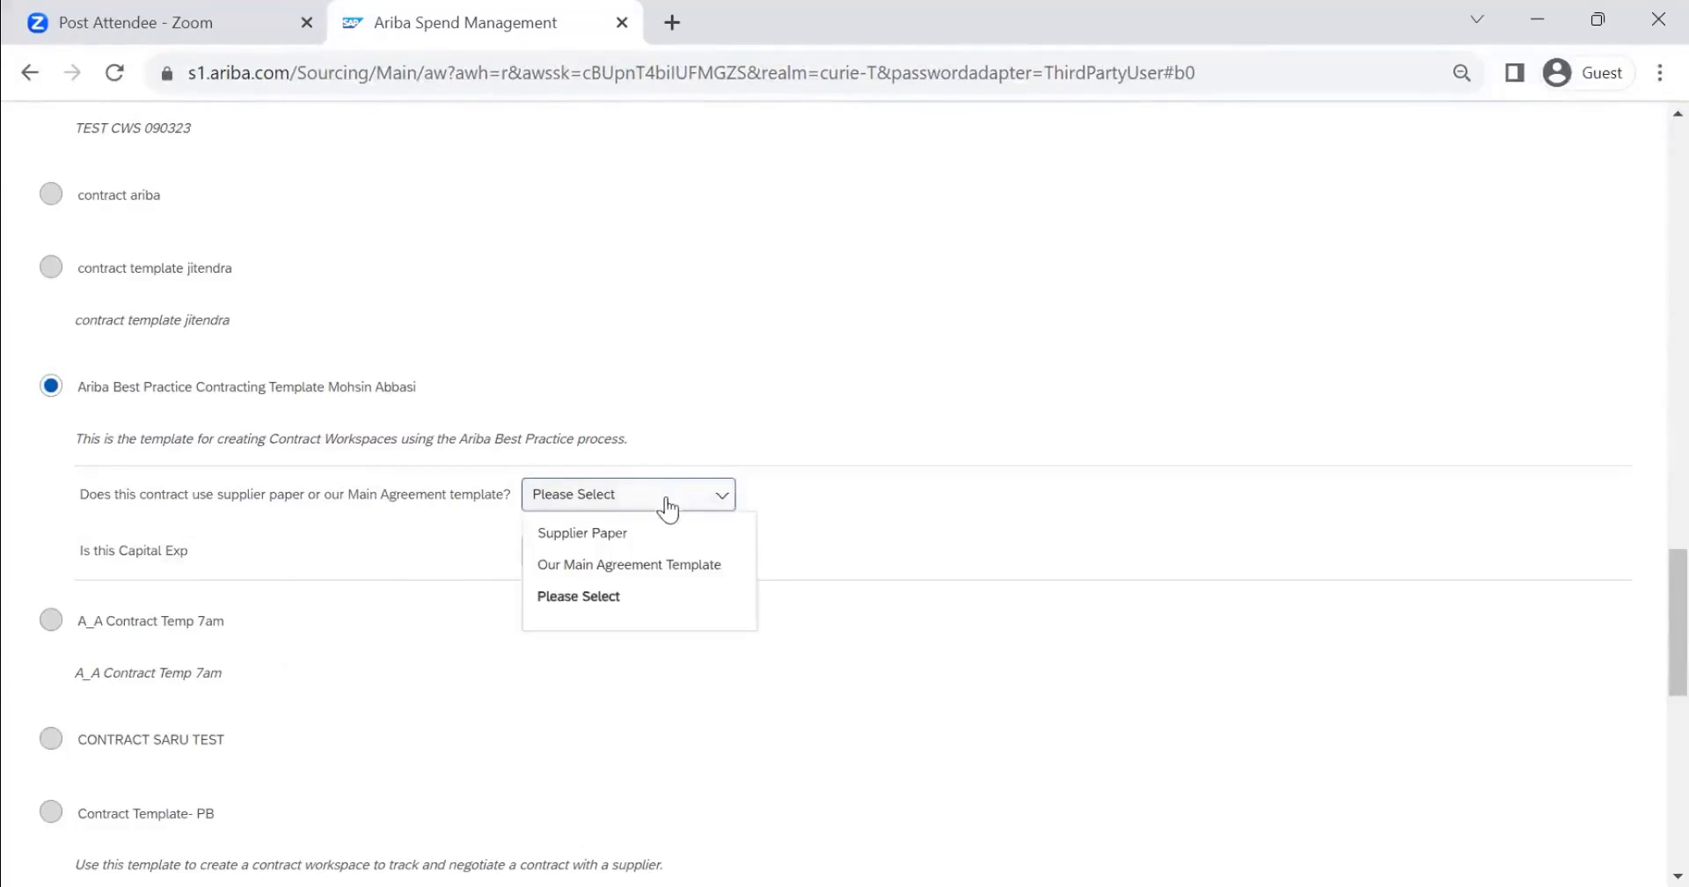
left_click(647, 560)
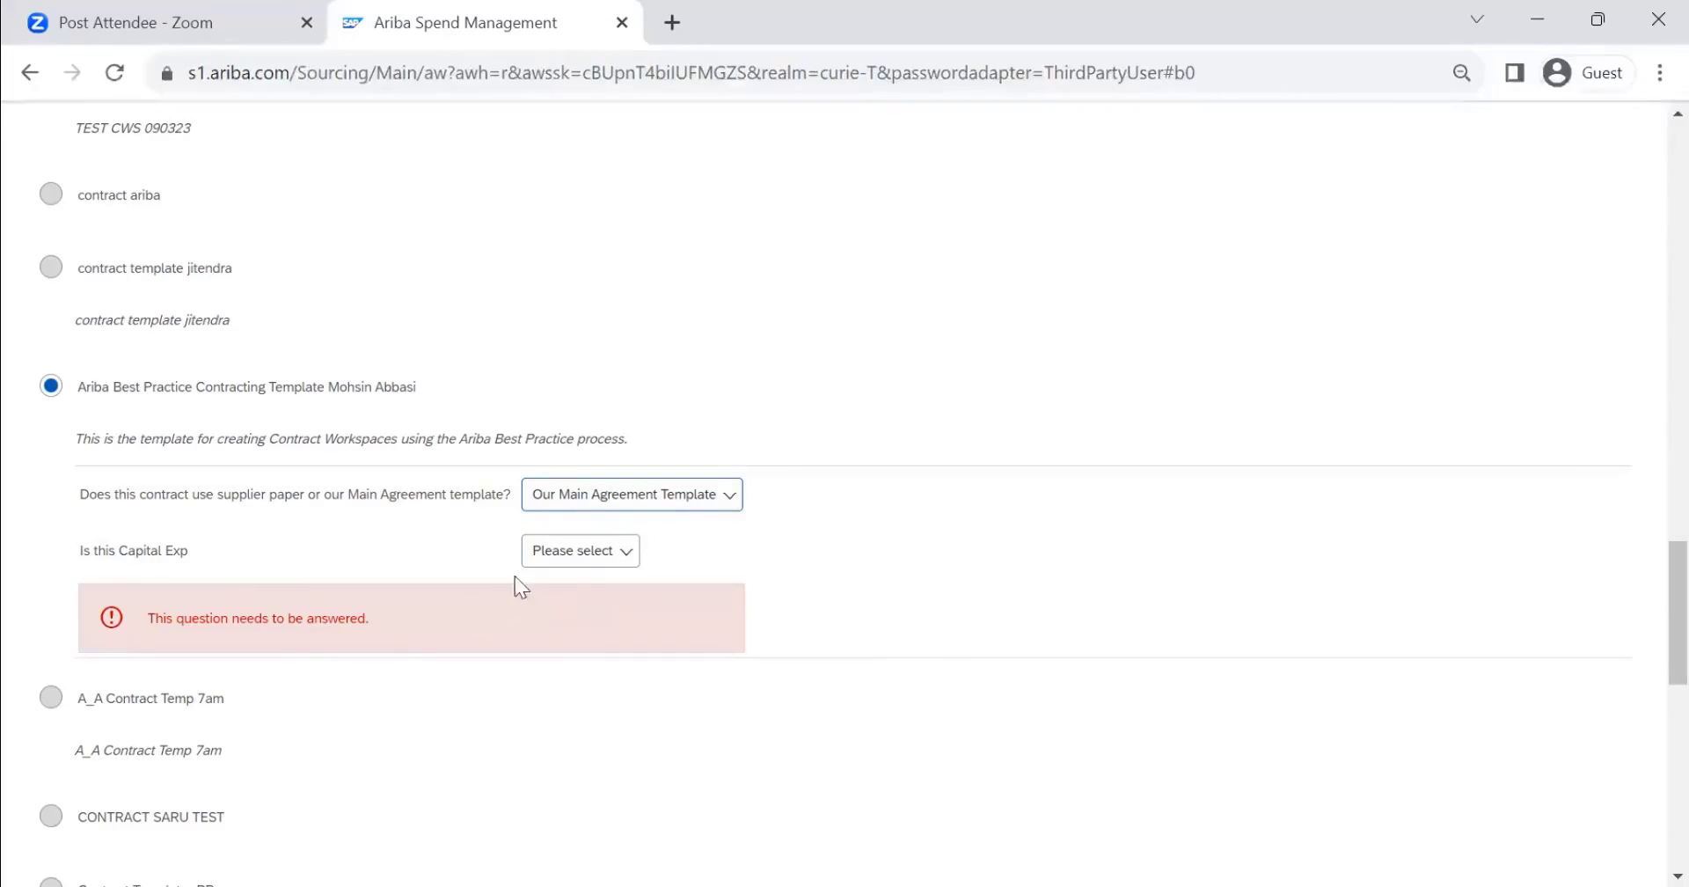
Step: Answer Yes to the template's "Is this Capital Exp" question and create the test contract workspace
scroll(1470, 563, "up", 20)
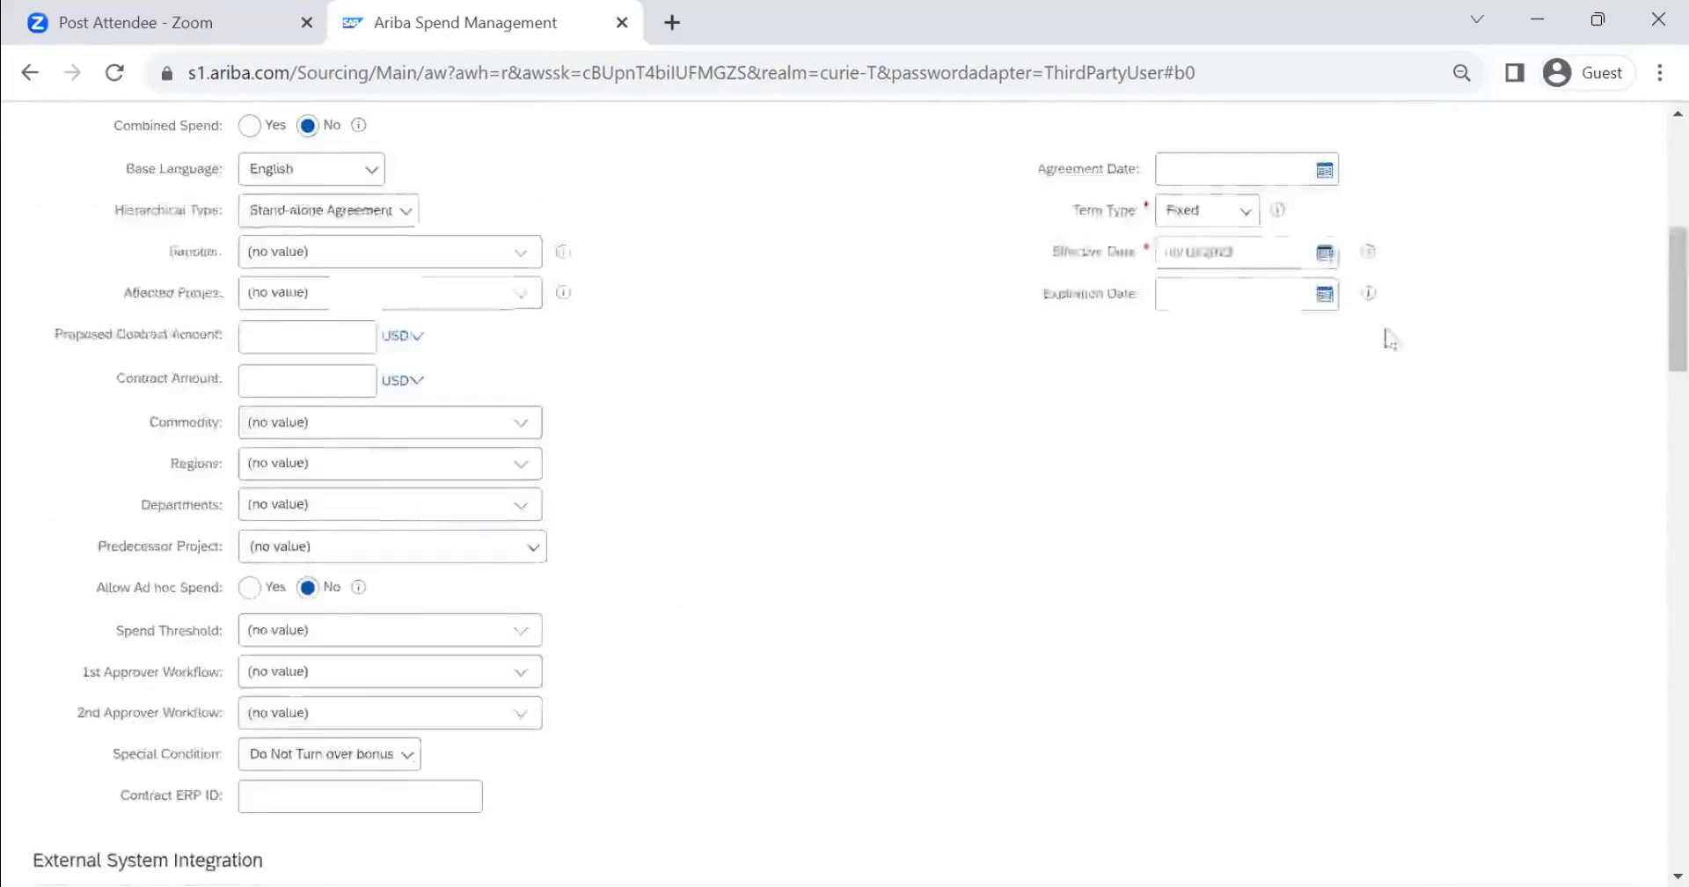
left_click(1326, 183)
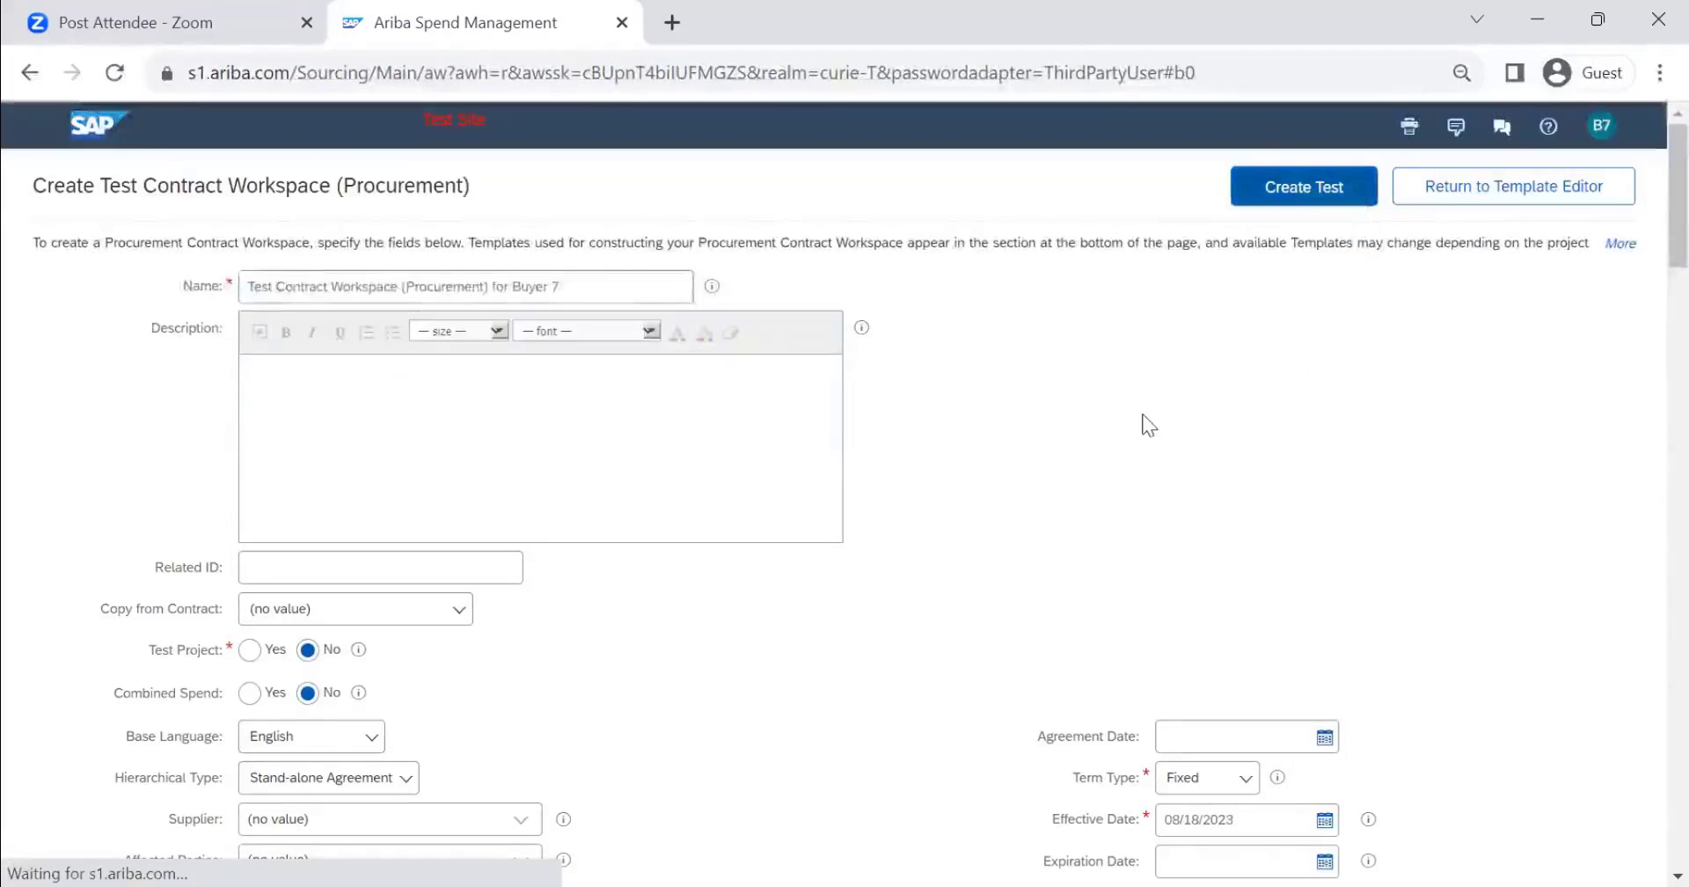
scroll(1029, 535, "down", 20)
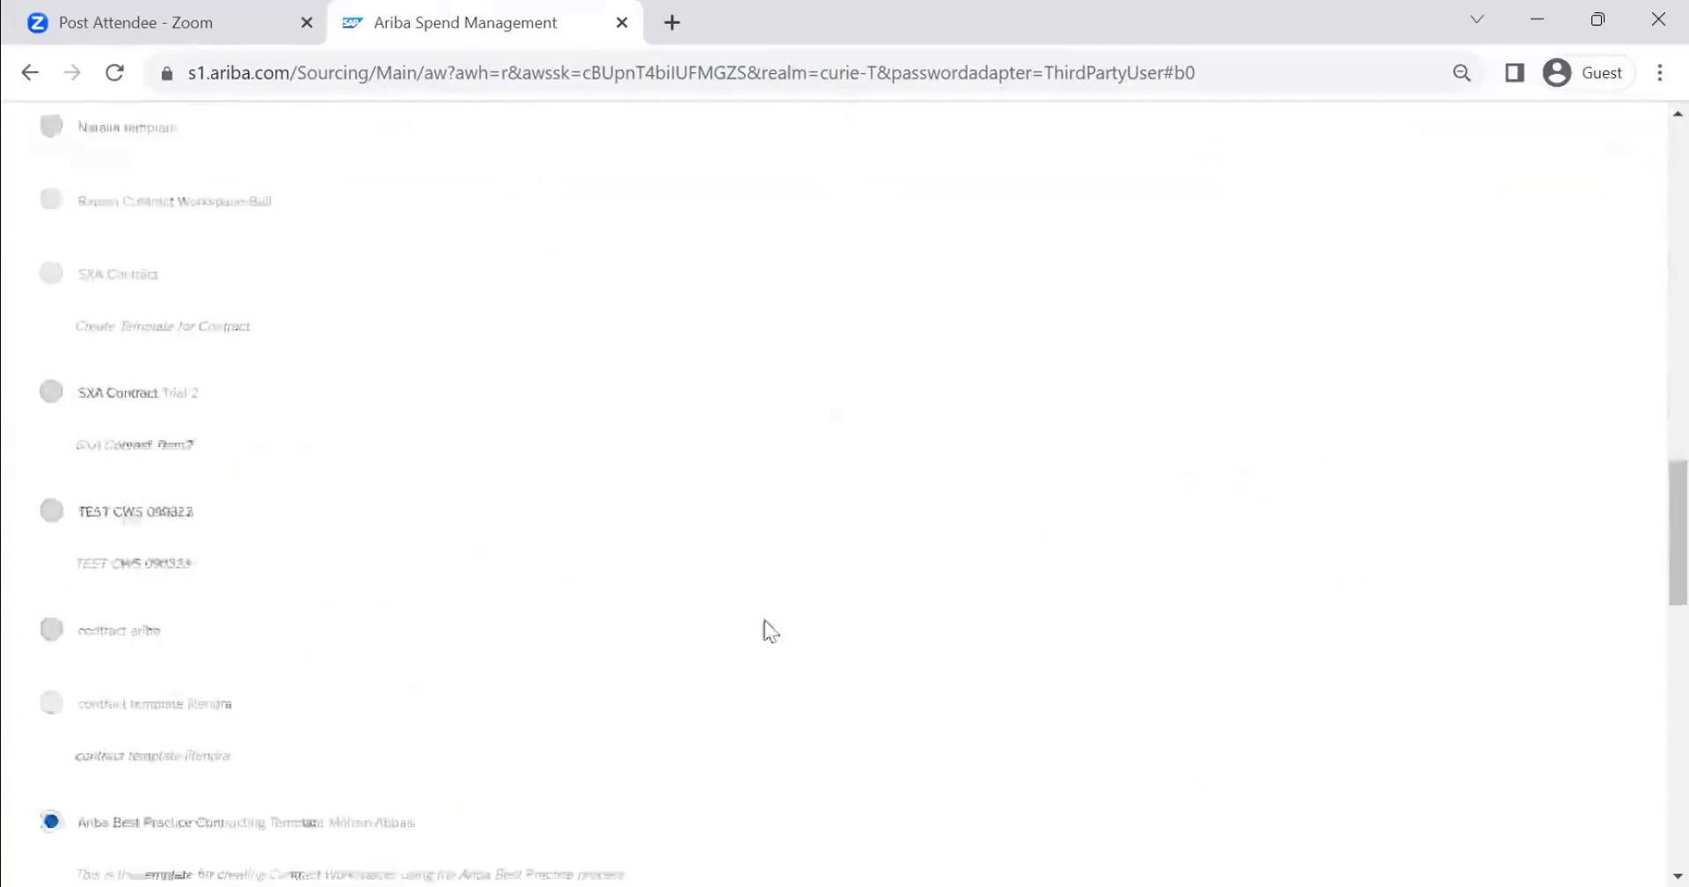
scroll(753, 557, "up", 4)
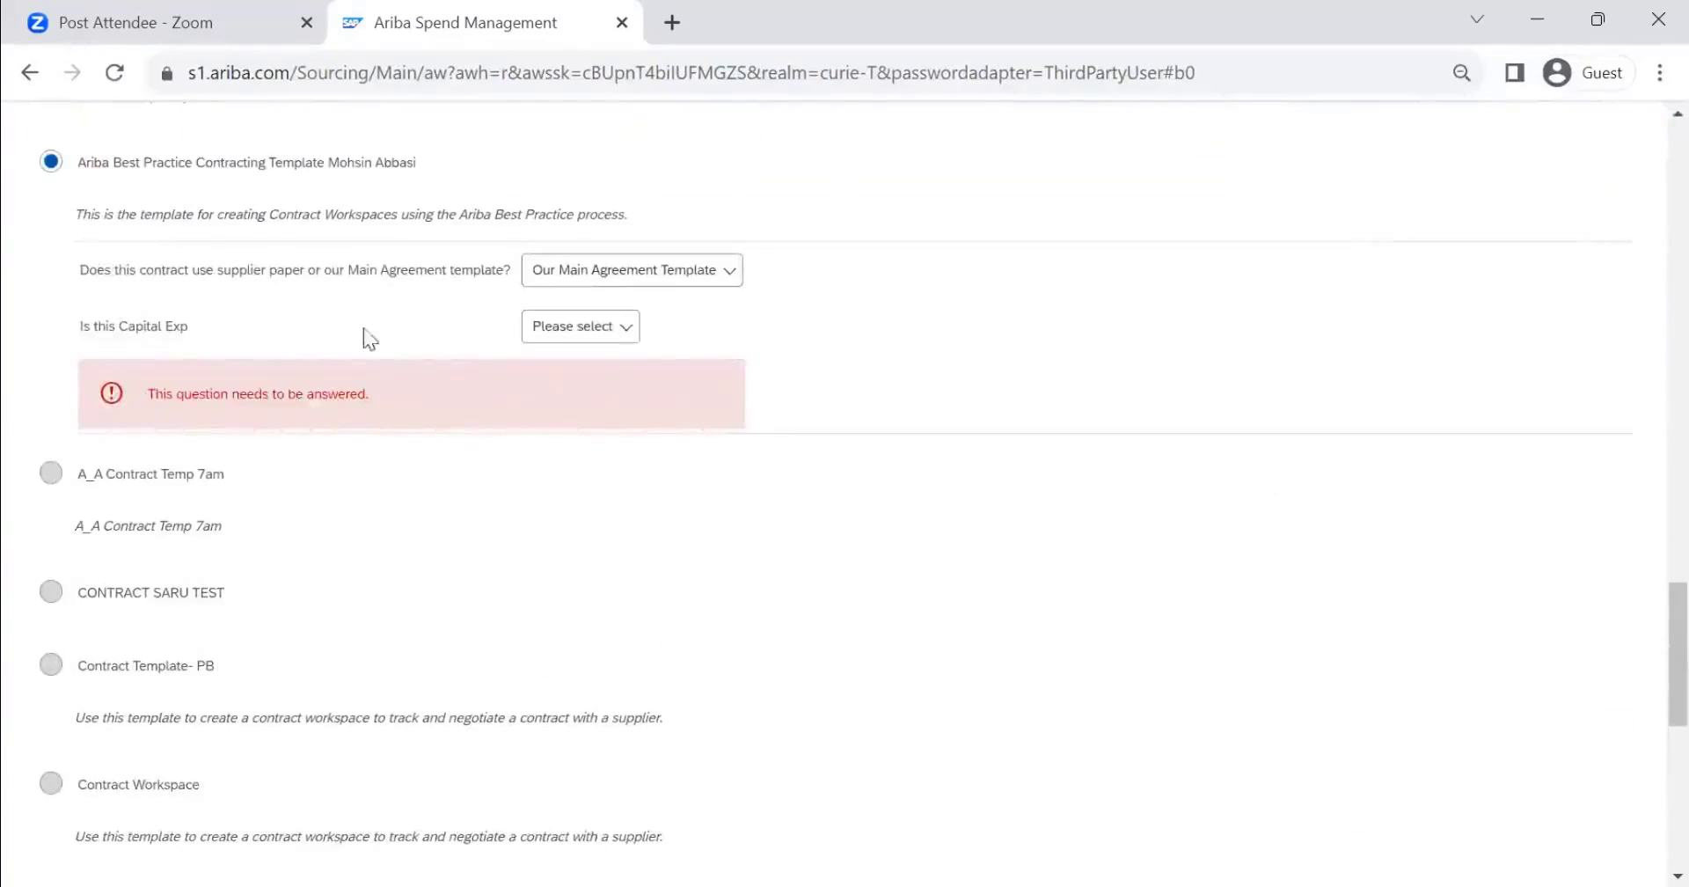
left_click(576, 331)
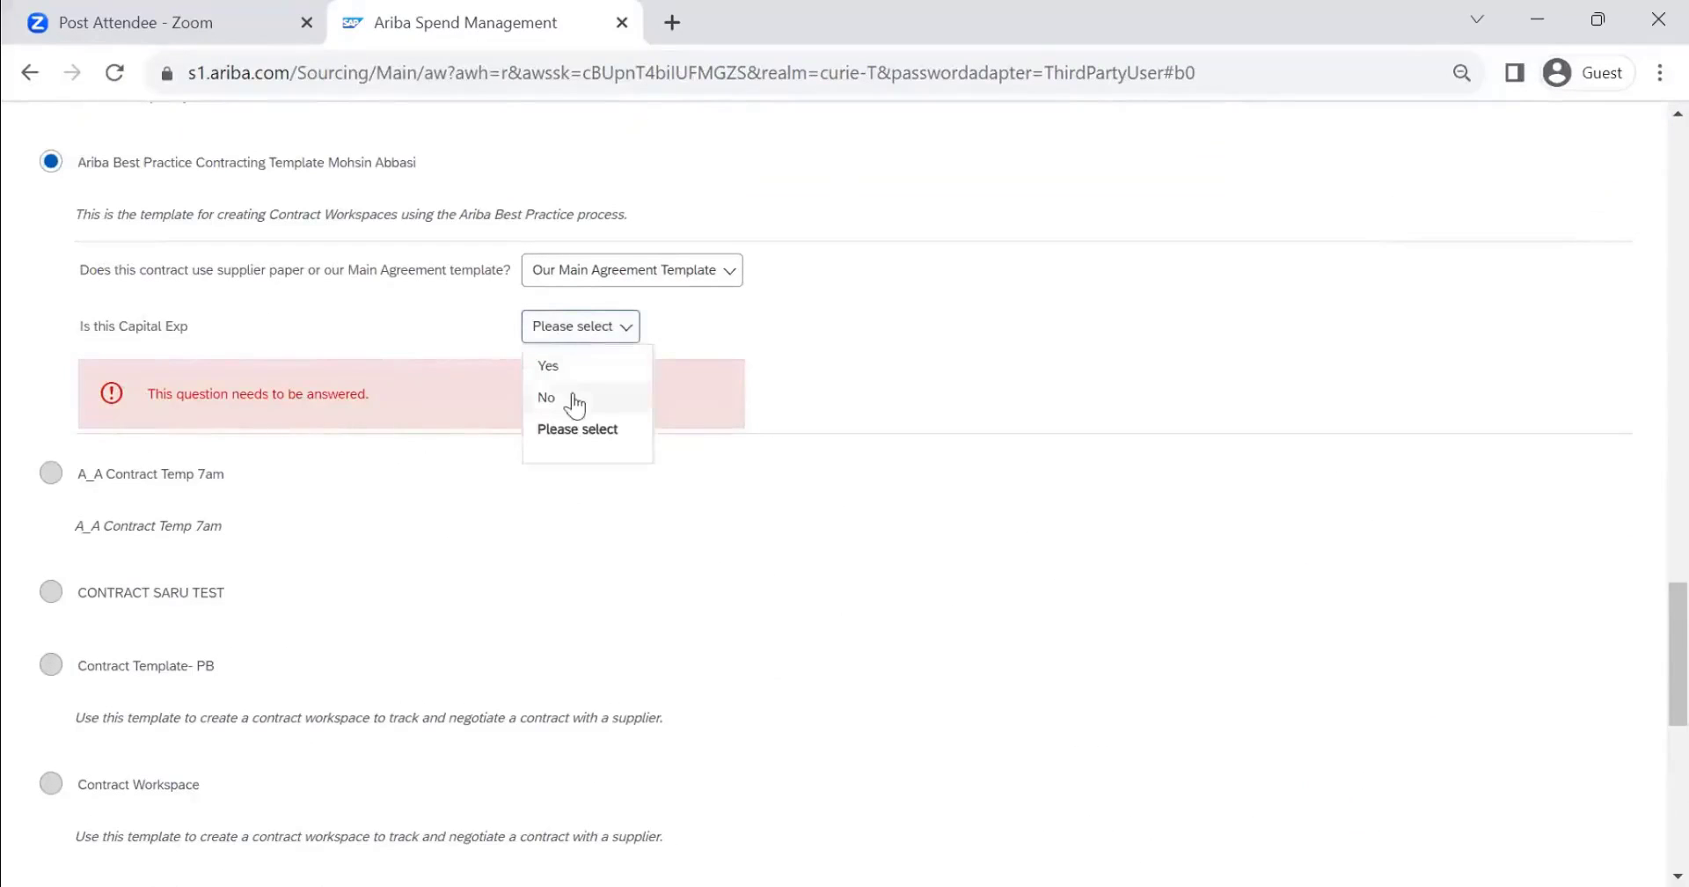
left_click(586, 368)
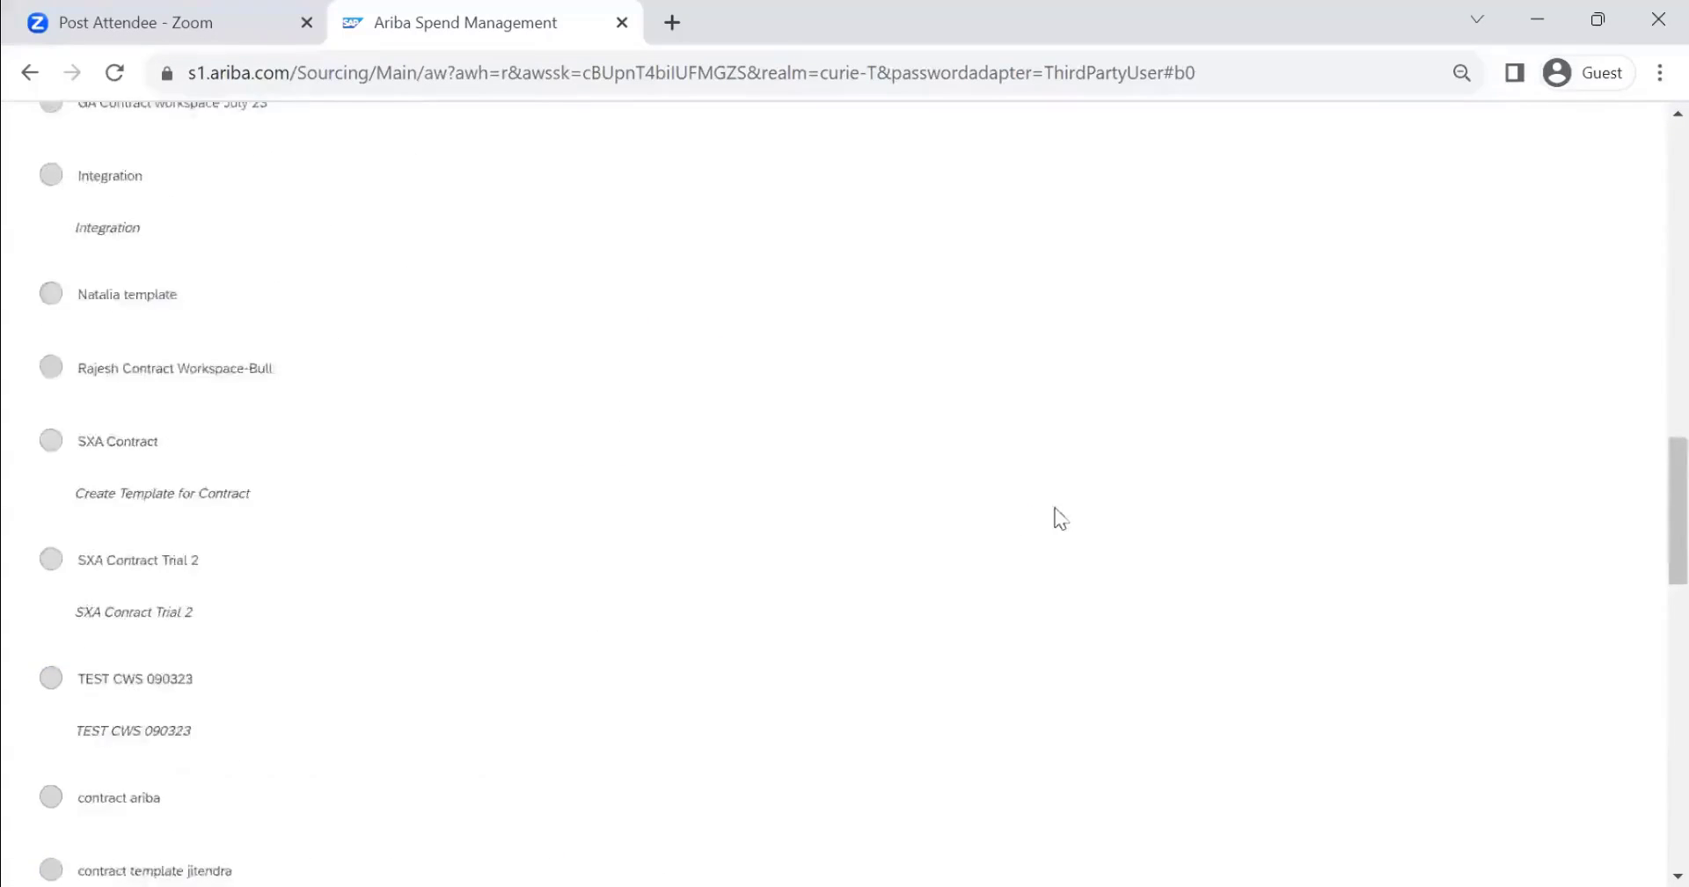
scroll(1053, 499, "up", 2)
left_click(1311, 193)
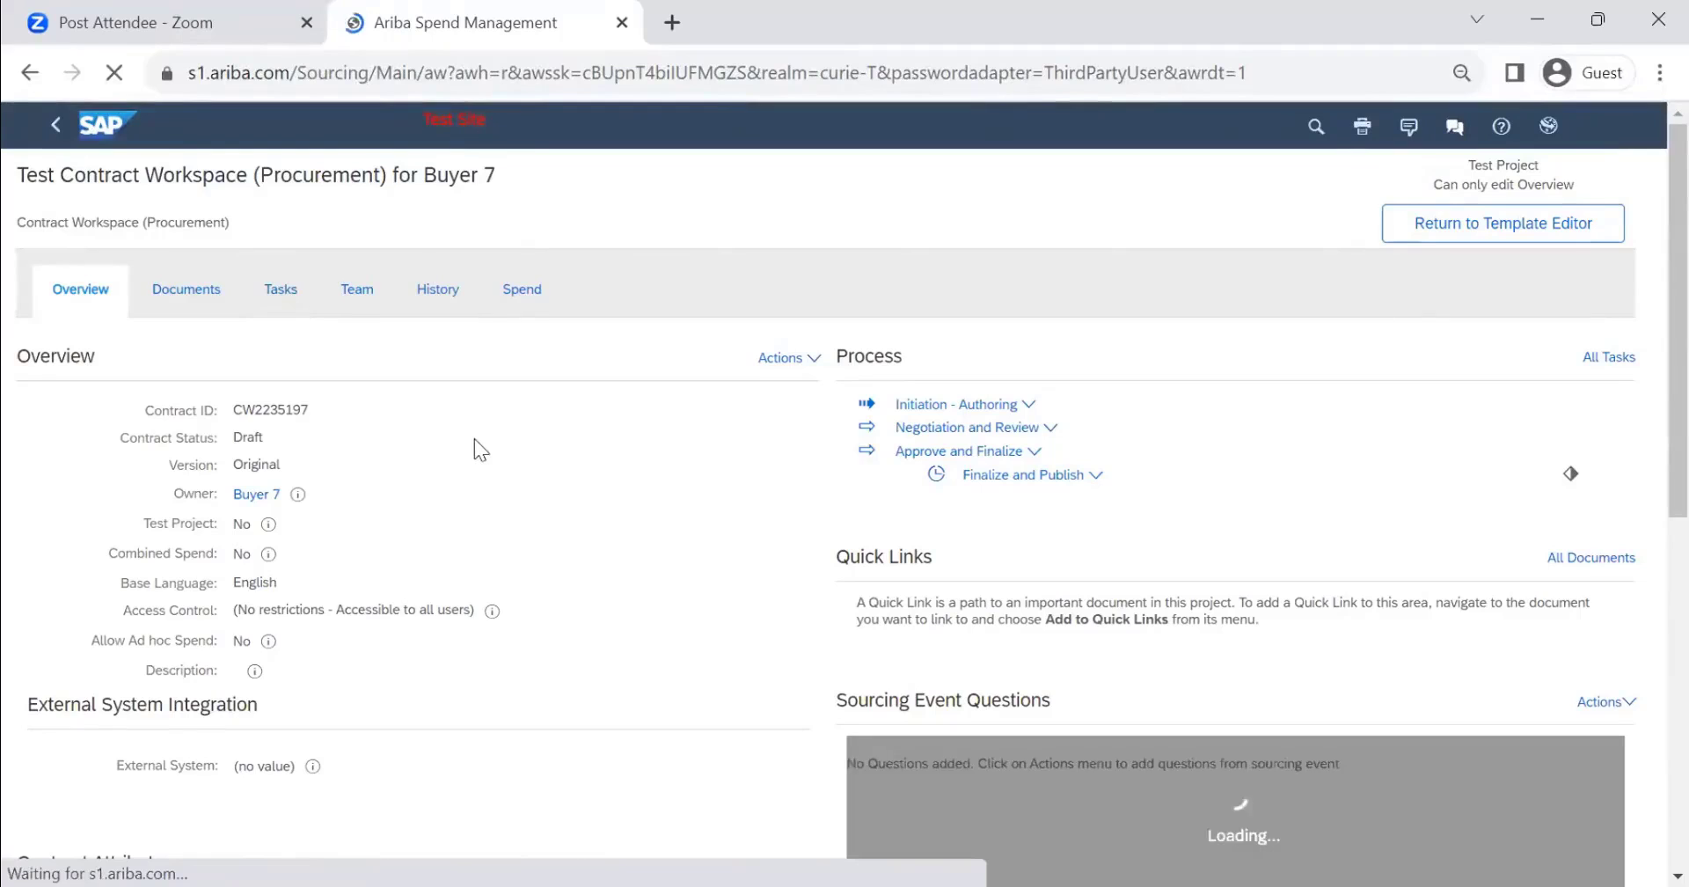
Step: Examine the custom approval flow of the test workspace's Approval for Capital Expenditure task and close the flow graph
left_click(302, 299)
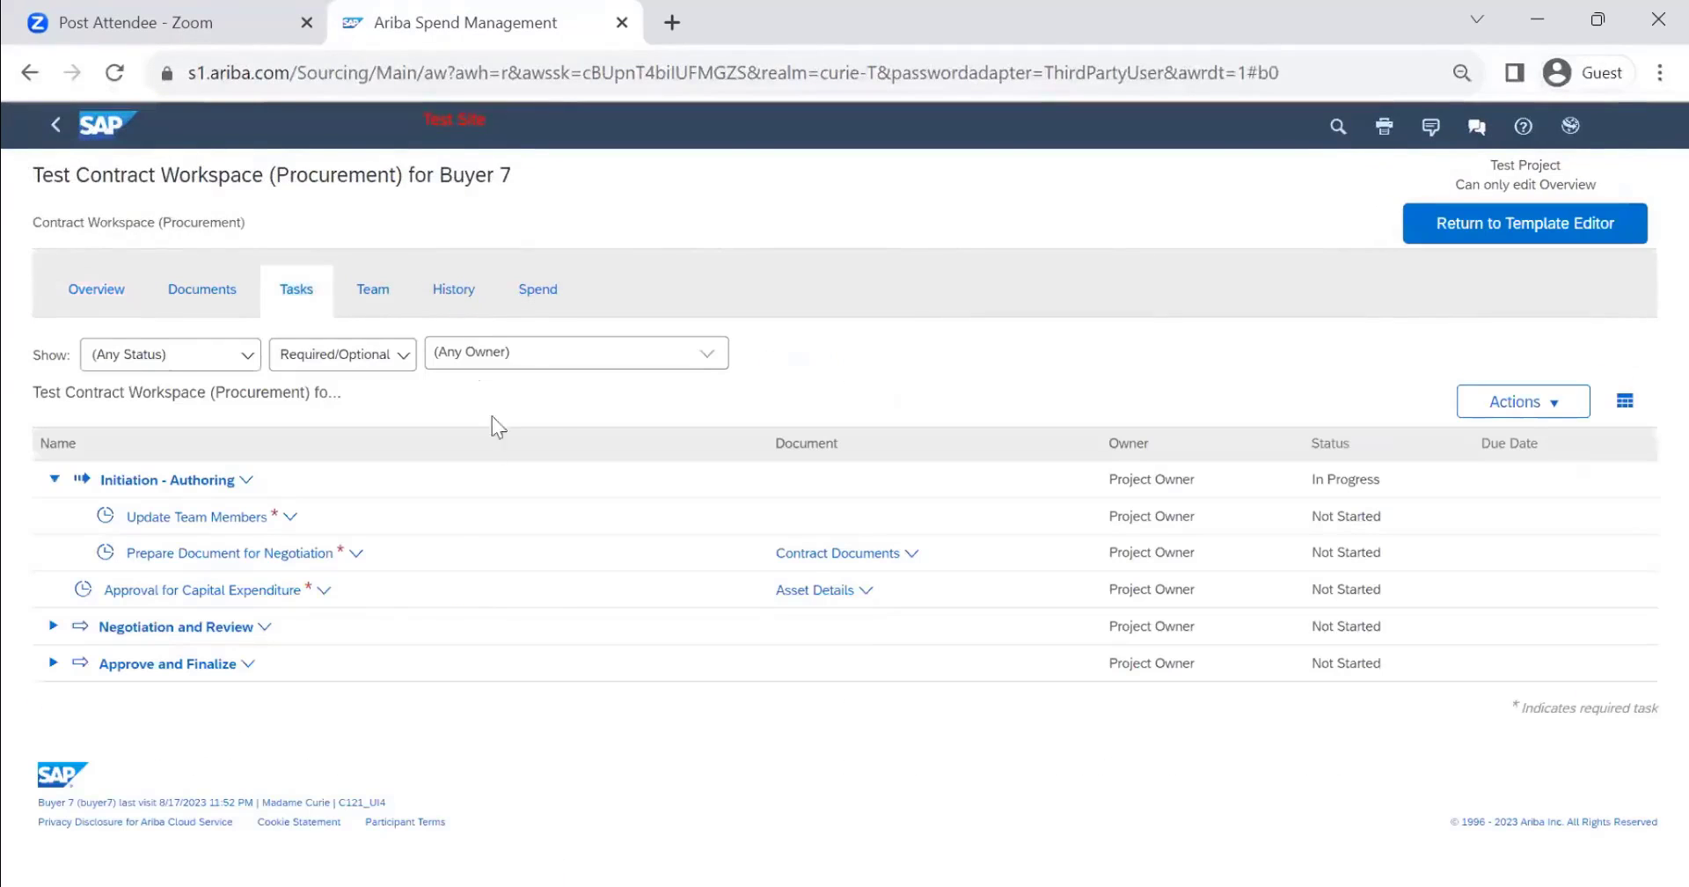
left_click(242, 600)
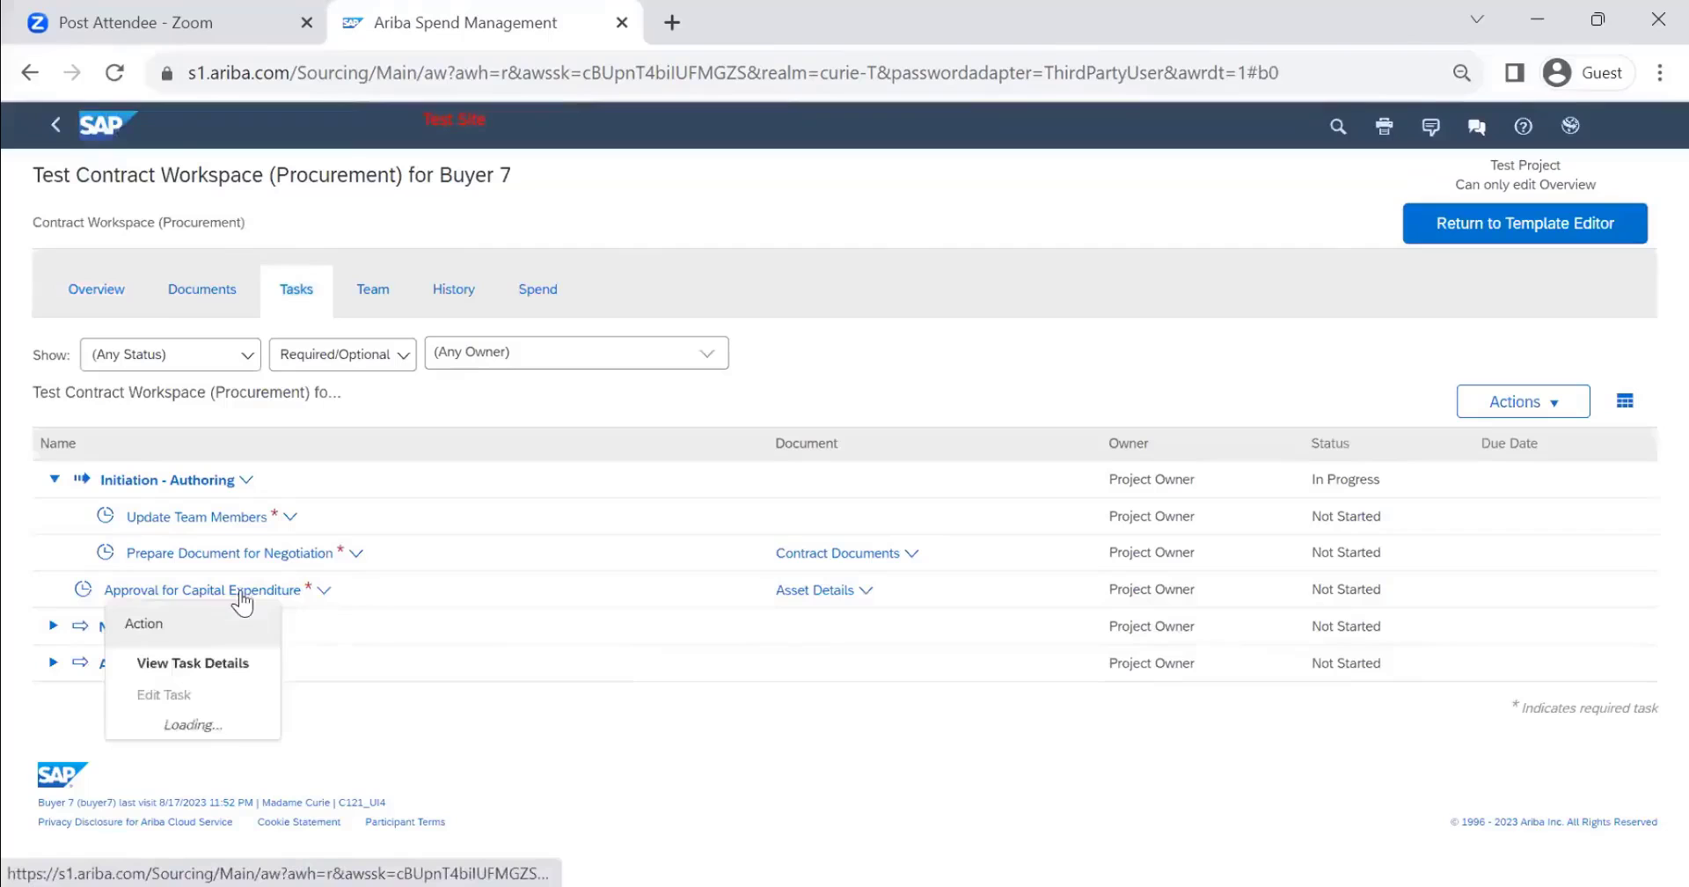
left_click(241, 665)
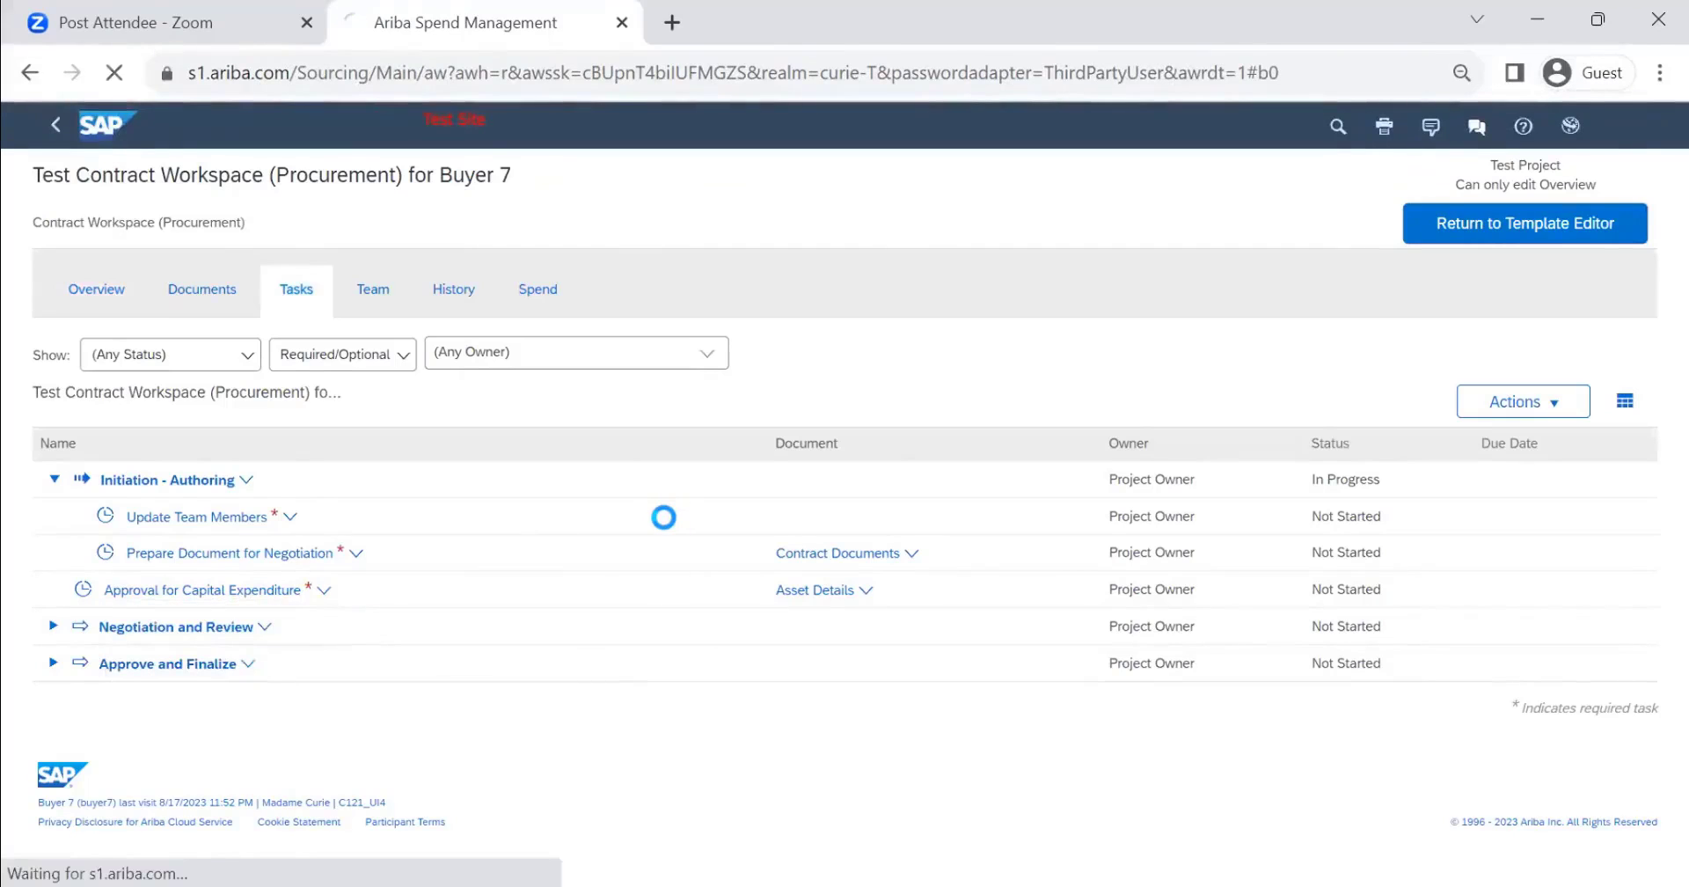
scroll(596, 475, "down", 6)
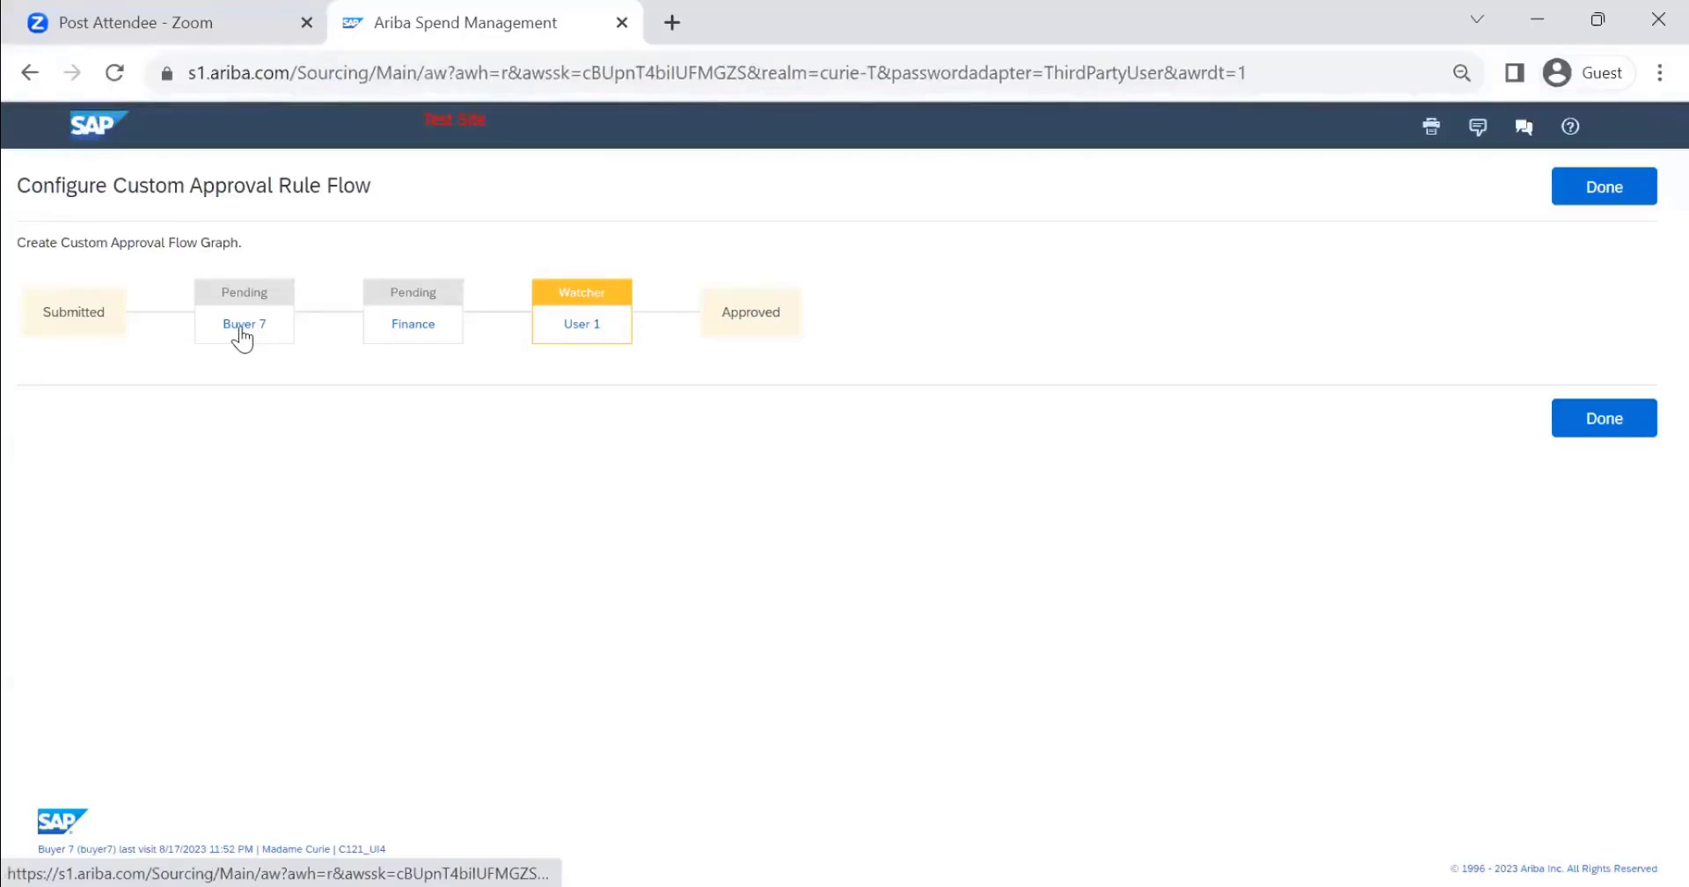
mouse_move(243, 338)
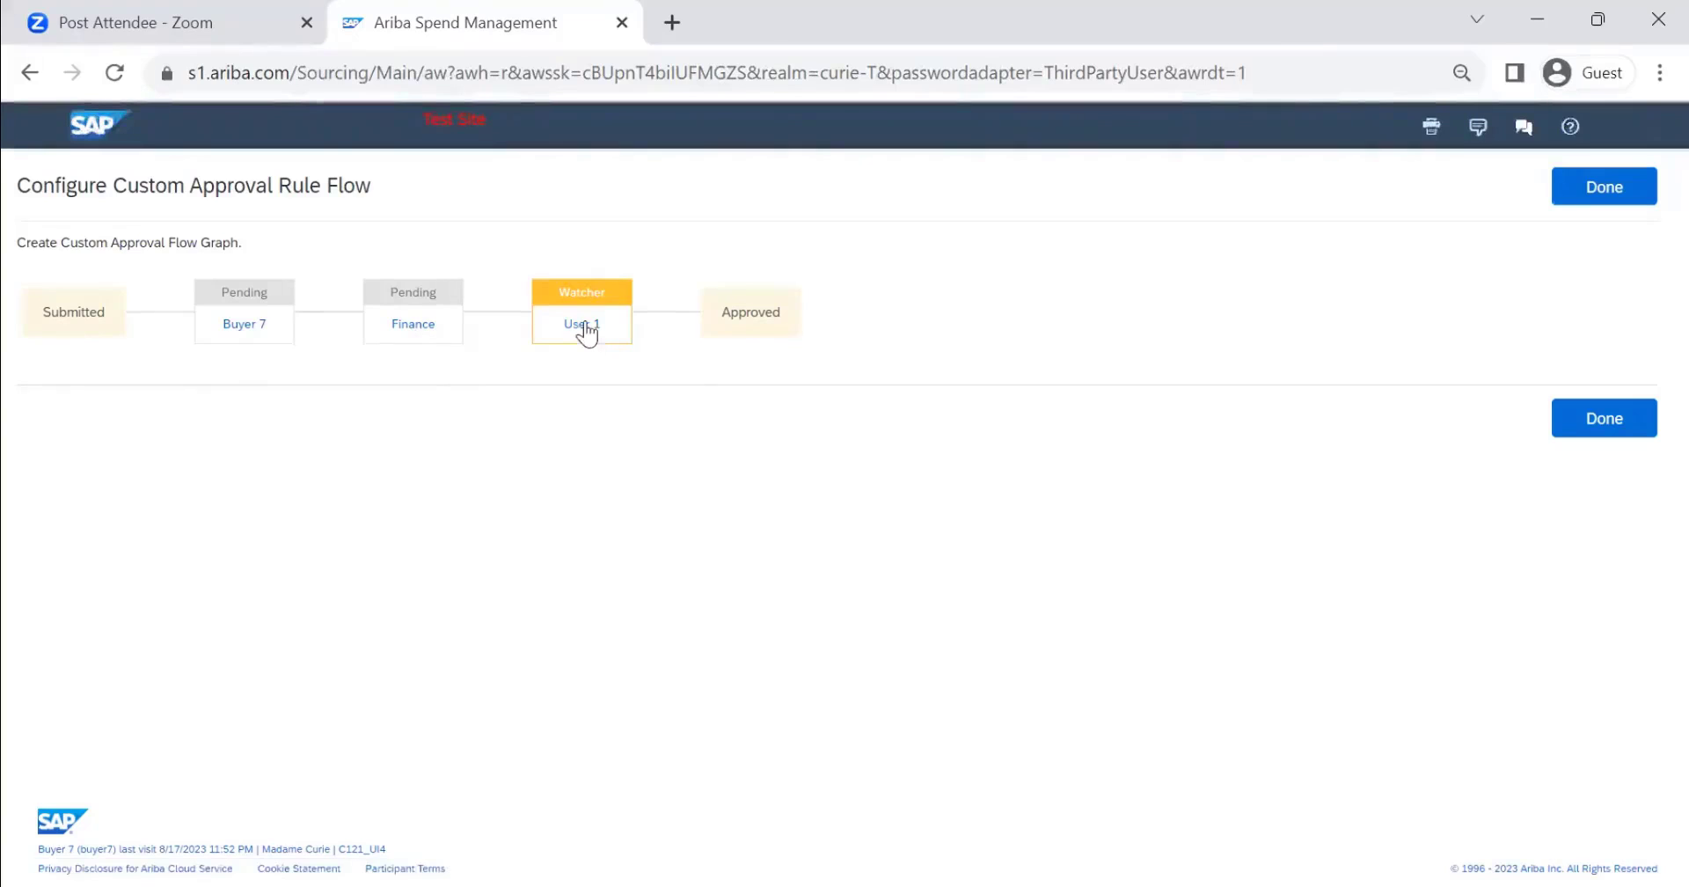
mouse_move(586, 333)
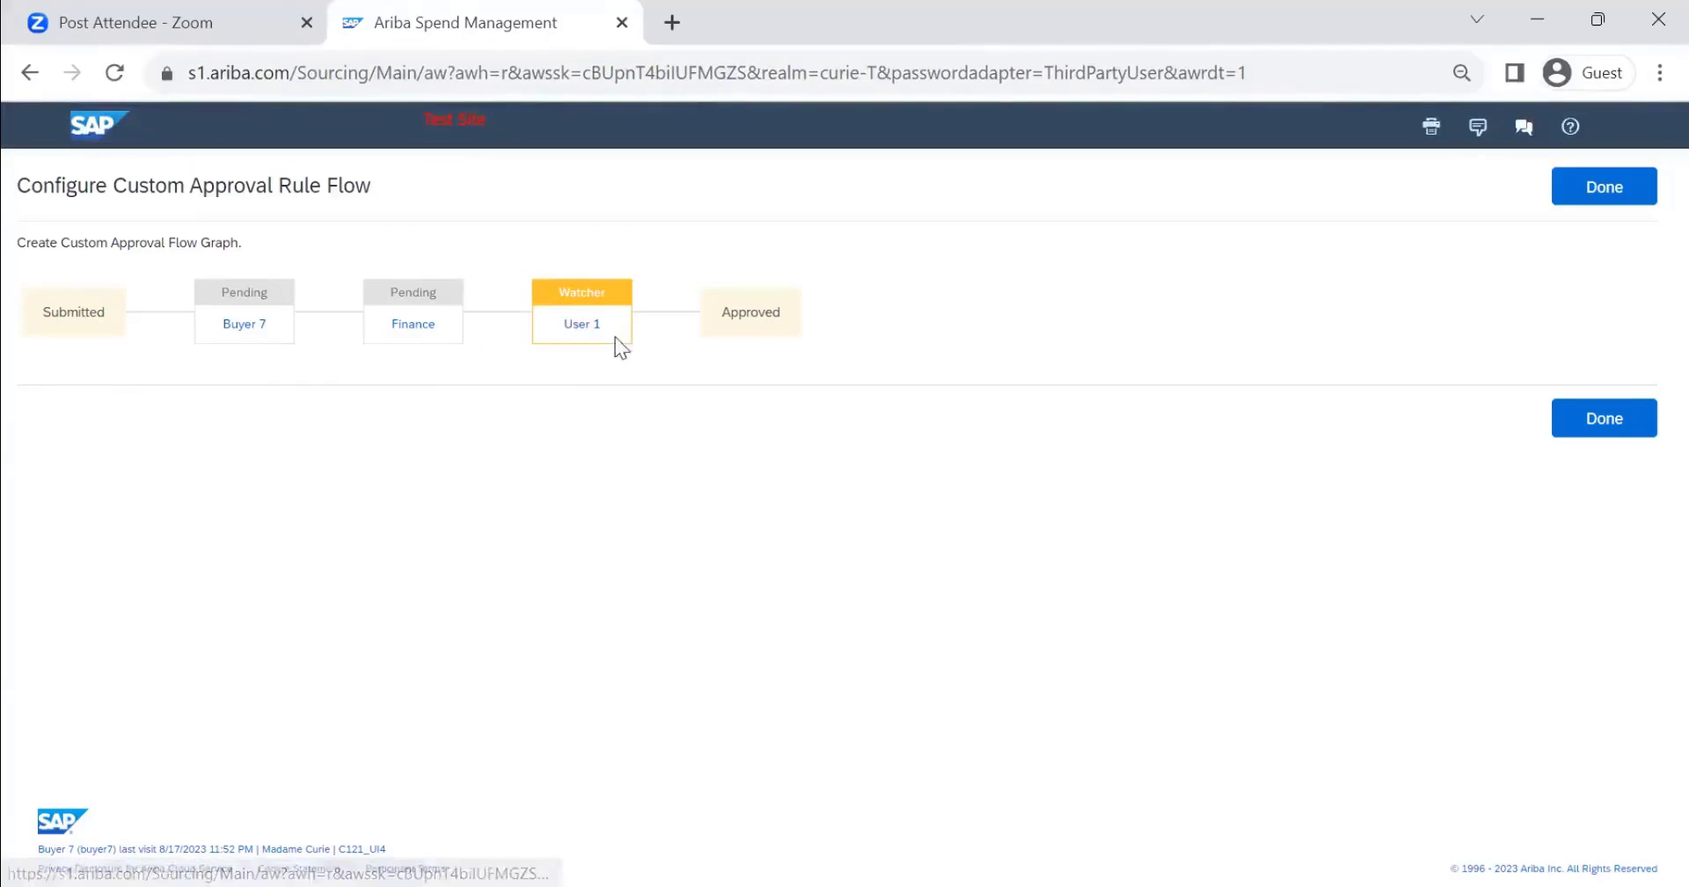
left_click(1619, 192)
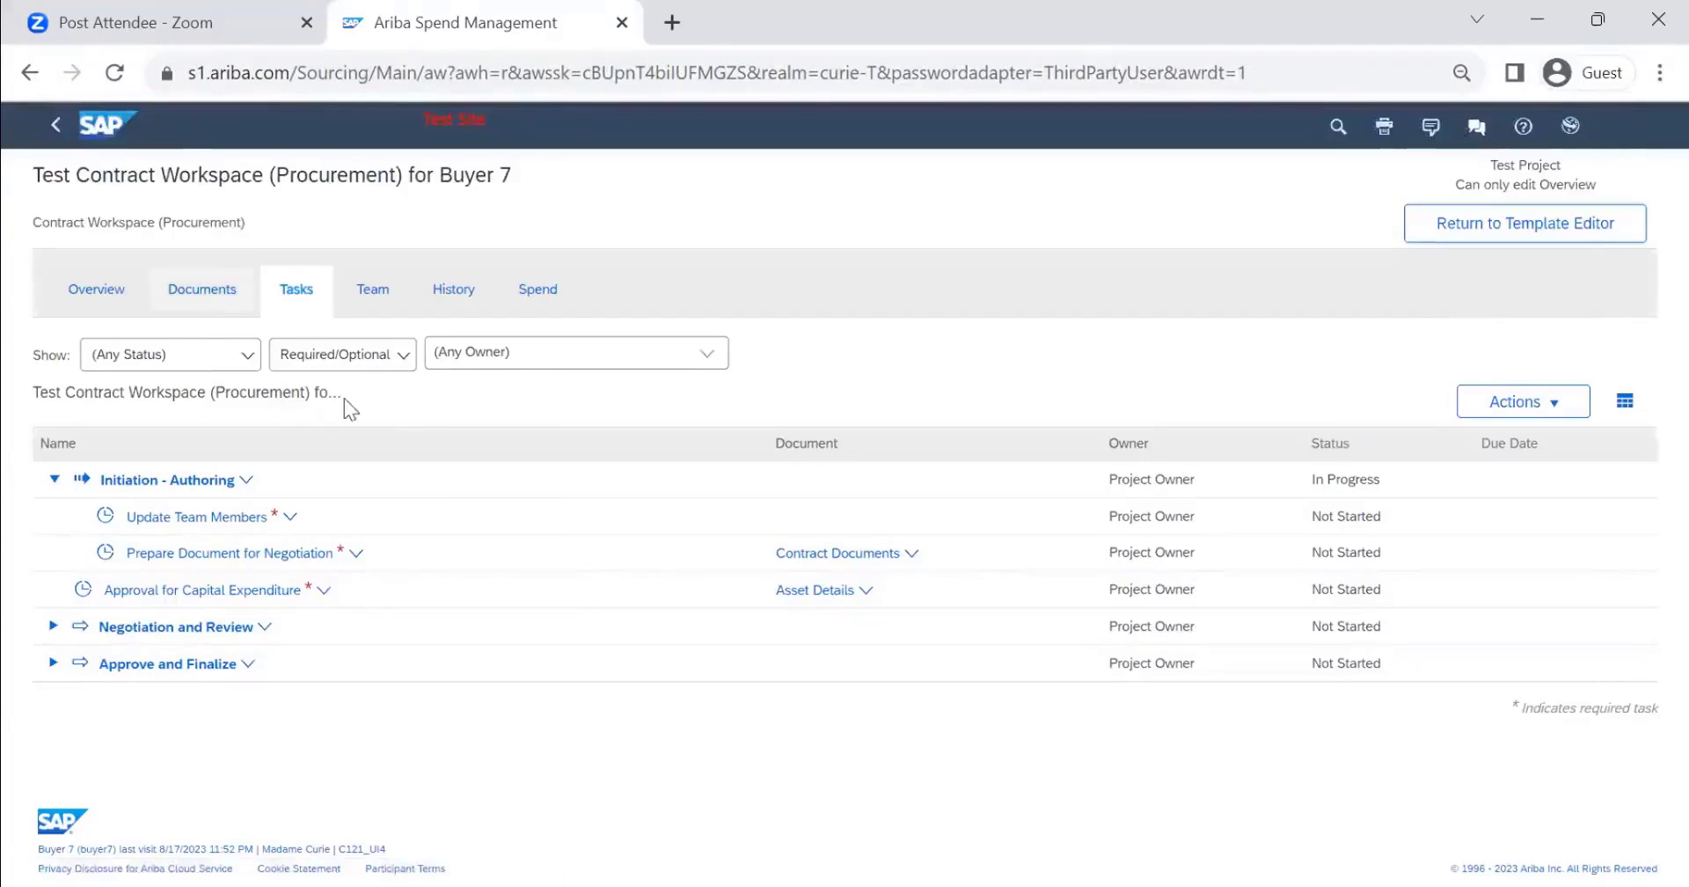
Step: View the test workspace's documents and return to the template editor
left_click(194, 299)
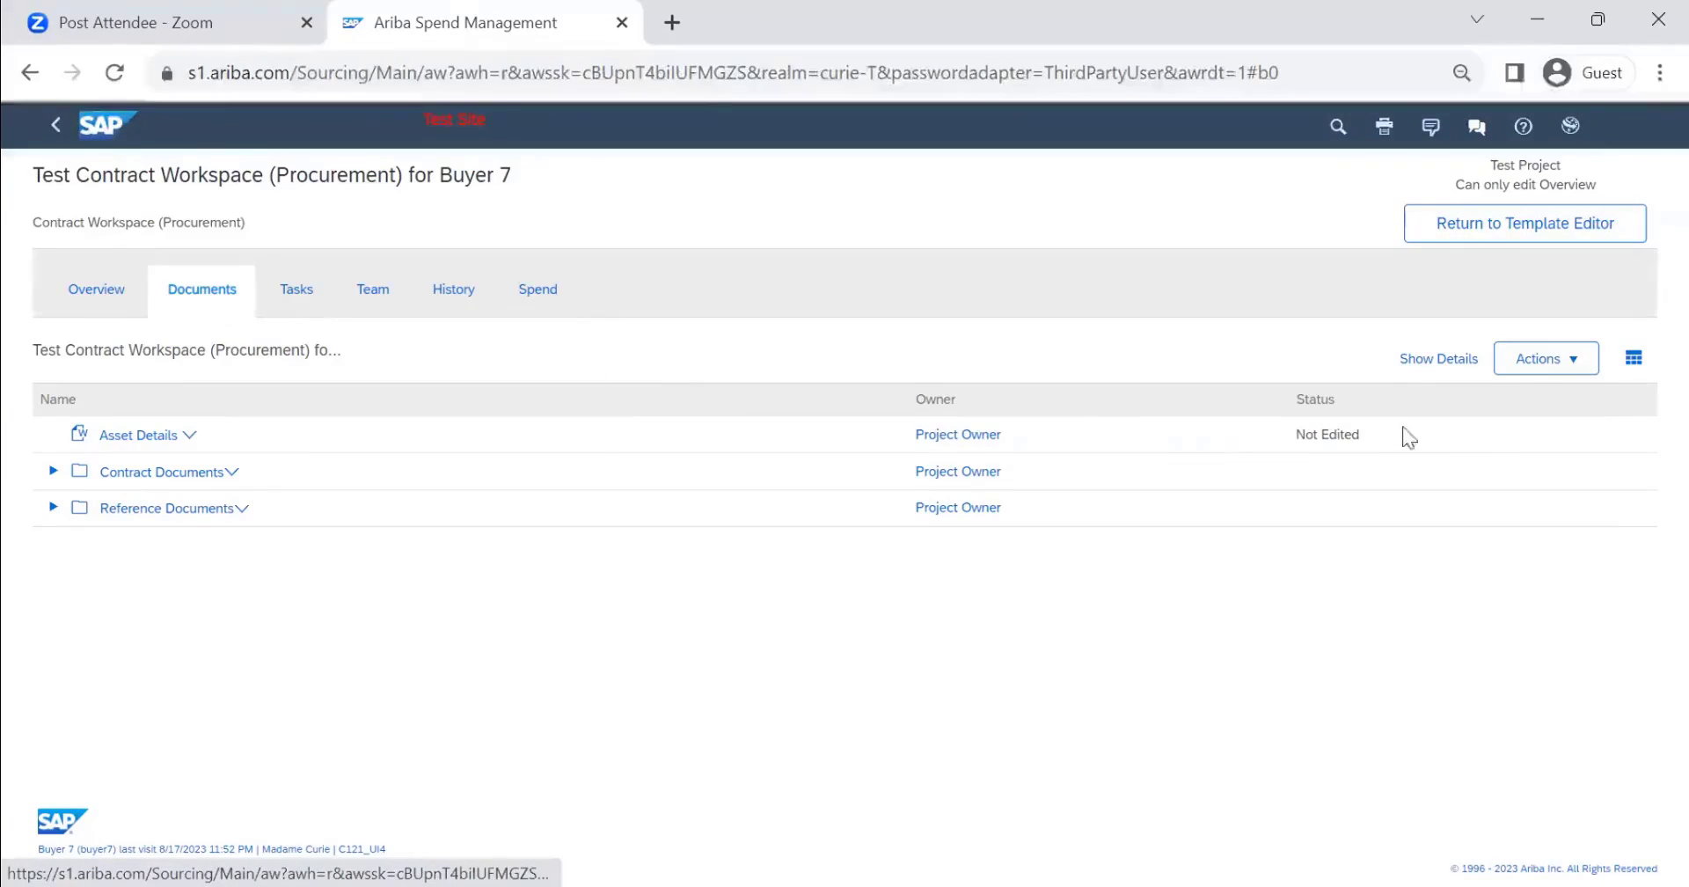
left_click(1579, 230)
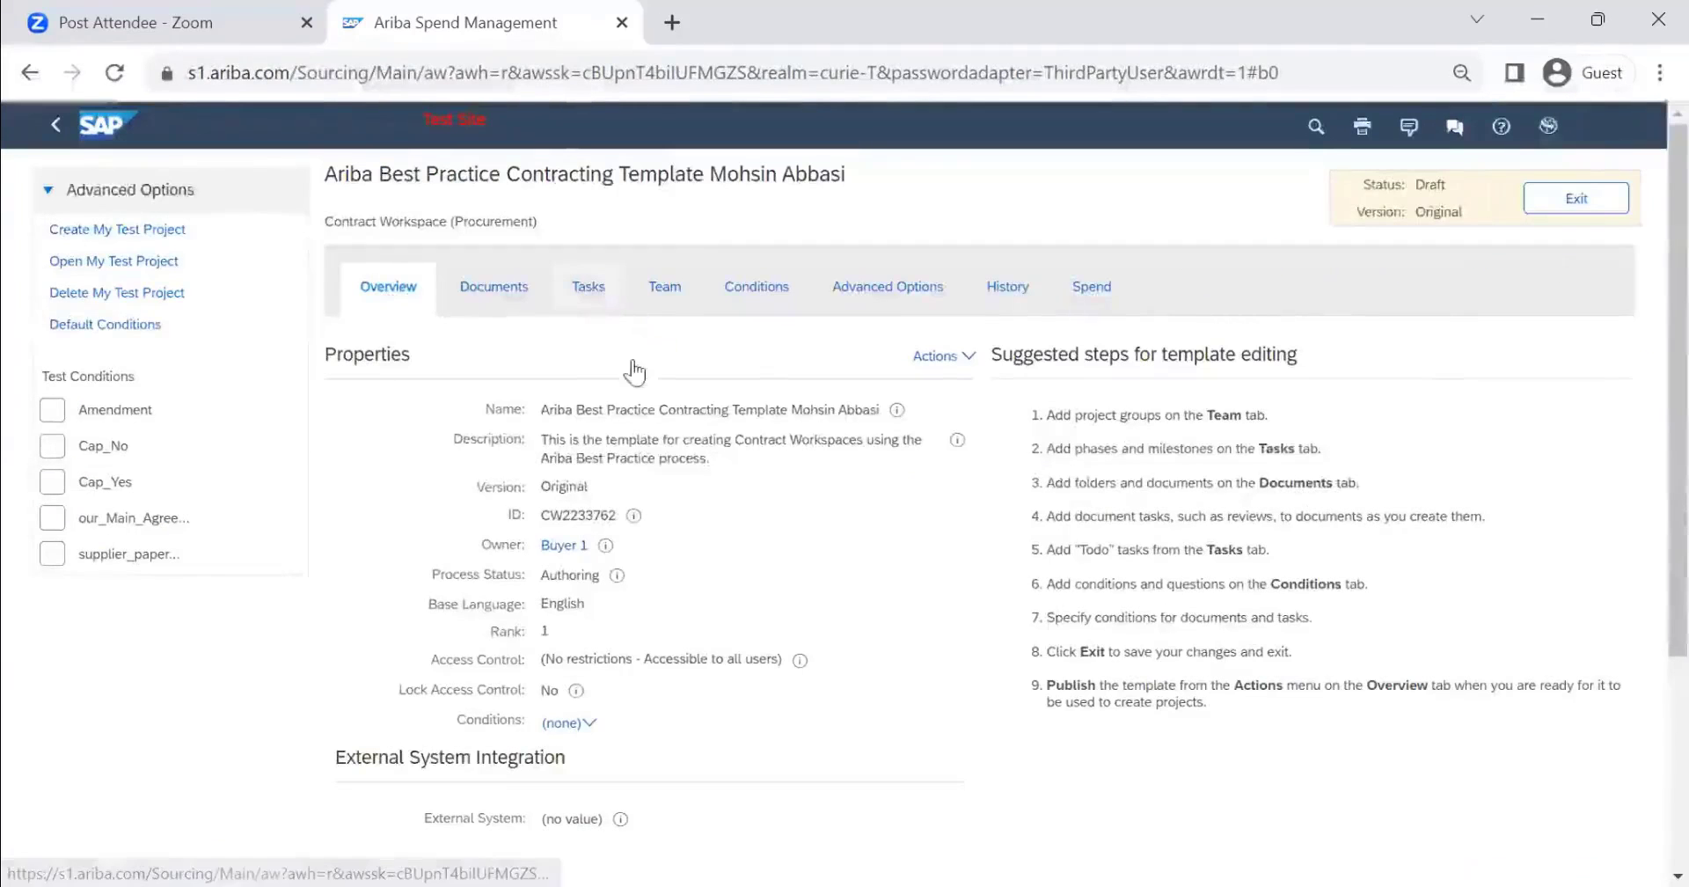
Step: View the contracting template's tasks, including Approval for Capital Expenditure, and return to the home dashboard
left_click(607, 299)
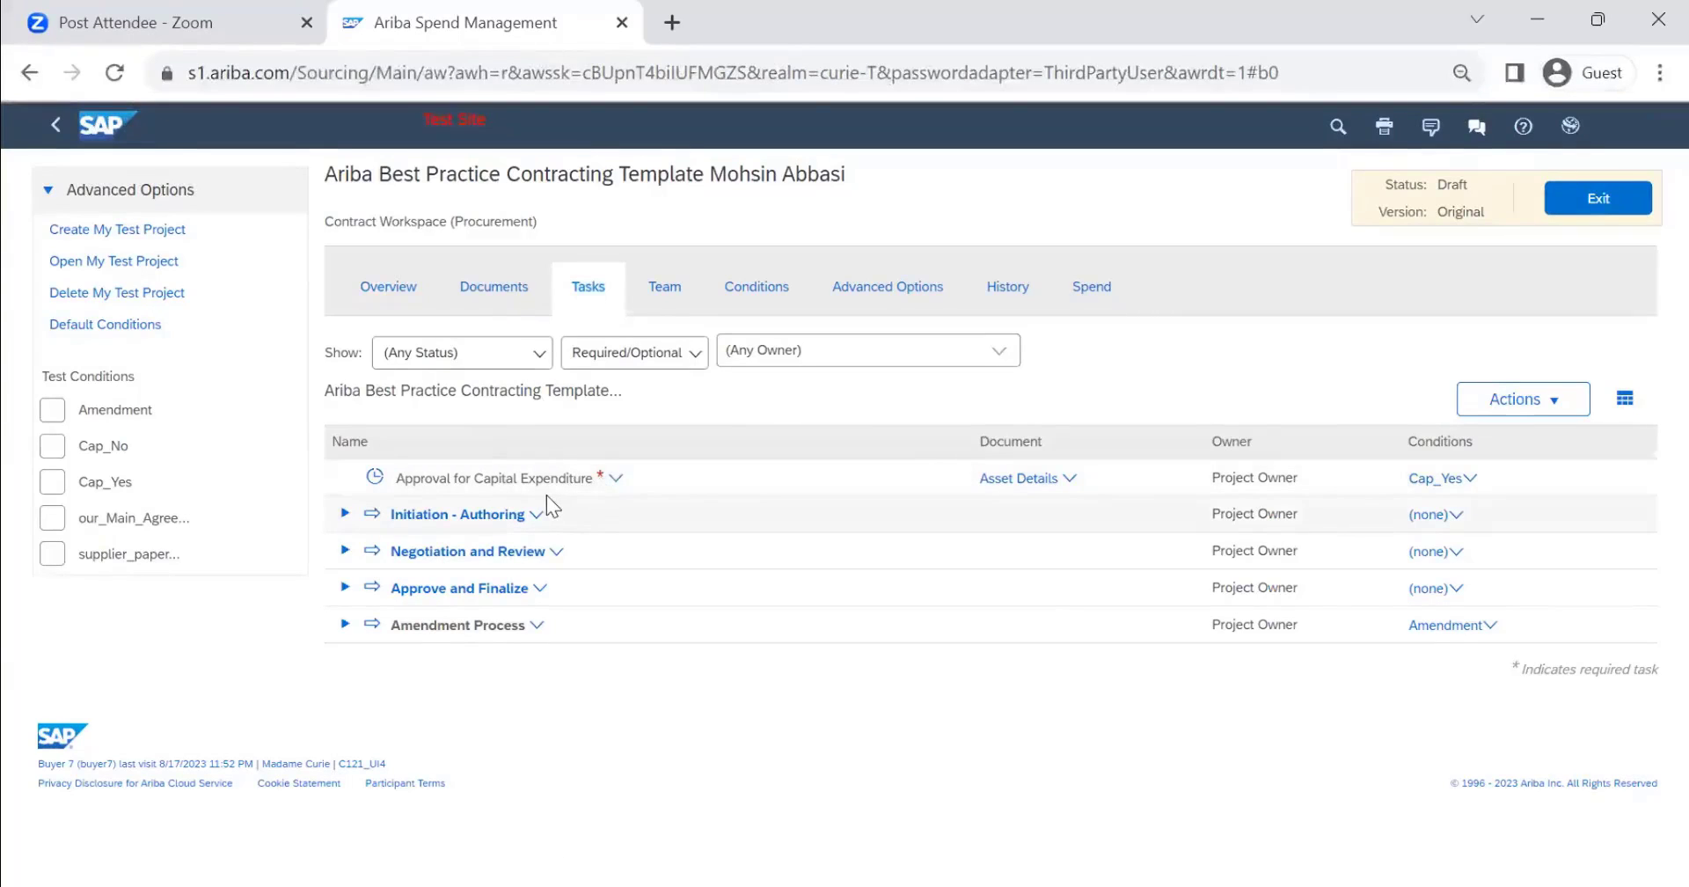
mouse_move(565, 492)
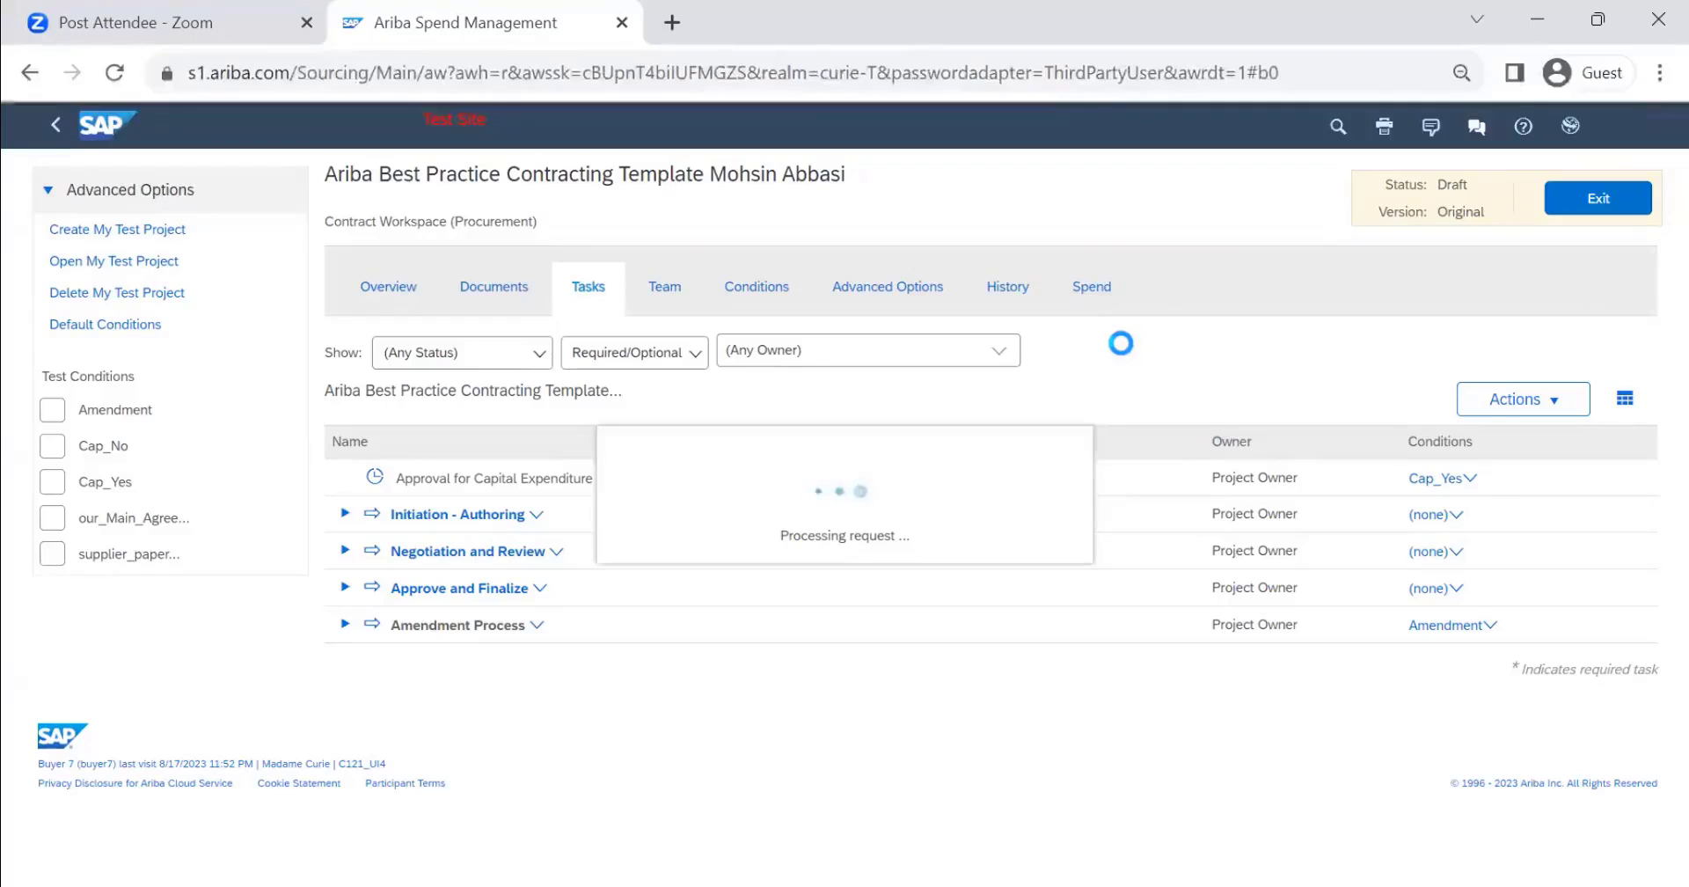
left_click(104, 126)
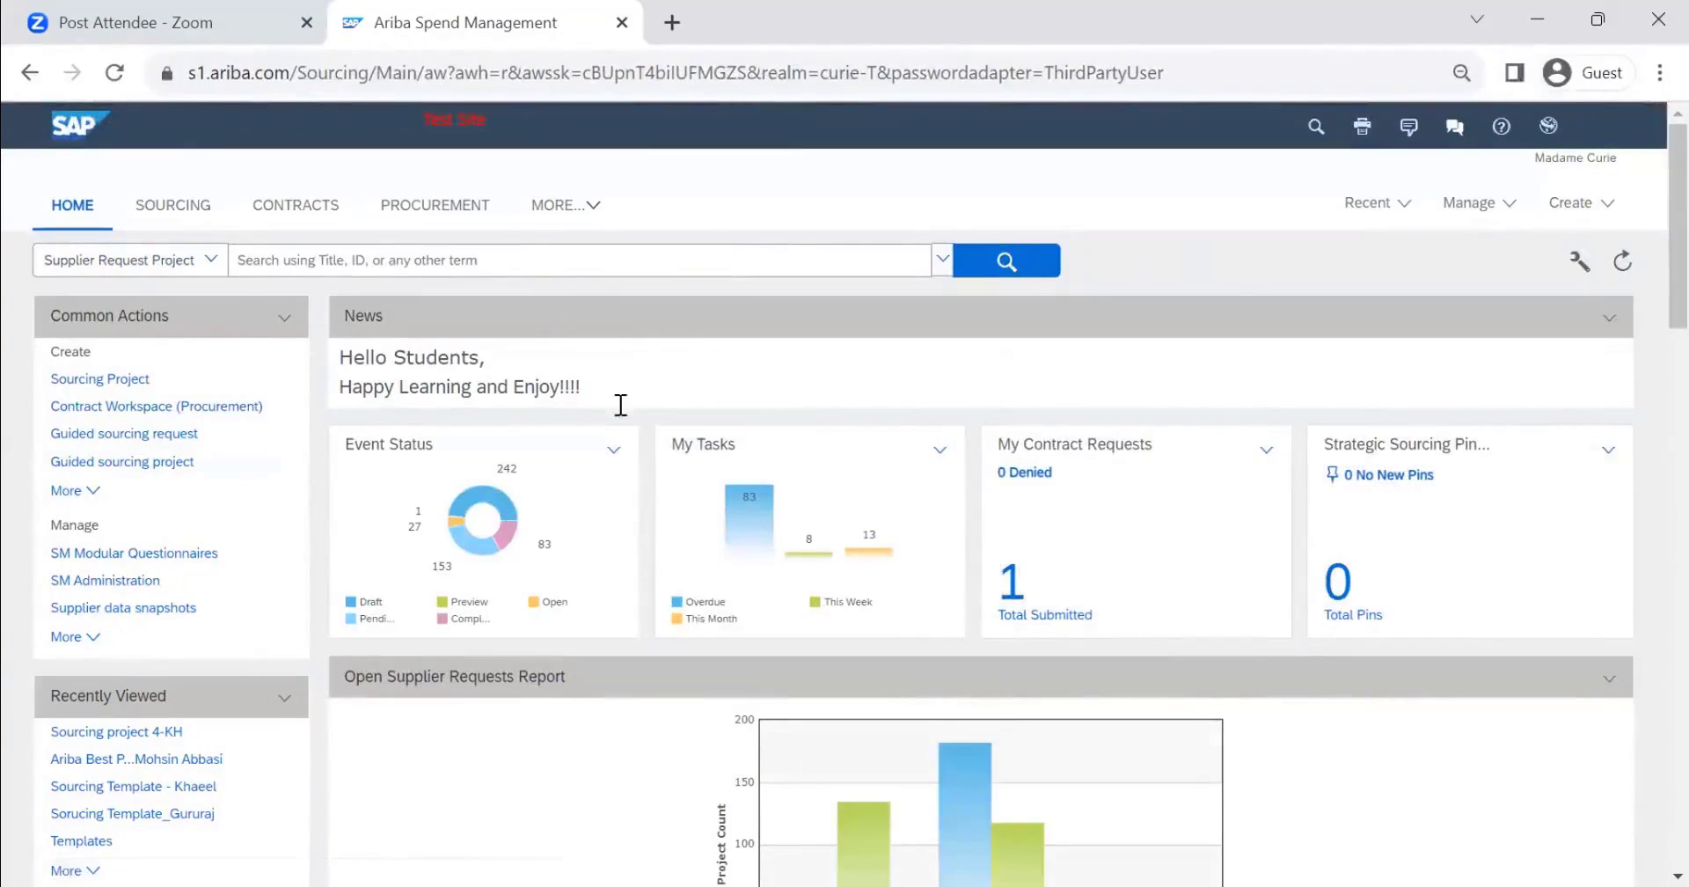
Step: Switch to the Contract Workspace (Procurement) search and open the recently viewed project 9TH AUG CR CONTRACT REQUEST DEMO
left_click(173, 275)
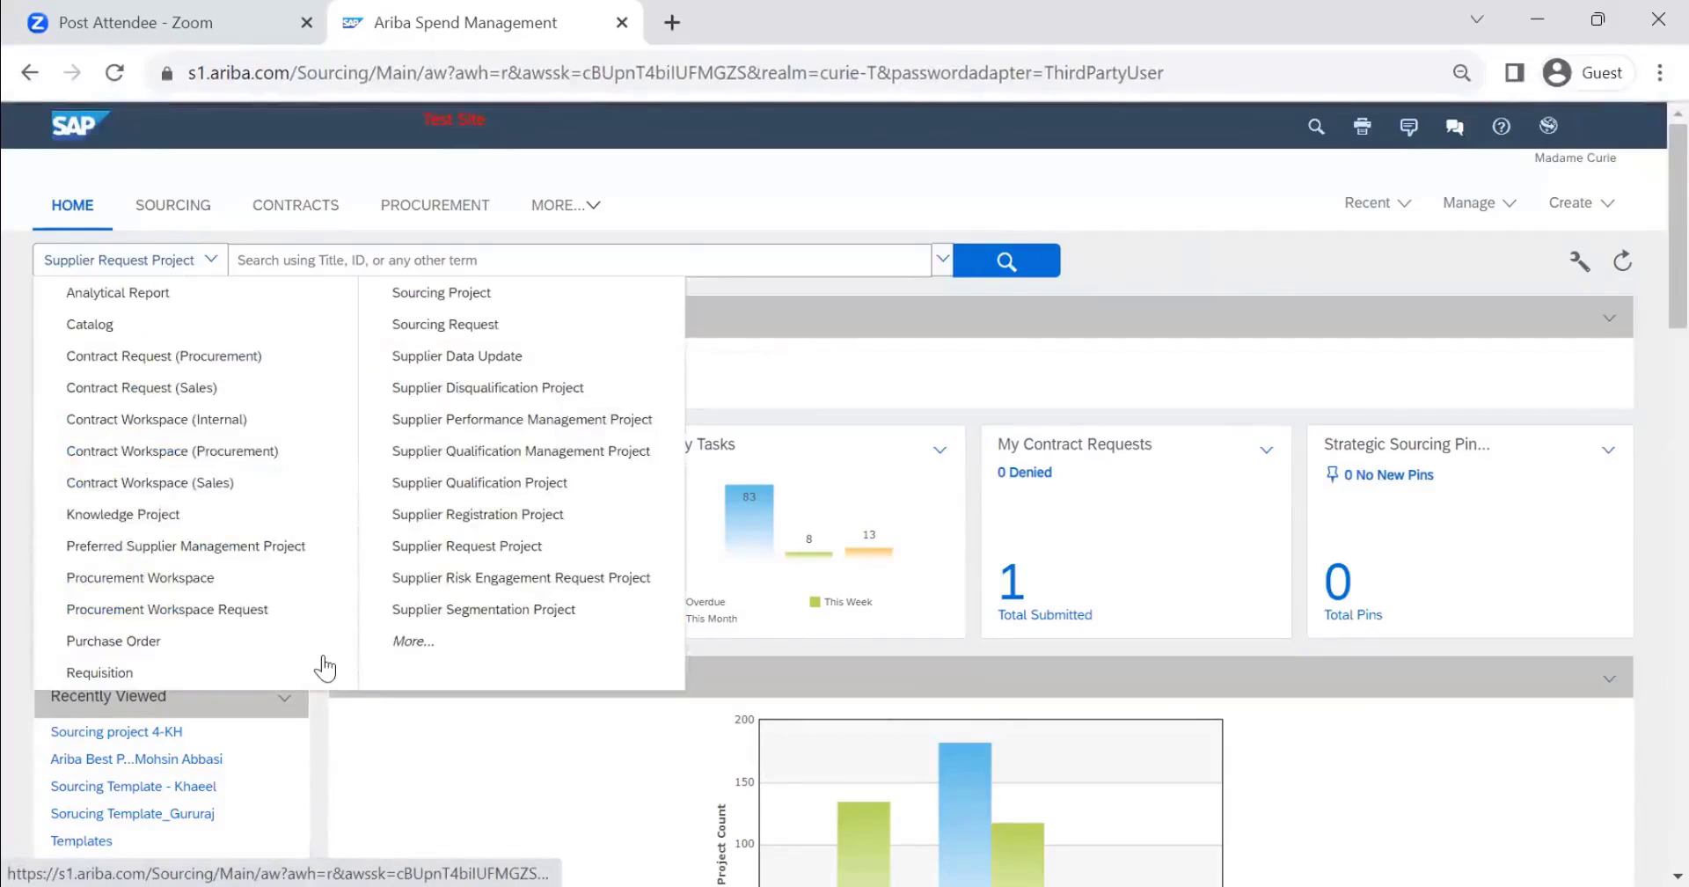
left_click(172, 450)
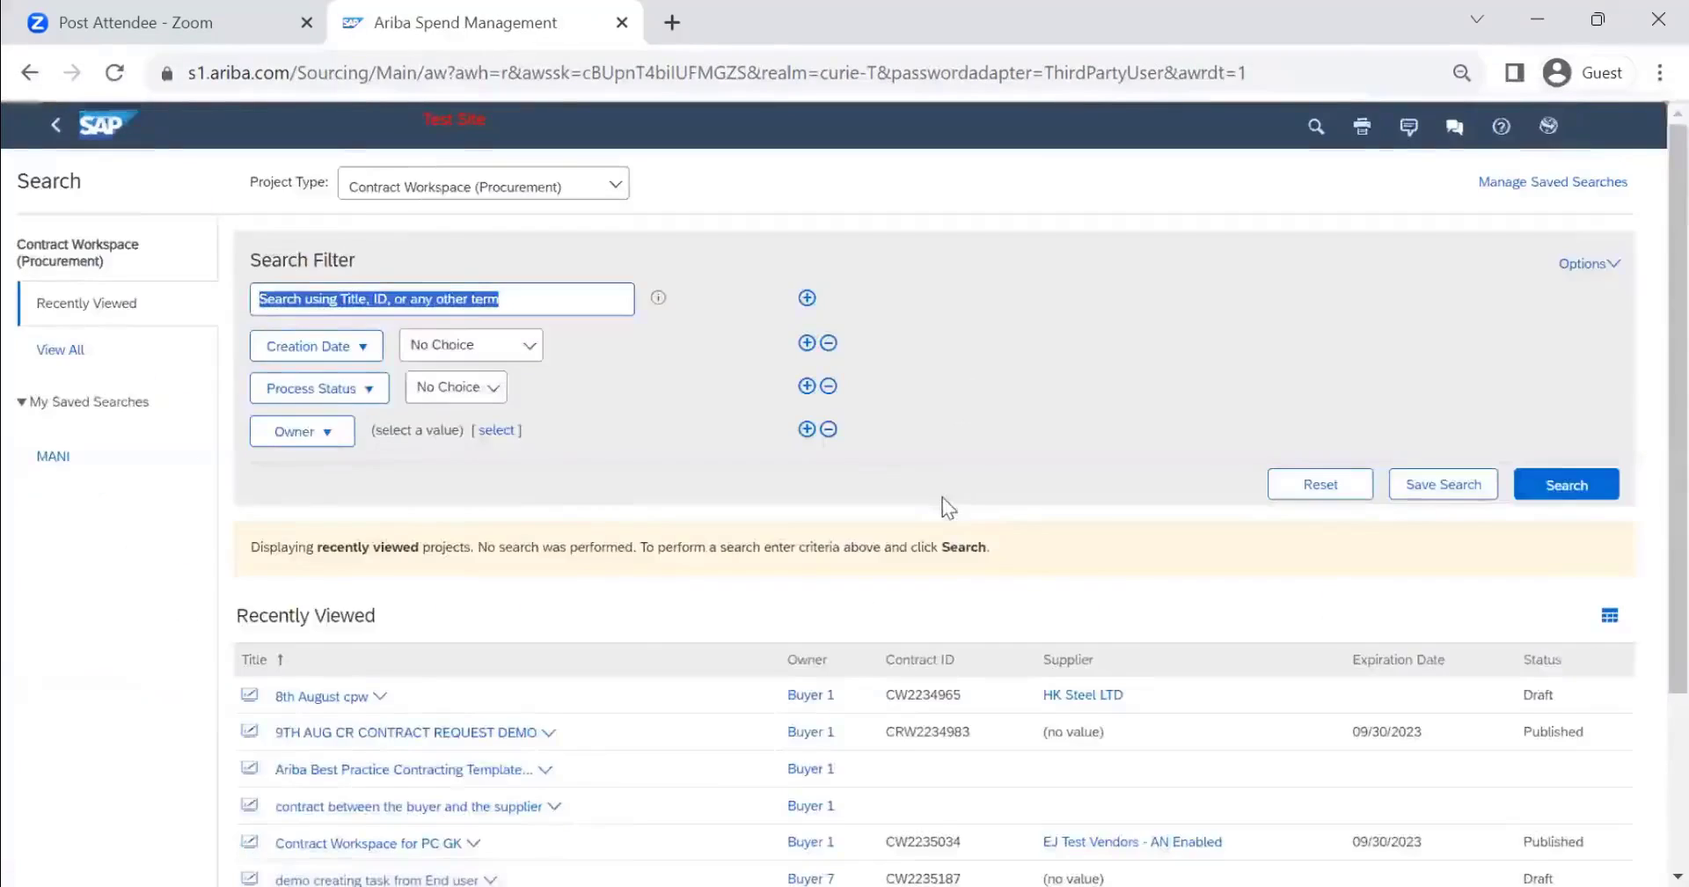
scroll(945, 501, "down", 3)
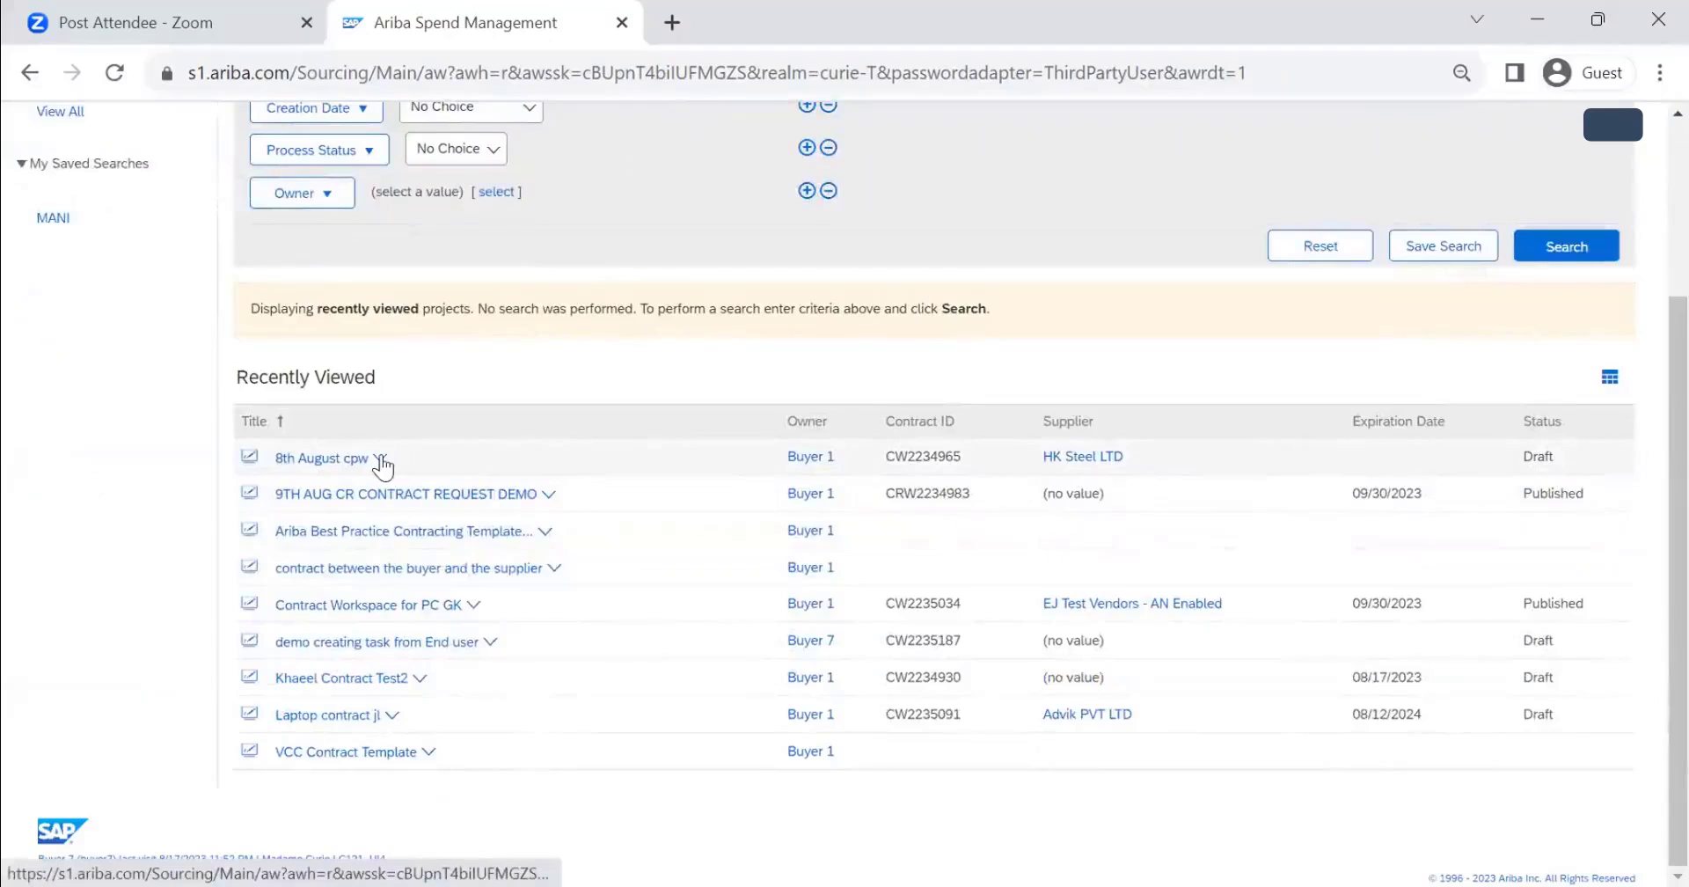
left_click(372, 503)
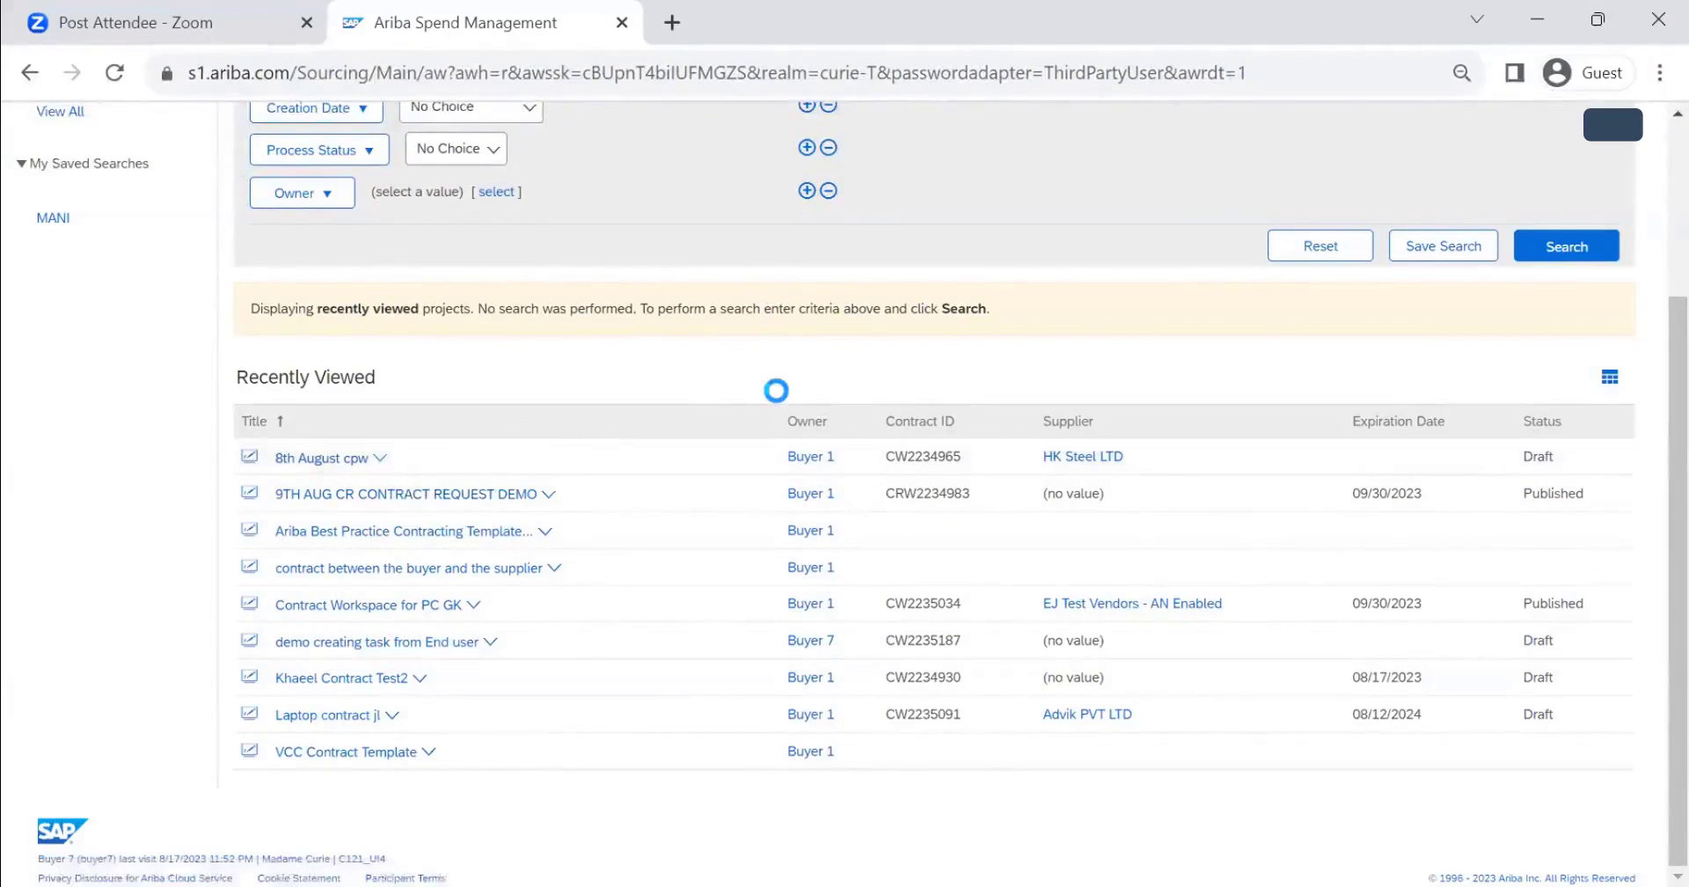